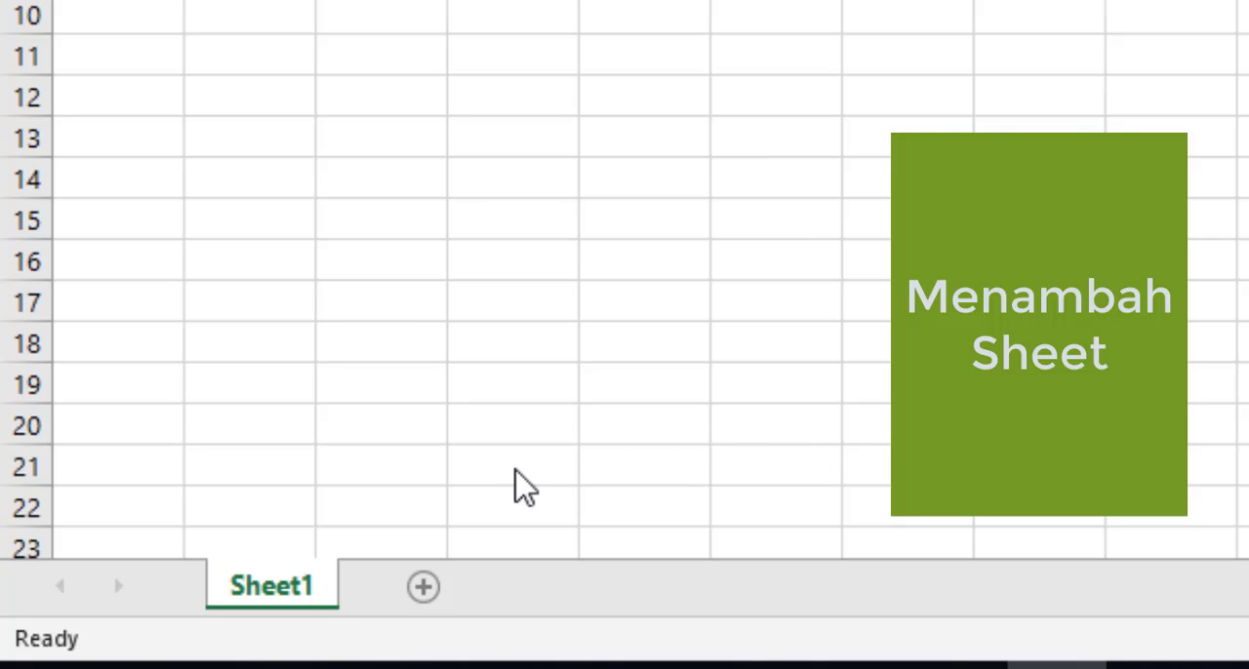
Step: Add three new blank worksheets after Sheet1
{"action": "left_click", "coordinate": [422, 588]}
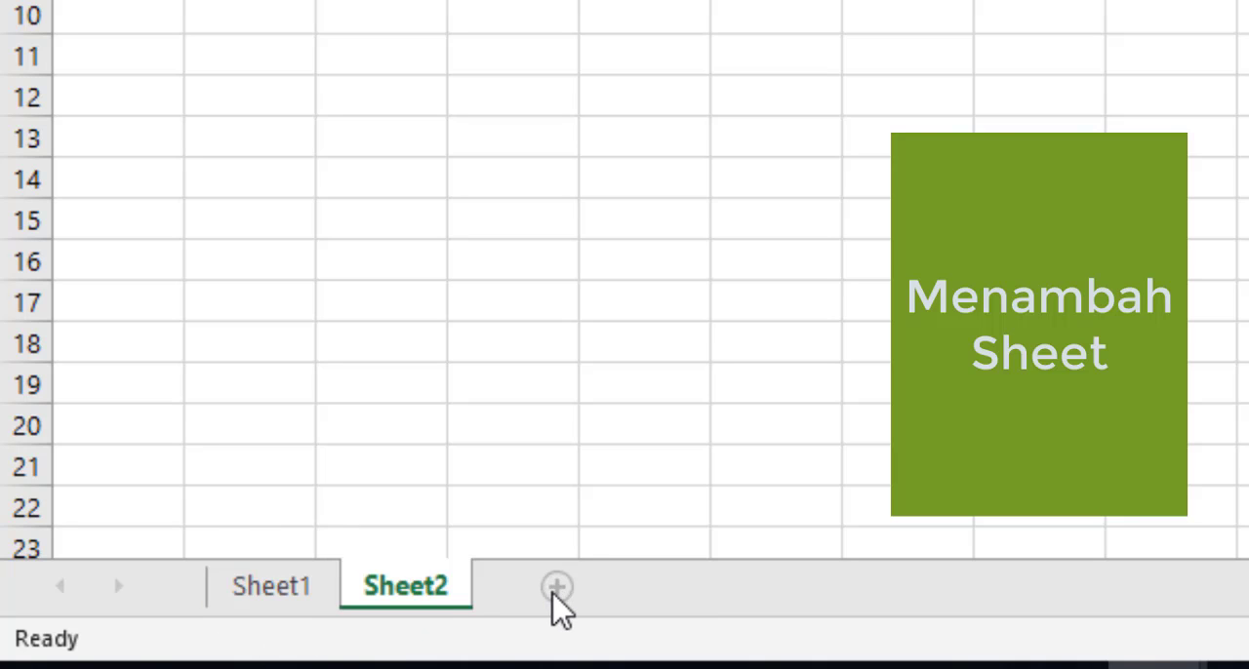
{"action": "left_click", "coordinate": [553, 592]}
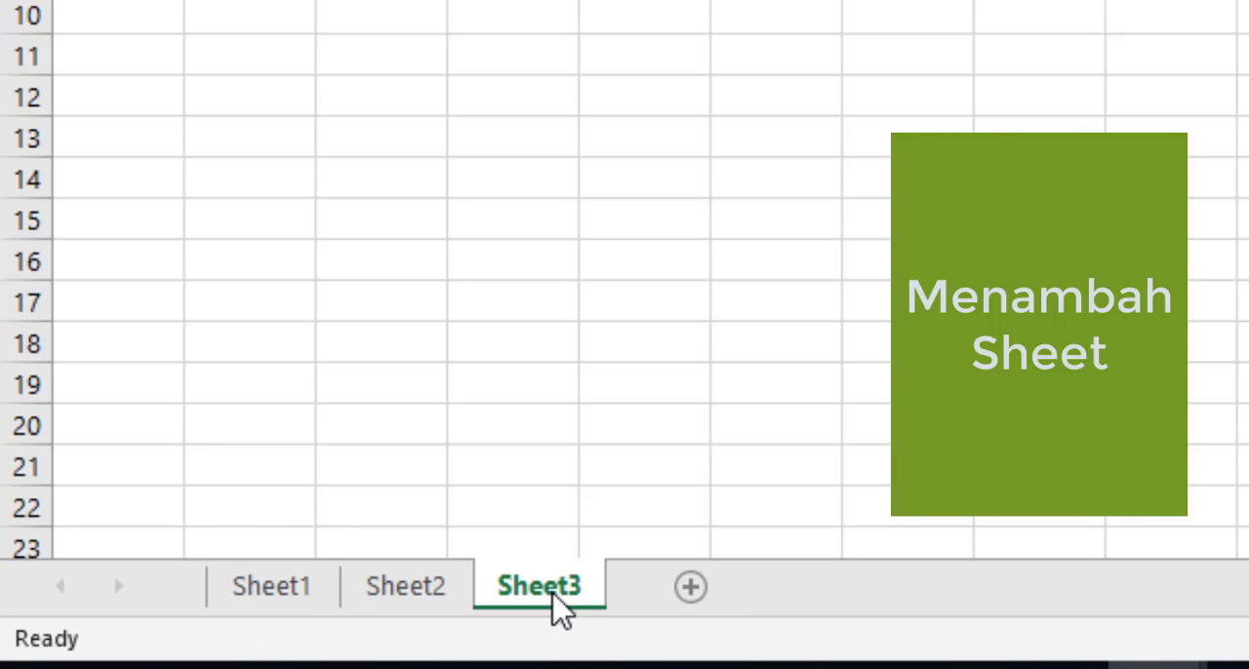
{"action": "left_click", "coordinate": [688, 590]}
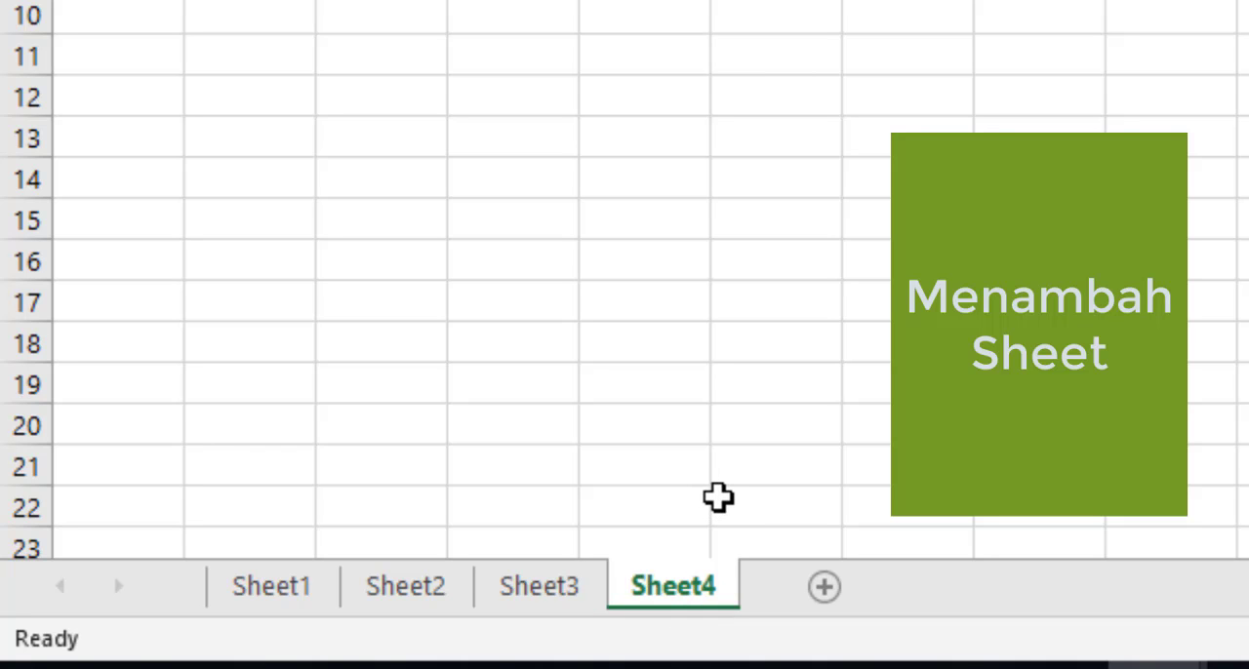
Step: Insert a new worksheet directly before Sheet2, and another new worksheet directly before that inserted one
{"action": "right_click", "coordinate": [418, 599]}
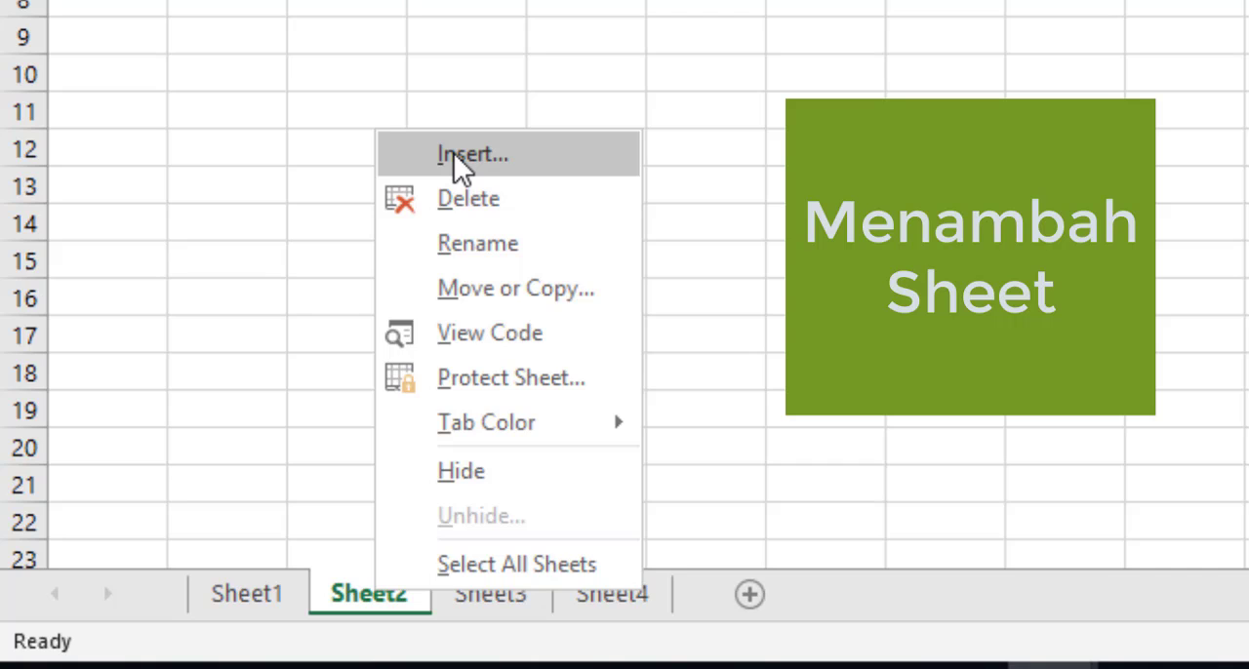
{"action": "left_click", "coordinate": [455, 156]}
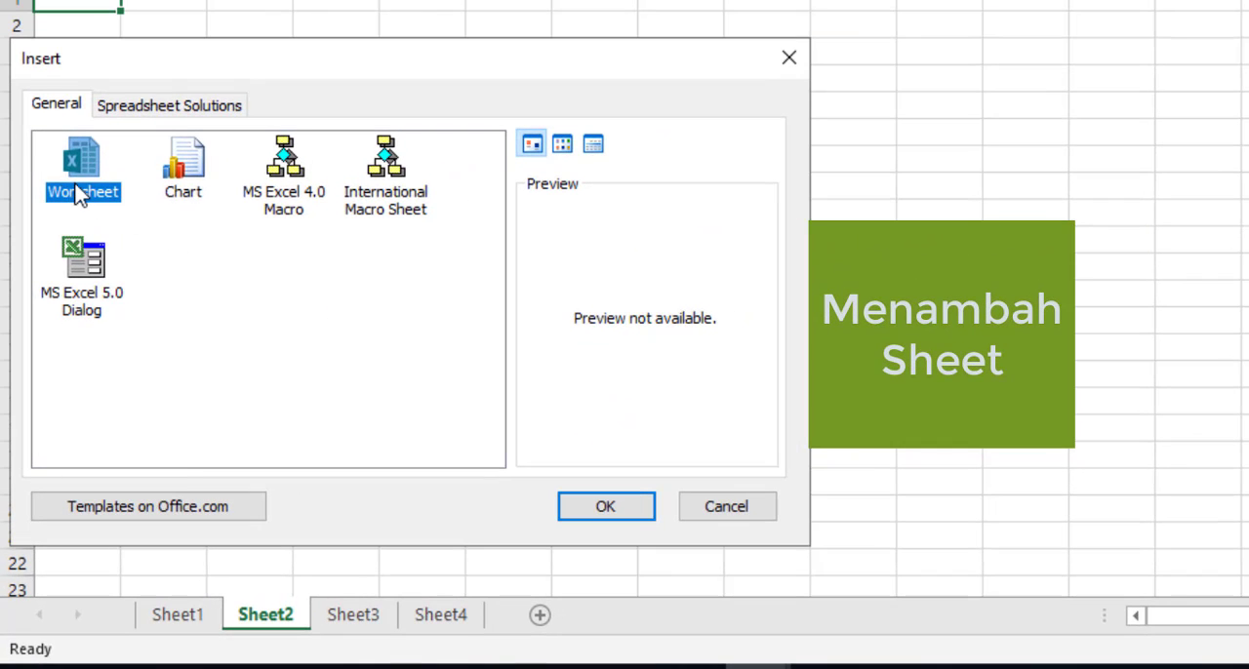
{"action": "left_click", "coordinate": [599, 512]}
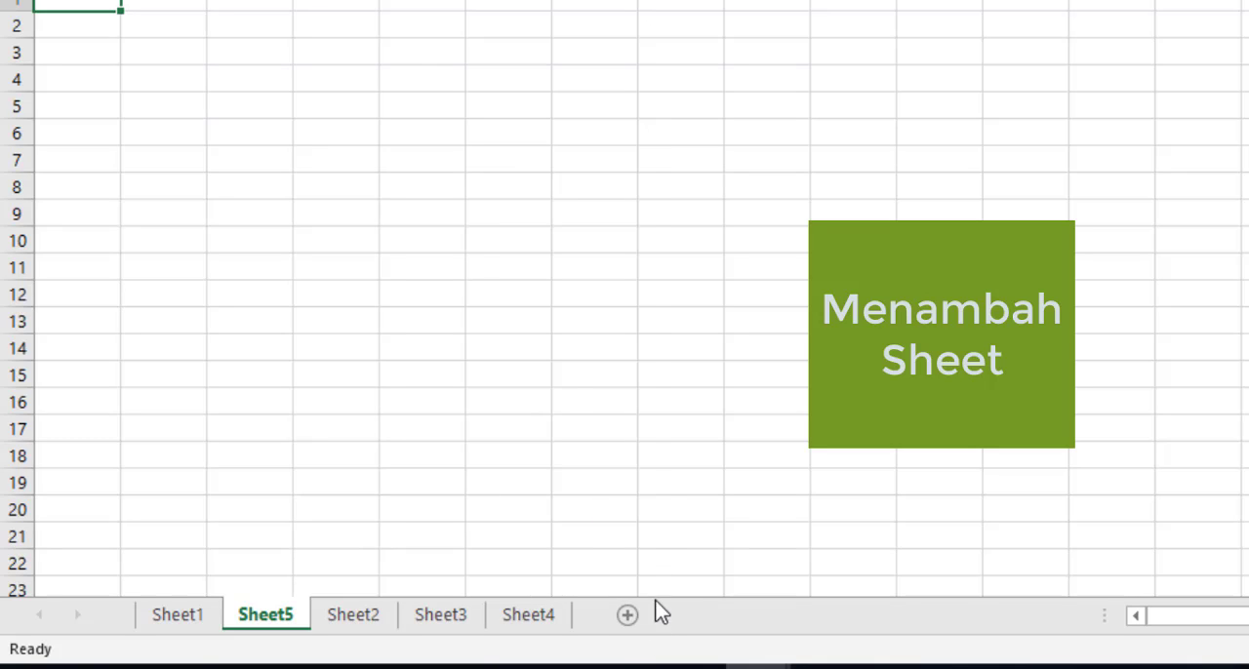
{"action": "right_click", "coordinate": [262, 619]}
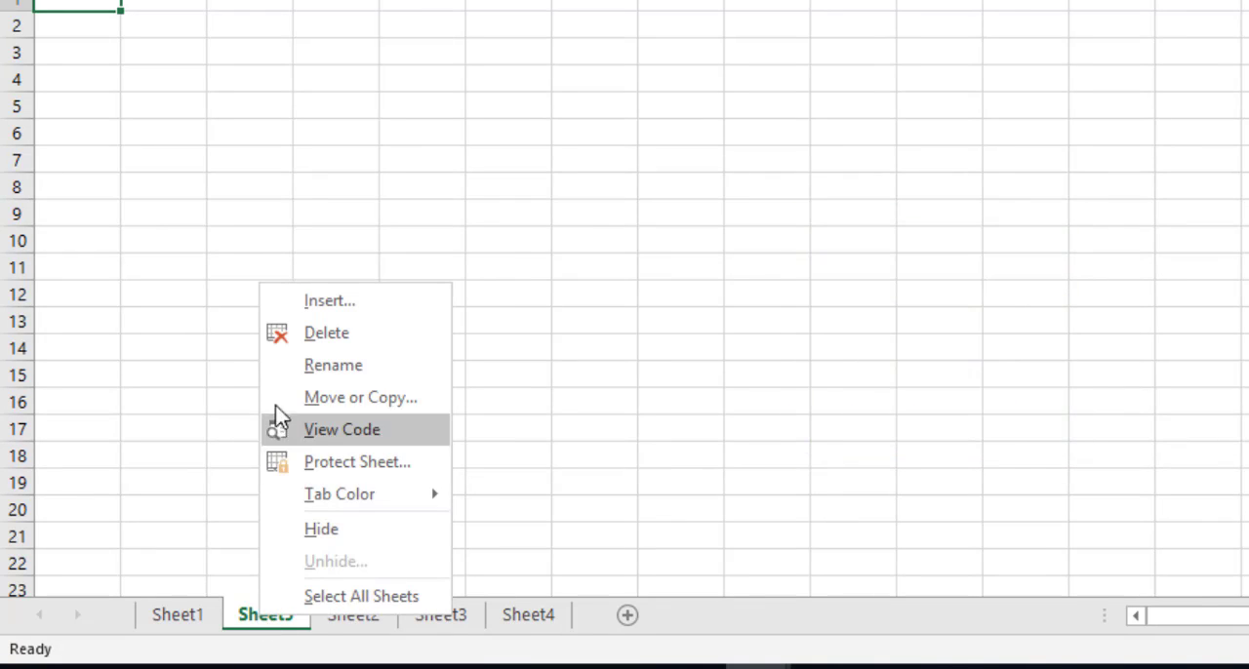
{"action": "left_click", "coordinate": [321, 304]}
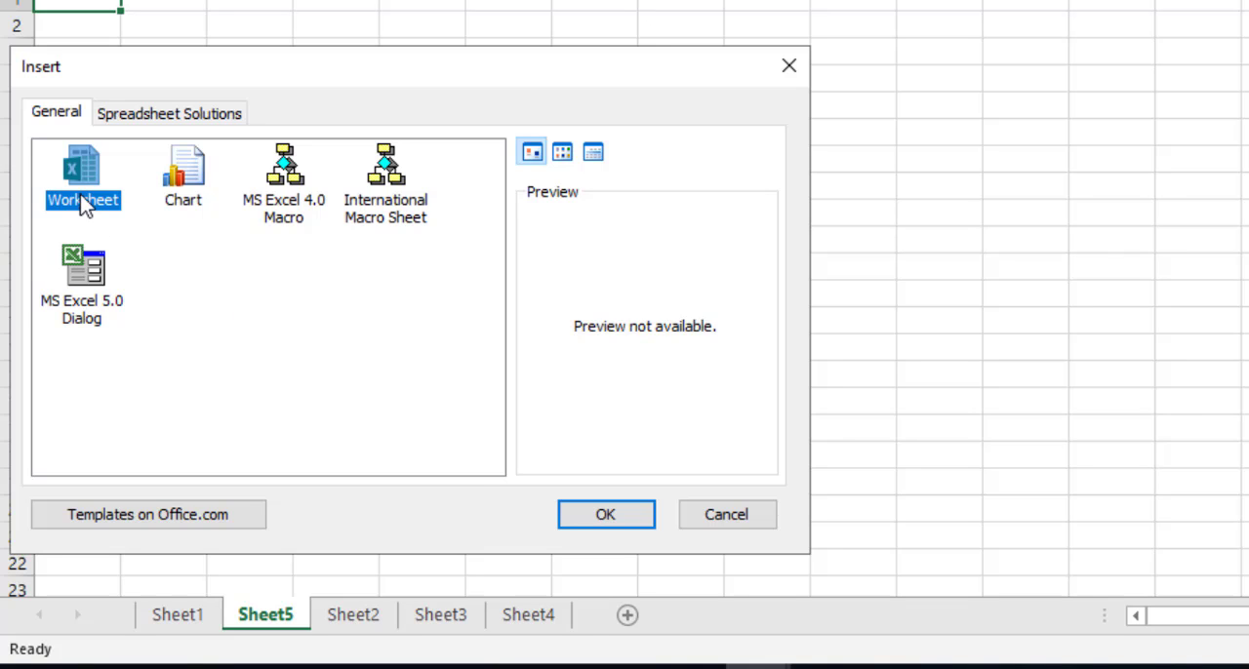
{"action": "left_click", "coordinate": [626, 514]}
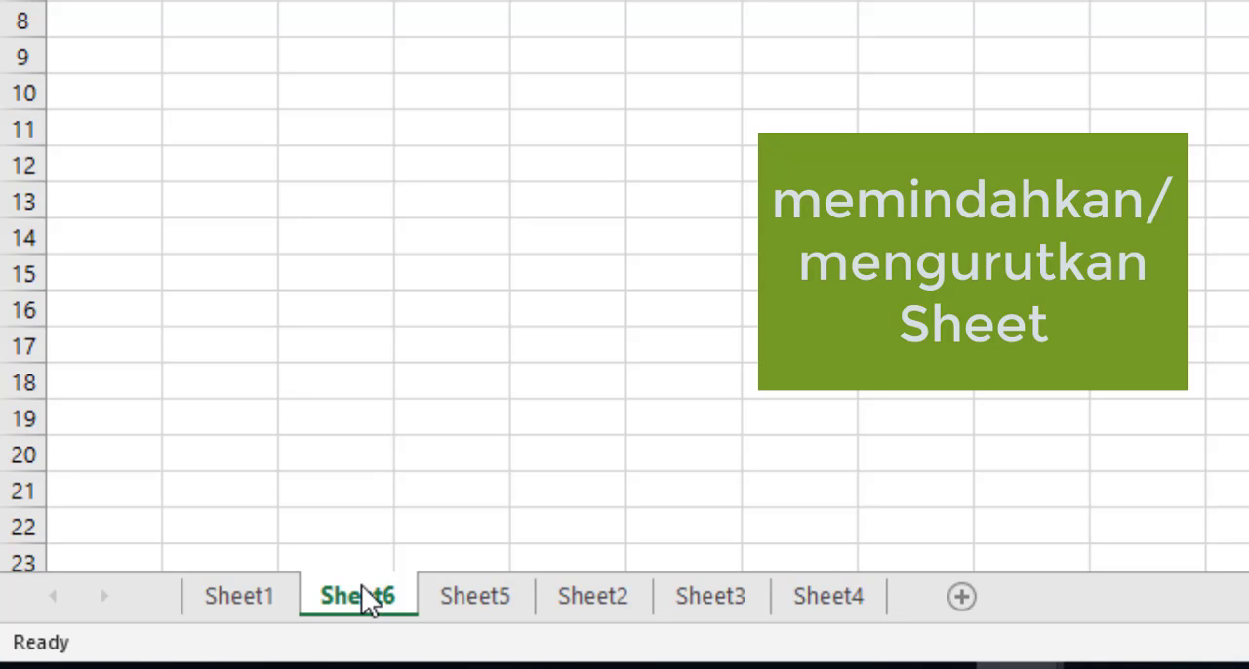
Step: Reorder the worksheets by moving Sheet6 to the end and placing Sheet5 between Sheet4 and Sheet6
{"action": "left_click_drag", "start_coordinate": [361, 585], "coordinate": [915, 560]}
{"action": "left_click_drag", "start_coordinate": [919, 560], "coordinate": [919, 560]}
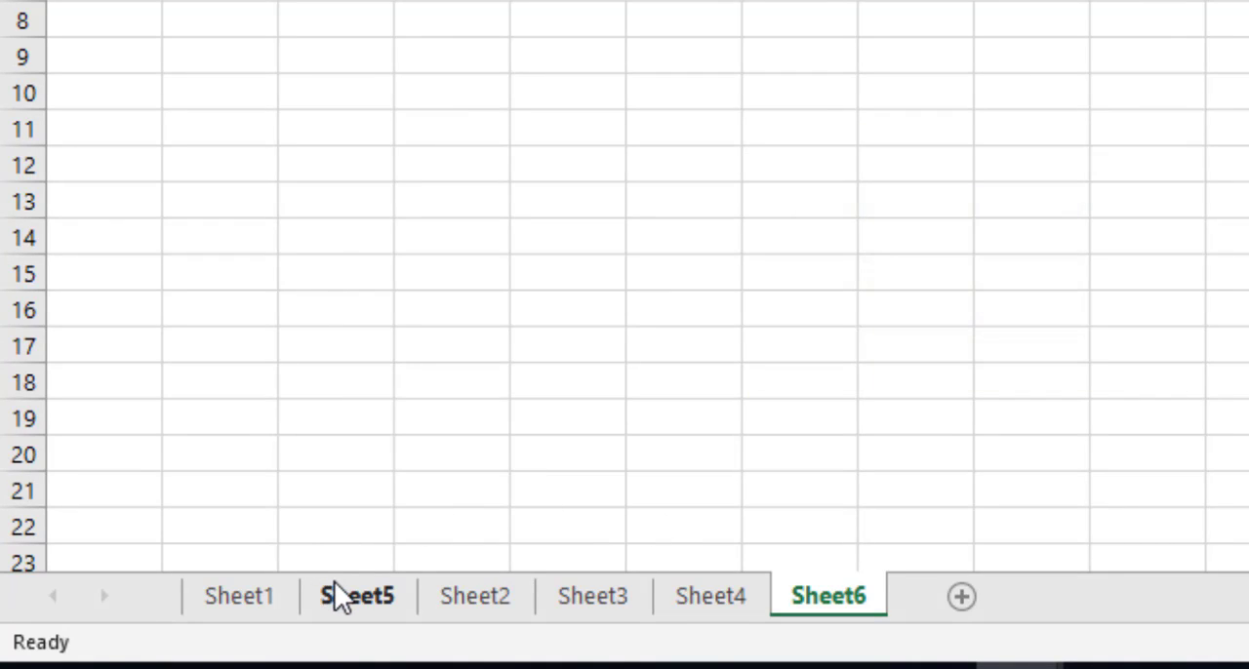
{"action": "mouse_move", "coordinate": [334, 580]}
{"action": "left_mouse_down"}
{"action": "mouse_move", "coordinate": [342, 565]}
{"action": "mouse_move", "coordinate": [767, 588]}
{"action": "mouse_move", "coordinate": [792, 588]}
{"action": "mouse_move", "coordinate": [776, 571]}
{"action": "mouse_move", "coordinate": [834, 577]}
{"action": "left_mouse_up"}
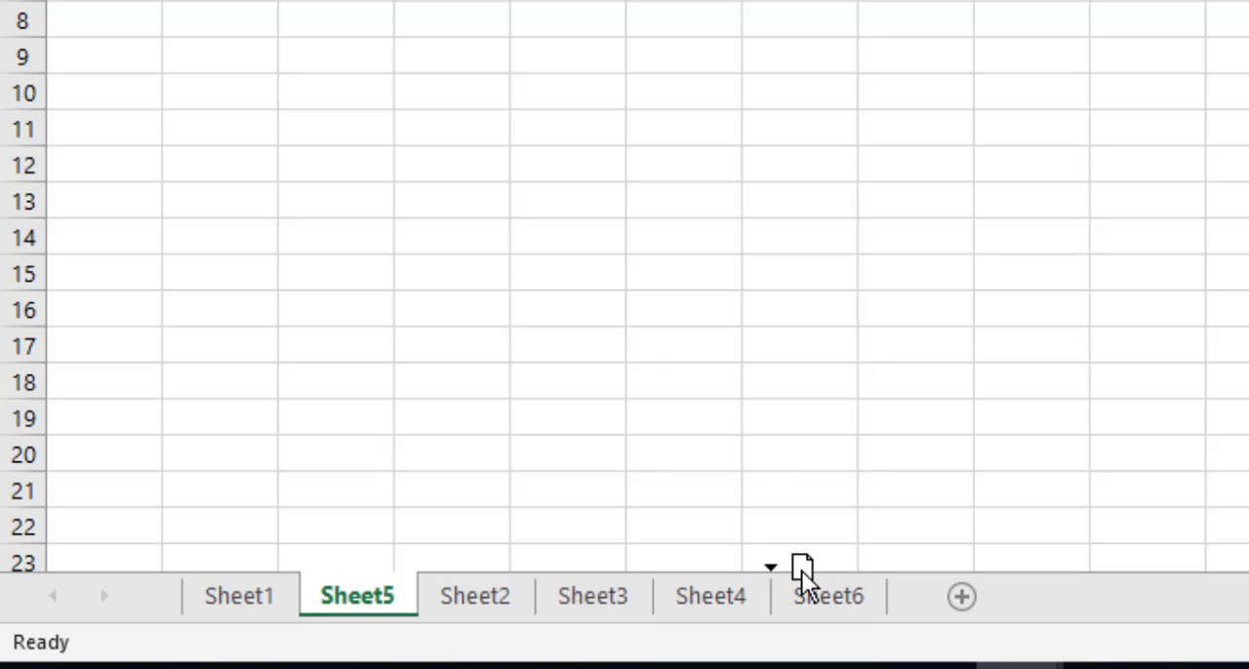
{"action": "left_click_drag", "start_coordinate": [813, 556], "coordinate": [813, 556]}
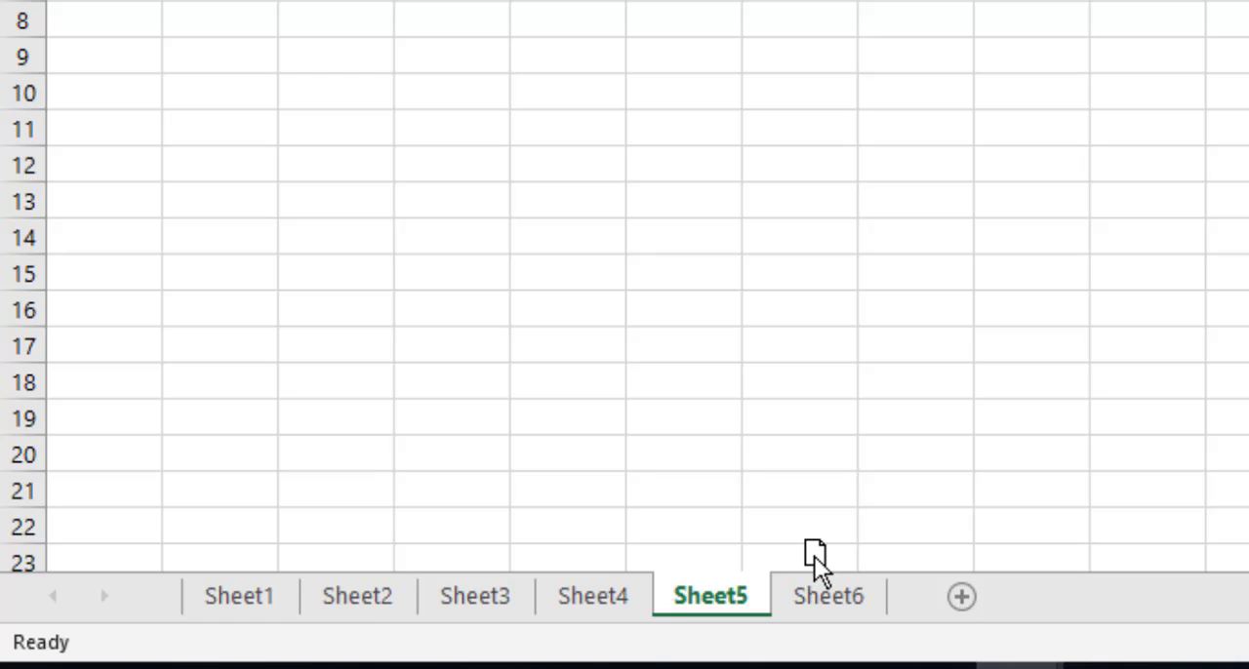
{"action": "left_click", "coordinate": [770, 500]}
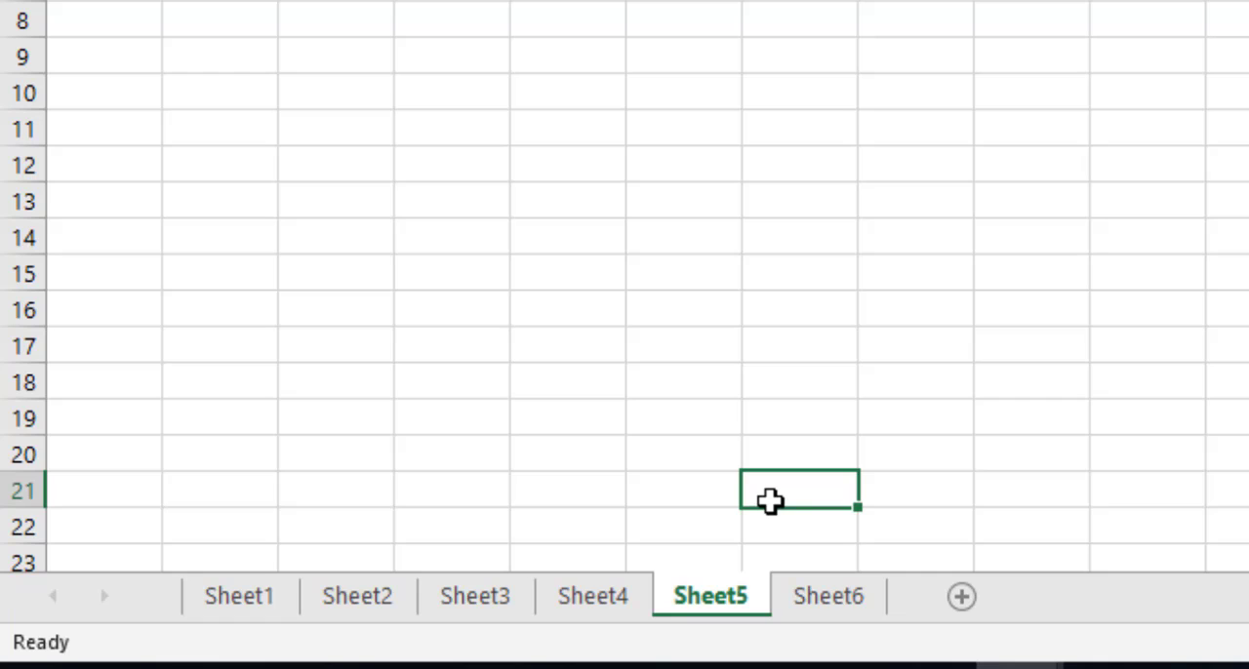
Step: Rename the worksheet Sheet1 as KELAS1
{"action": "left_click", "coordinate": [259, 586]}
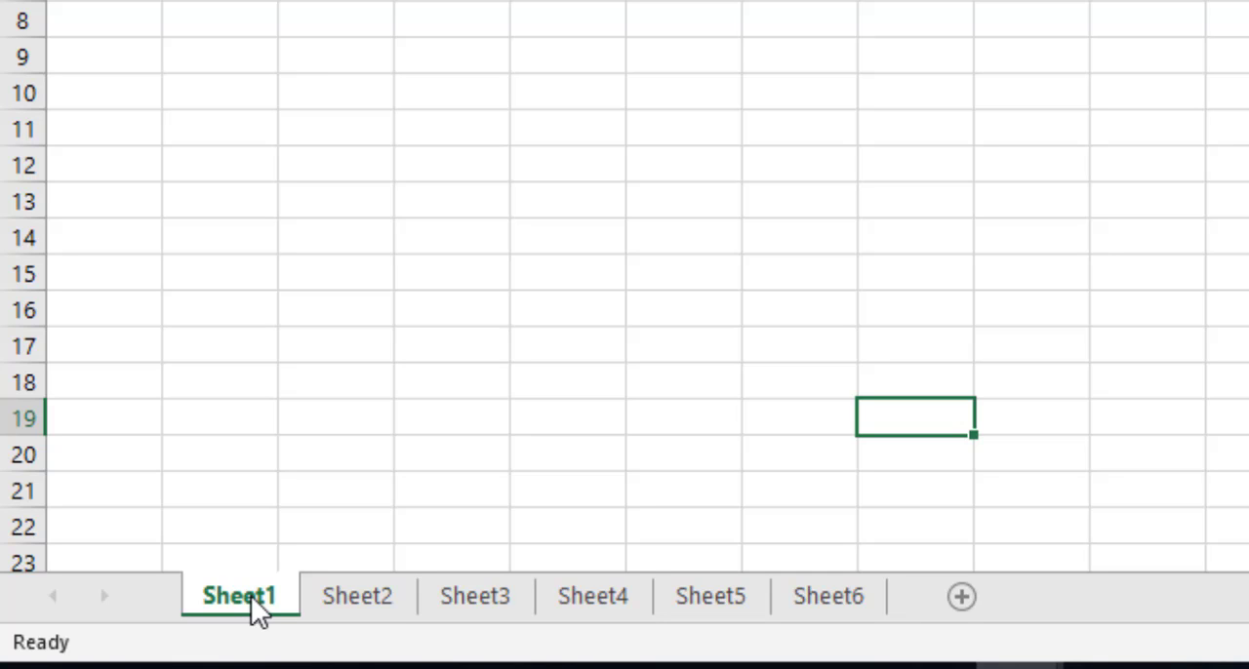
{"action": "double_click", "coordinate": [251, 595]}
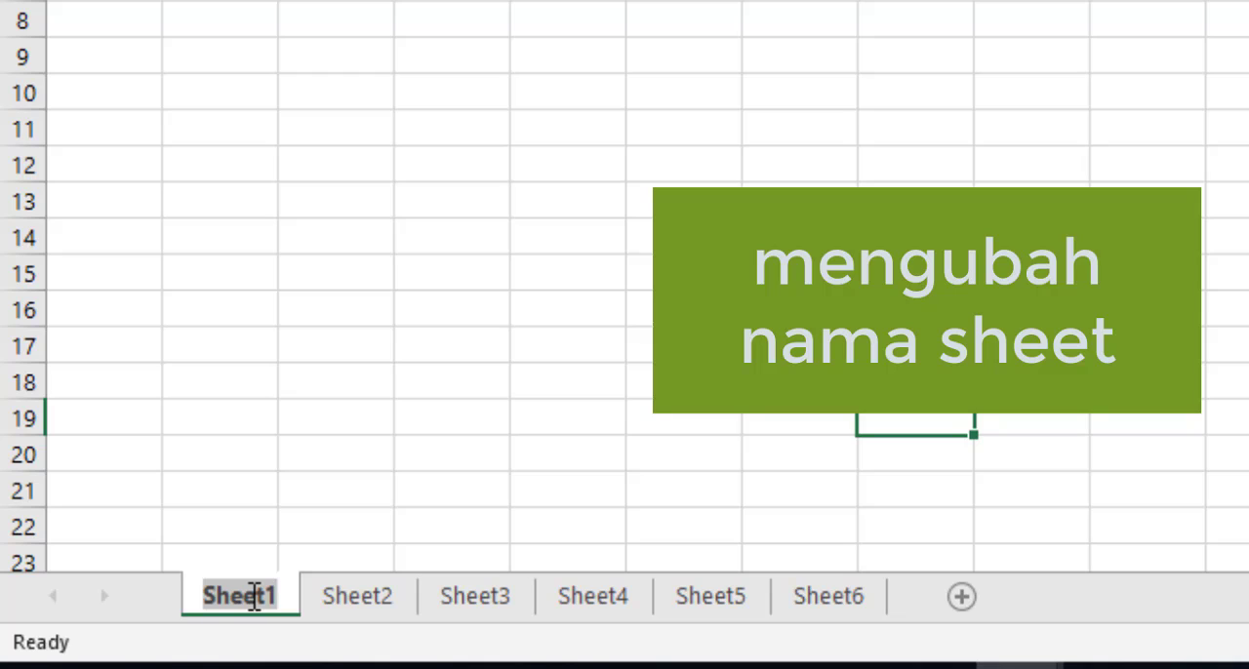
{"action": "key", "text": "BackSpace"}
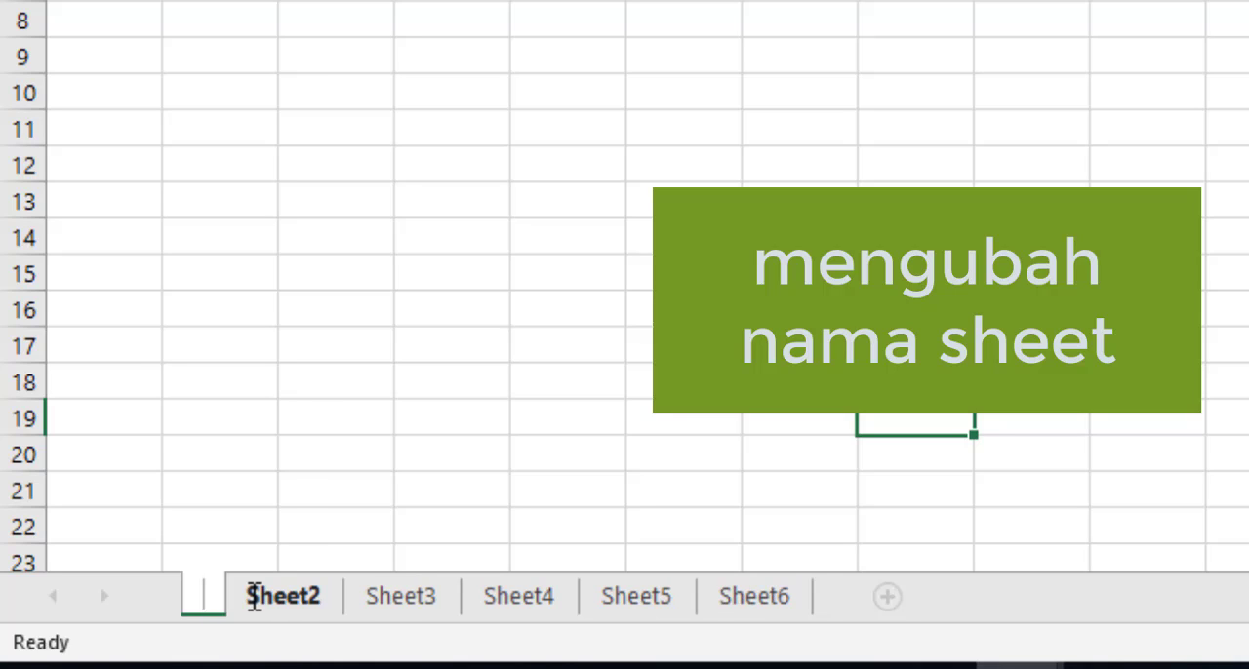
{"action": "type", "text": "KE"}
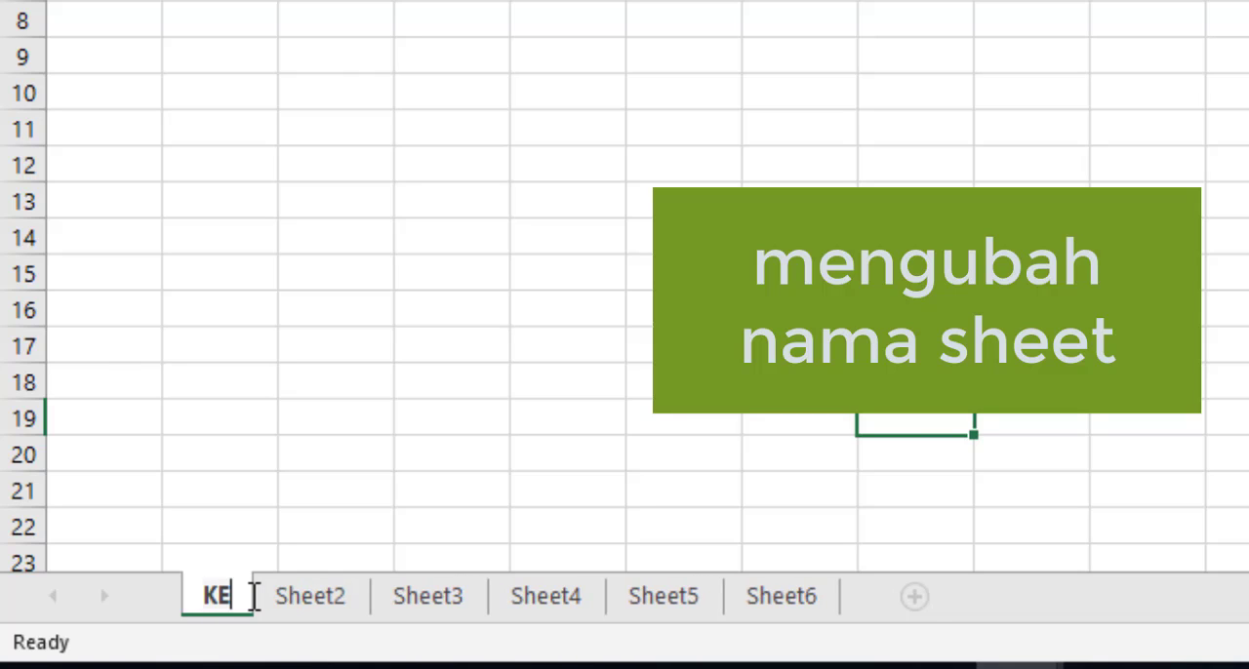
{"action": "type", "text": "LAS1"}
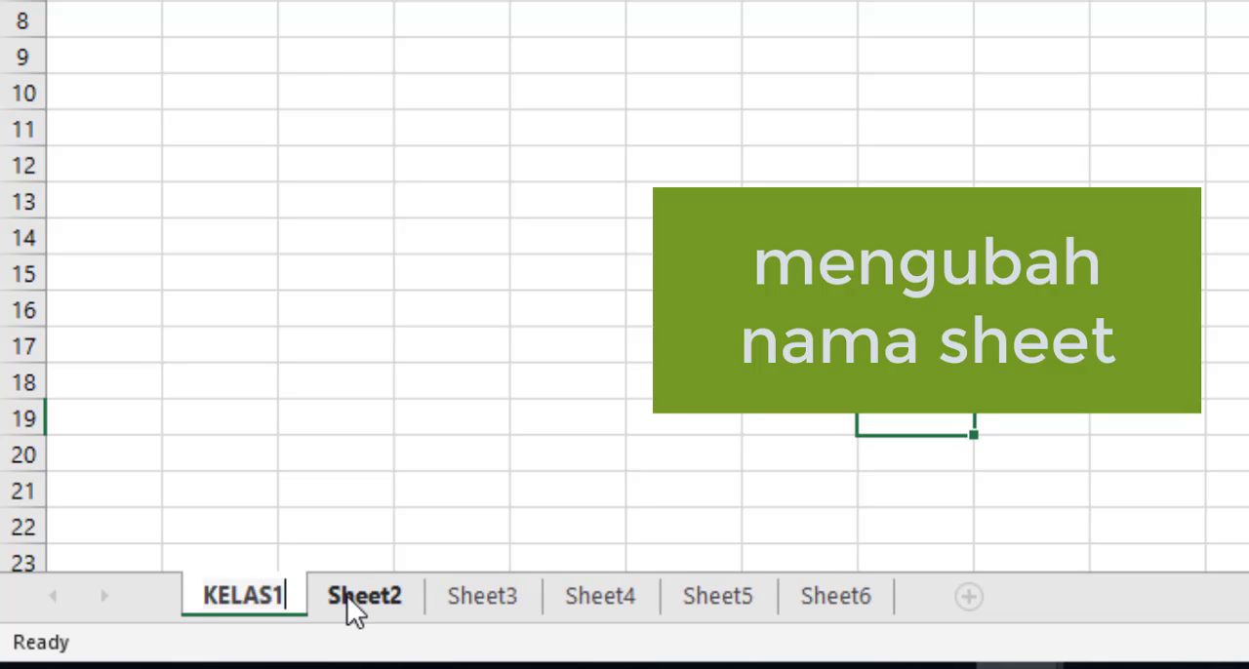
{"action": "key", "text": "Return"}
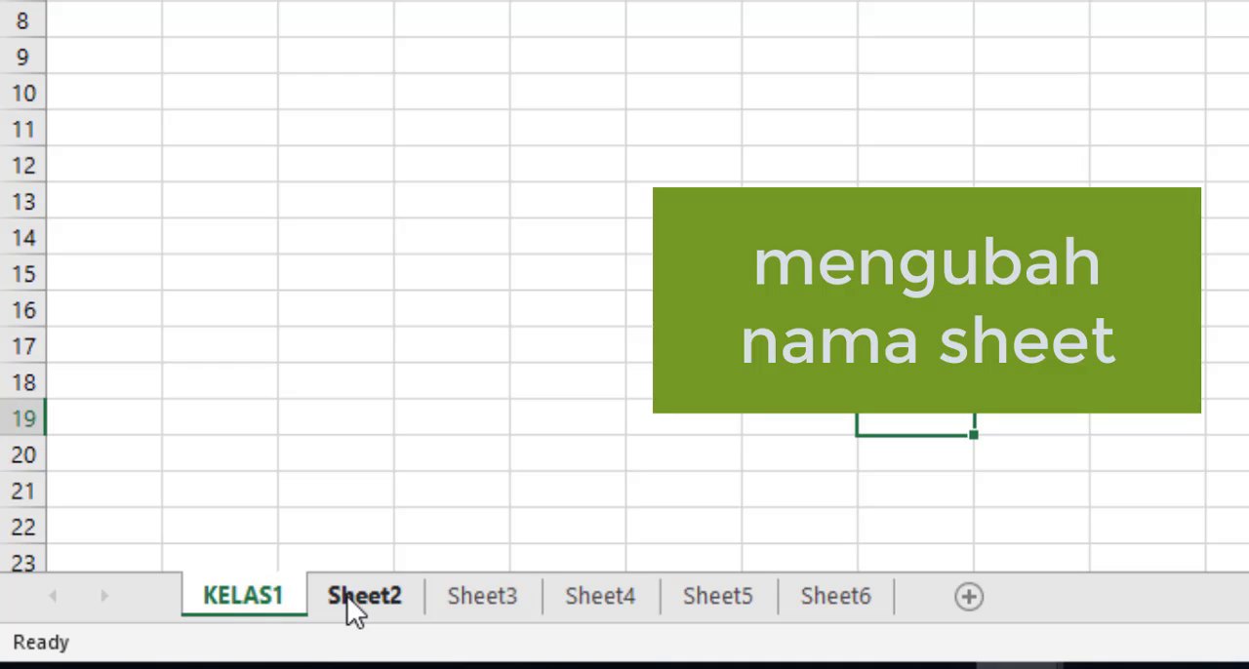
{"action": "left_click", "coordinate": [474, 371]}
{"action": "left_click", "coordinate": [695, 310]}
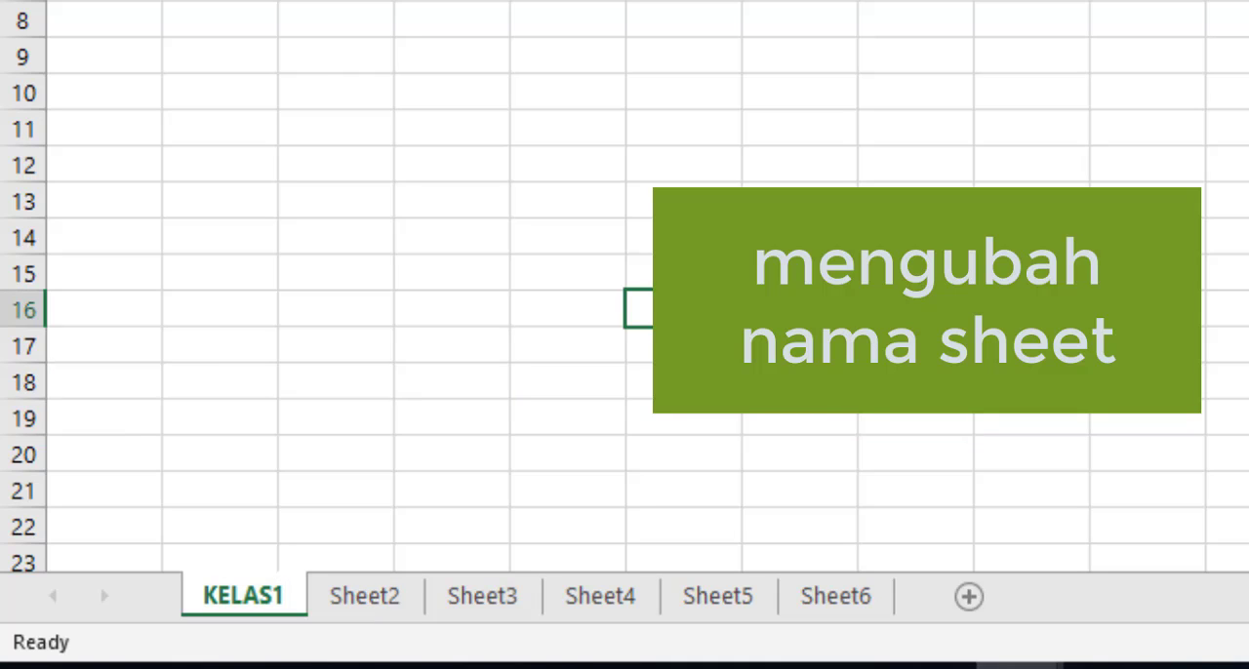
Step: Rename the worksheet Sheet2 as KELAS2
{"action": "double_click", "coordinate": [357, 596]}
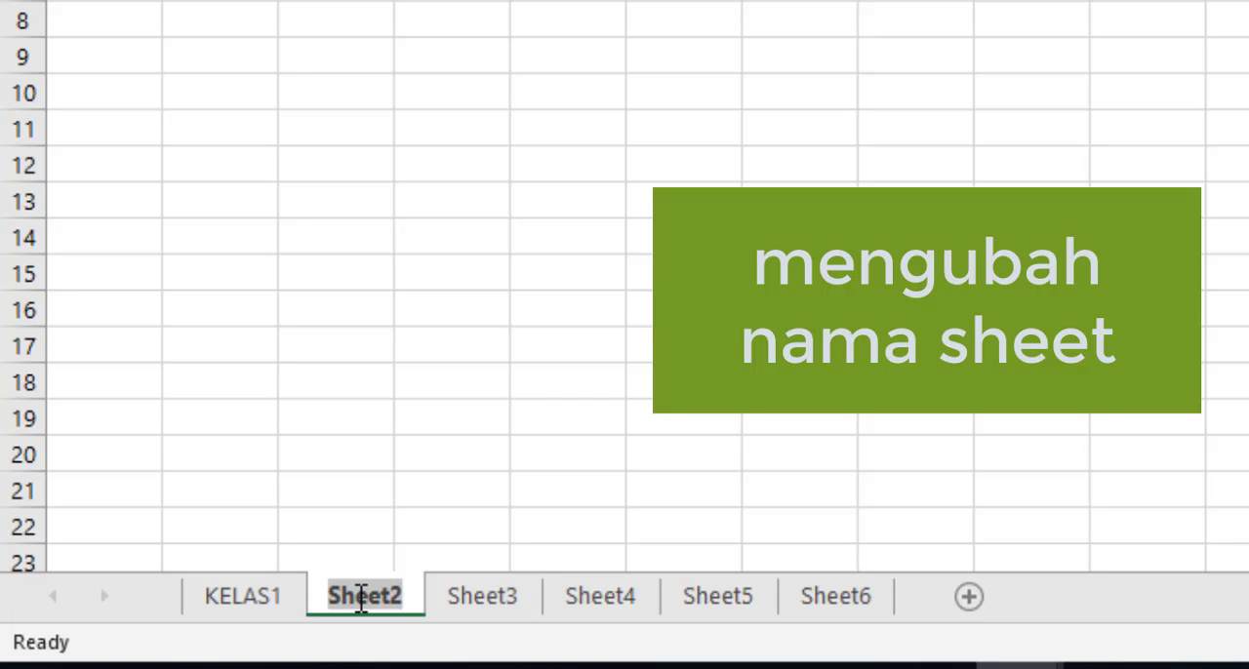
{"action": "key", "text": "BackSpace"}
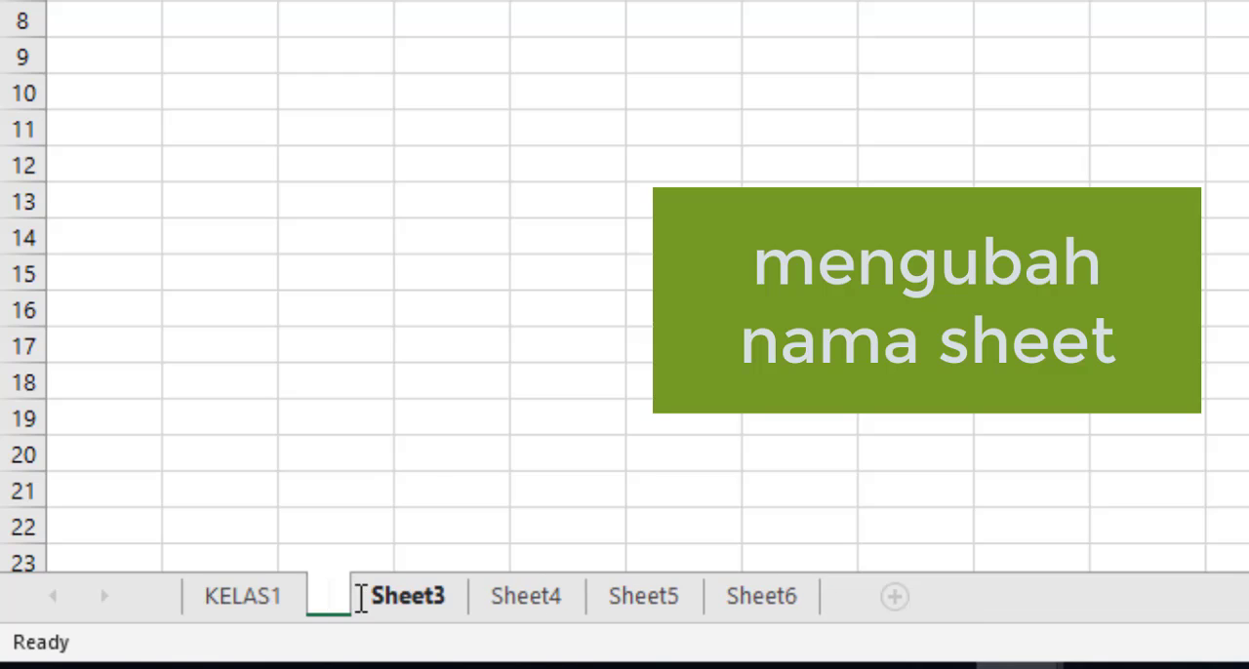
{"action": "type", "text": "KLEAS"}
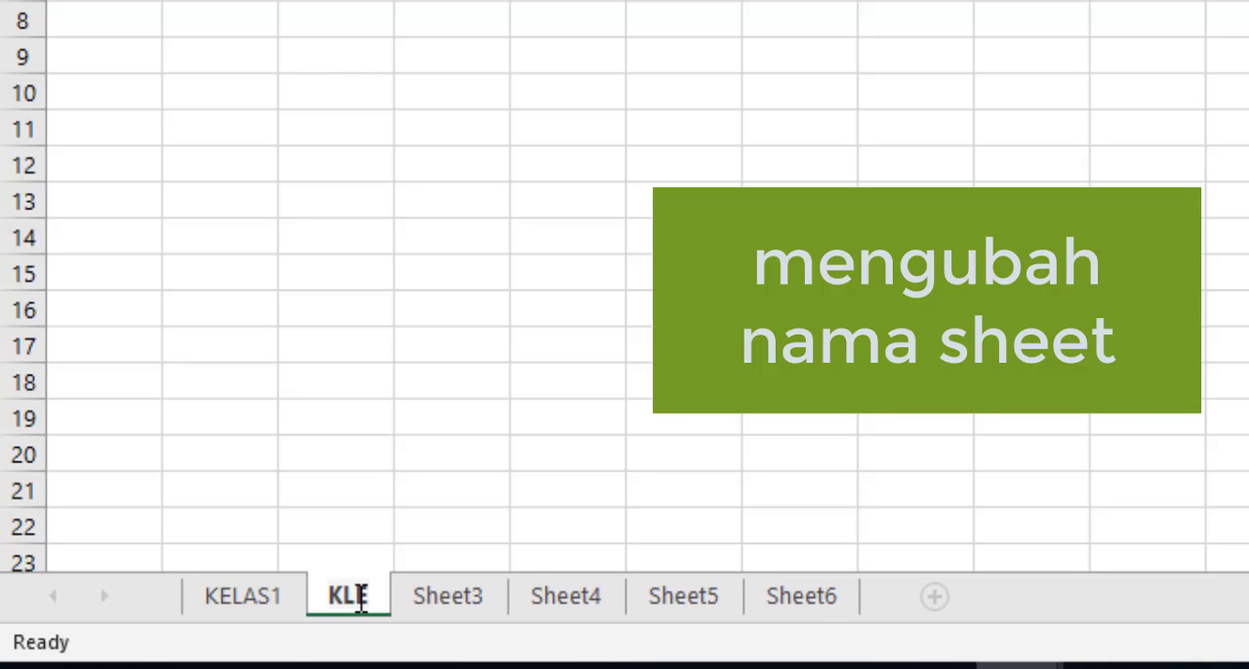
{"action": "key", "text": "BackSpace"}
{"action": "key", "text": "BackSpace"}
{"action": "key", "text": "BackSpace"}
{"action": "key", "text": "BackSpace"}
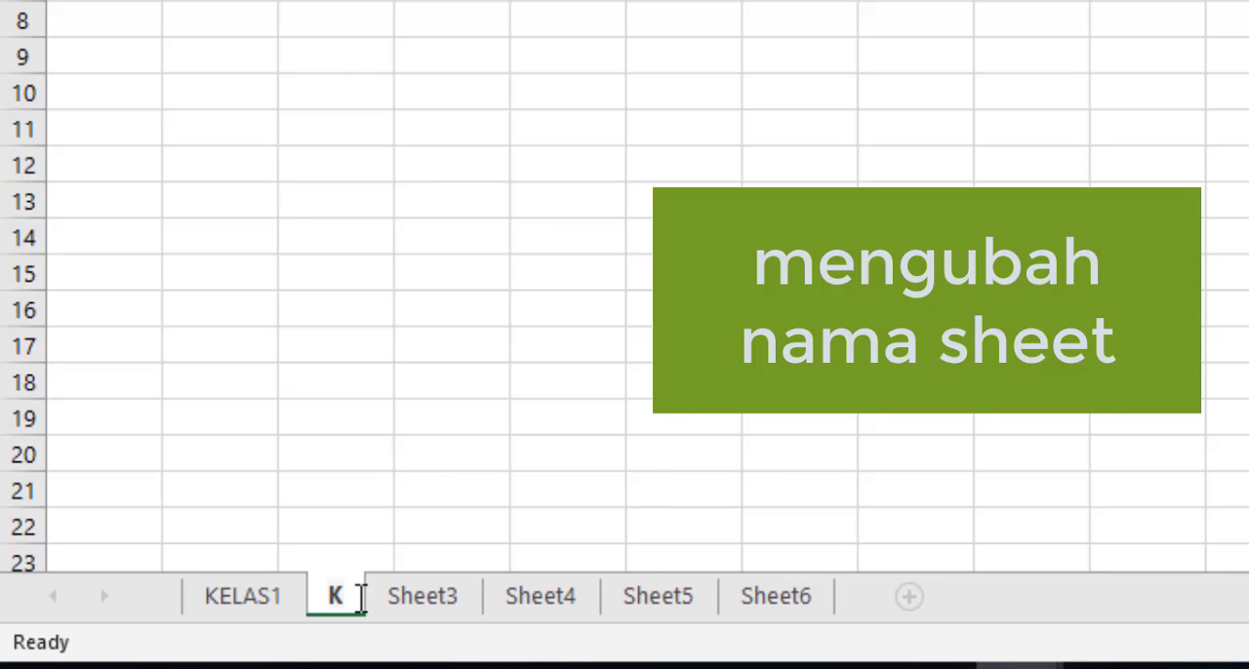
{"action": "type", "text": "ELAS"}
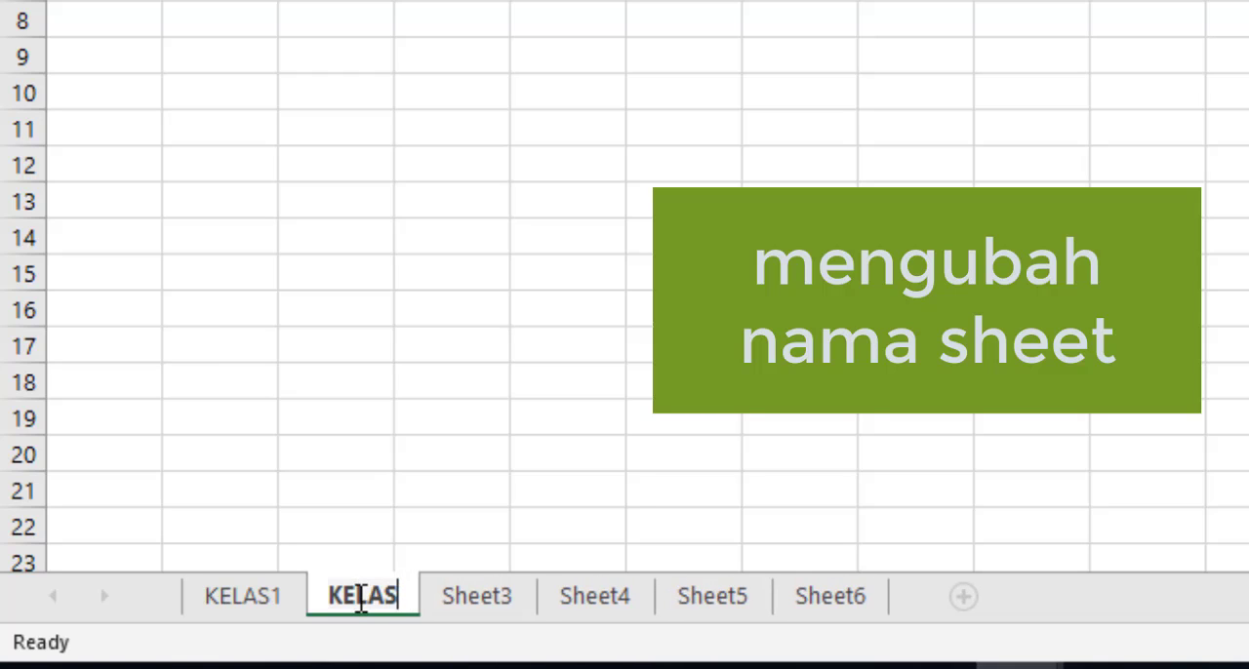
{"action": "type", "text": "2"}
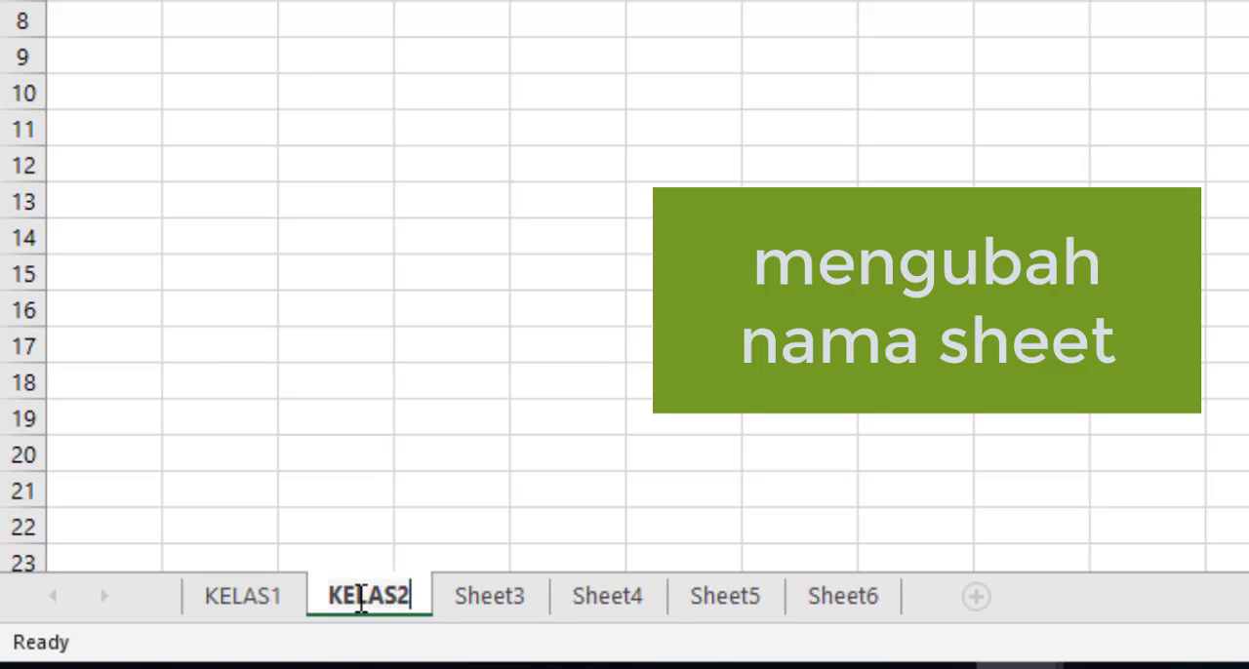
{"action": "left_click", "coordinate": [635, 376]}
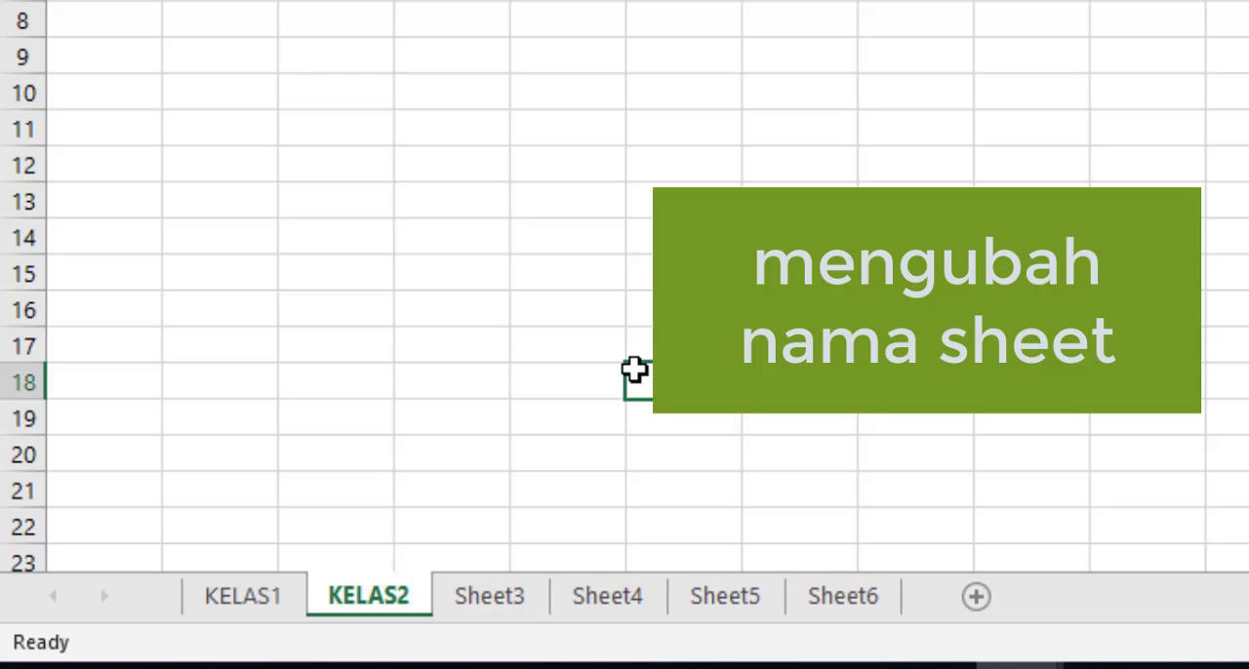
Step: Rename the worksheet Sheet3 as KELAS3
{"action": "left_click", "coordinate": [500, 596]}
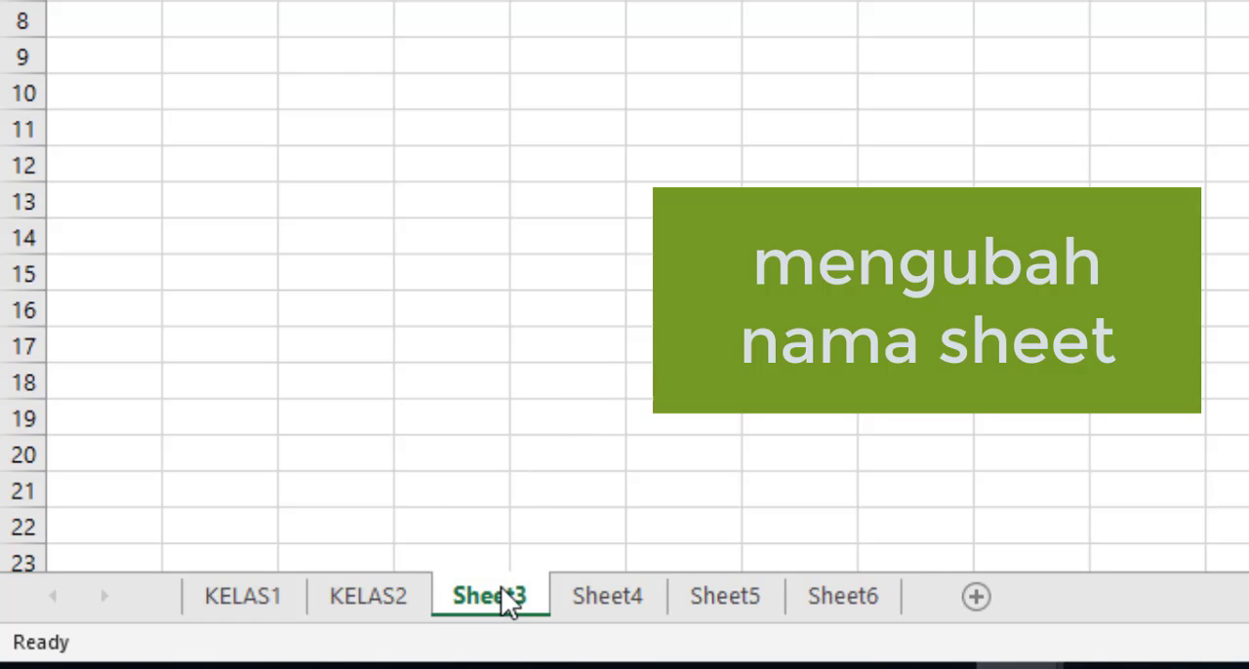
{"action": "double_click", "coordinate": [501, 588]}
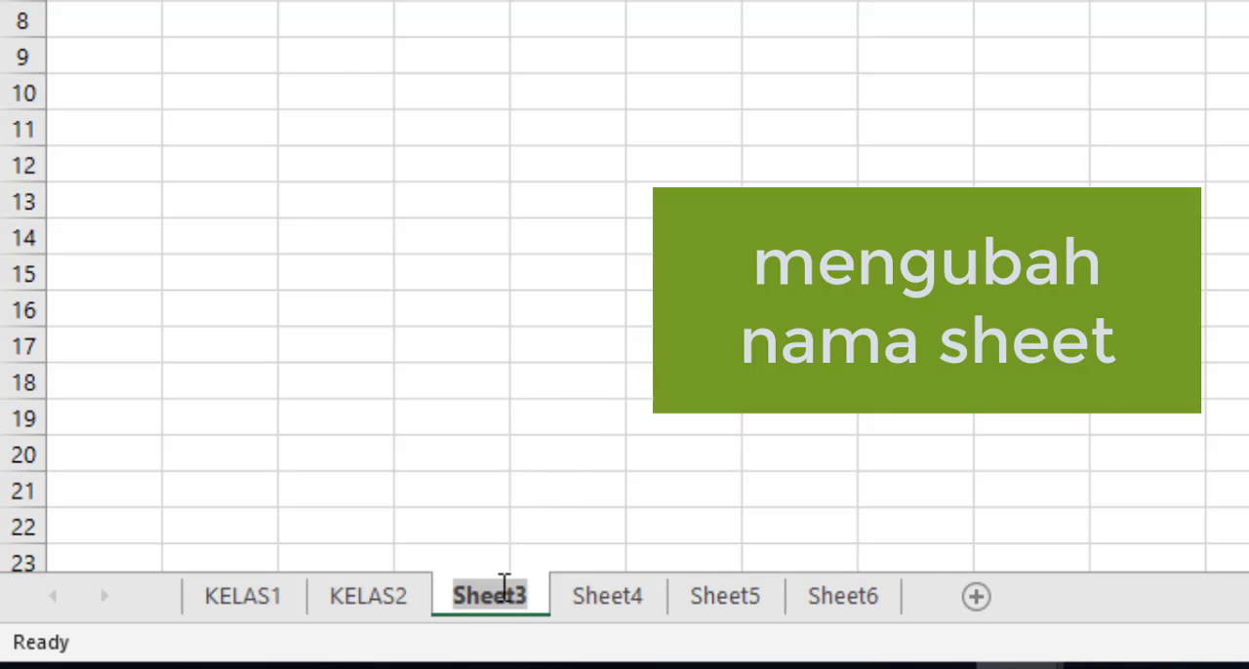
{"action": "key", "text": "BackSpace"}
{"action": "type", "text": "KELAS3"}
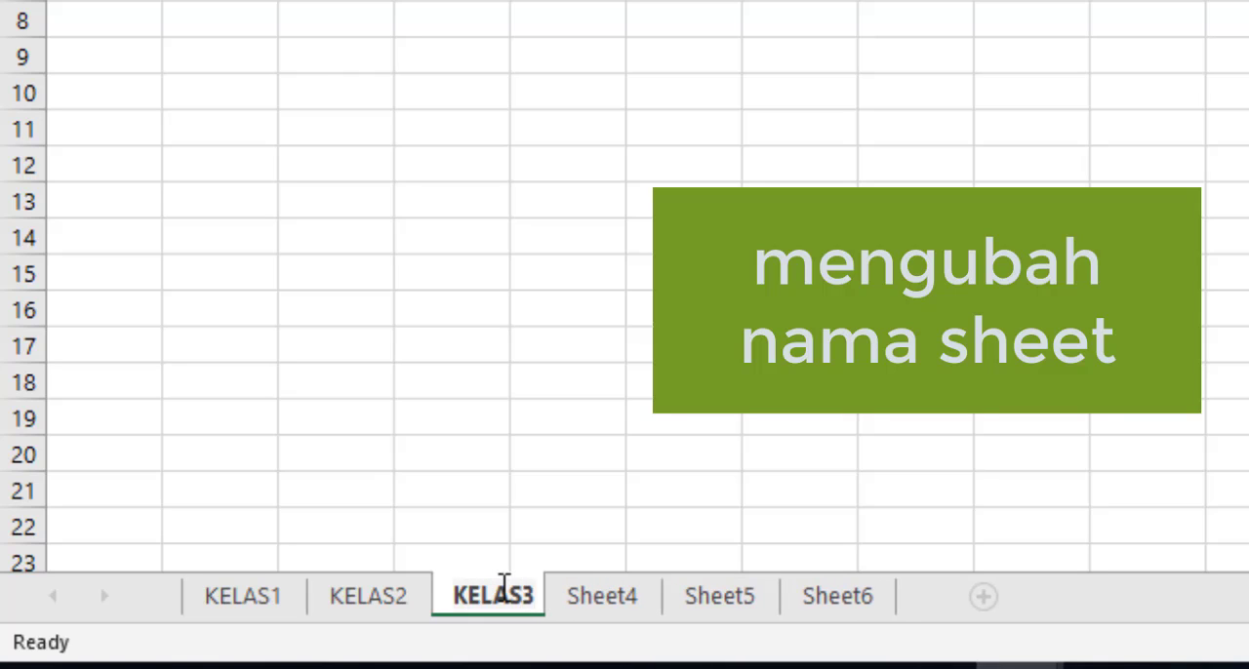
{"action": "key", "text": "Return"}
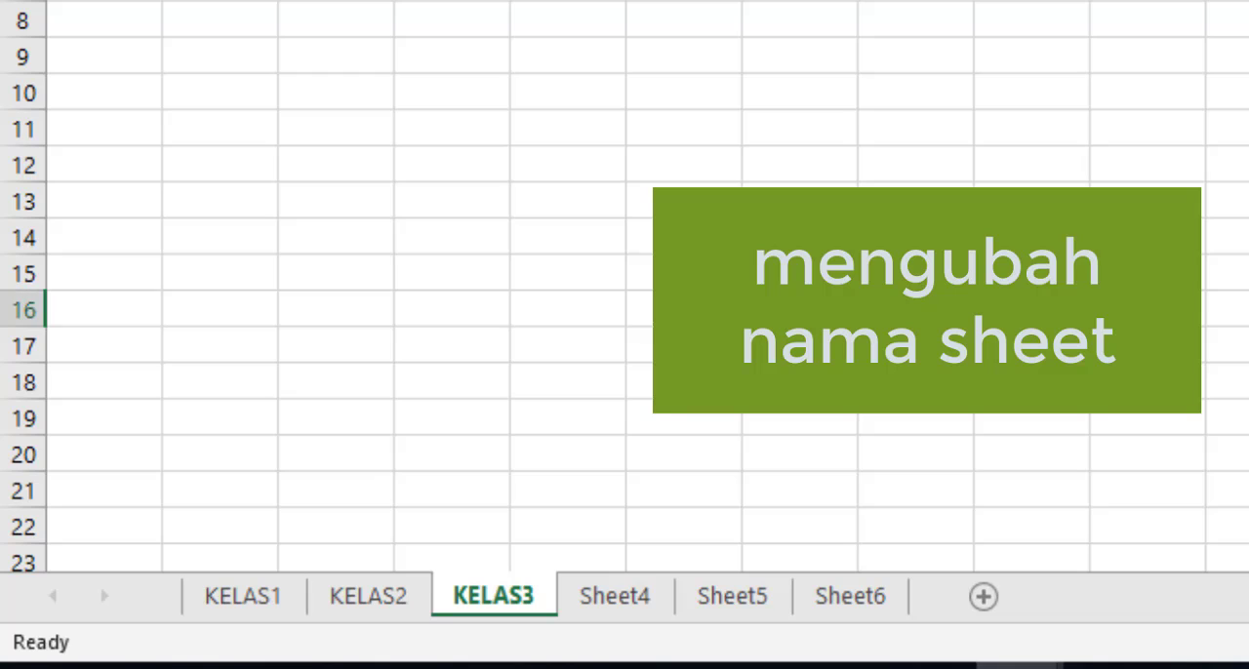
Step: Rename the worksheet Sheet4 as KELAS4
{"action": "double_click", "coordinate": [585, 595]}
{"action": "type", "text": "KELAS4"}
{"action": "key", "text": "Return"}
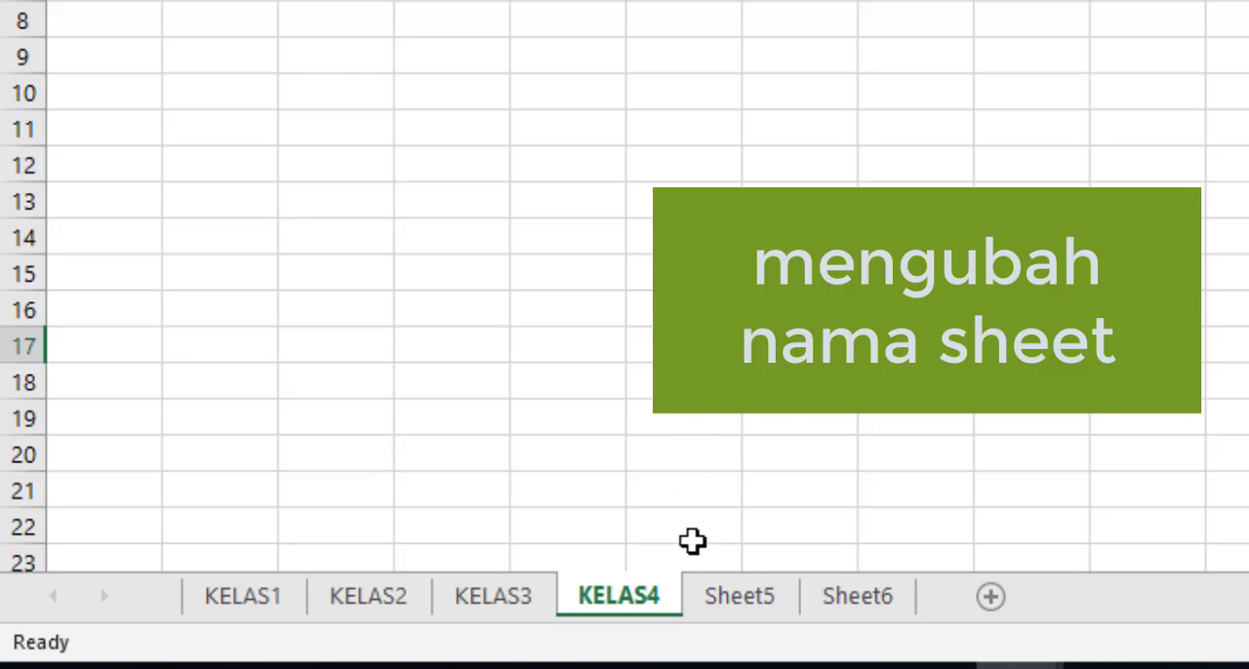
Step: Rename the worksheet Sheet5 as KELAS5
{"action": "right_click", "coordinate": [752, 601]}
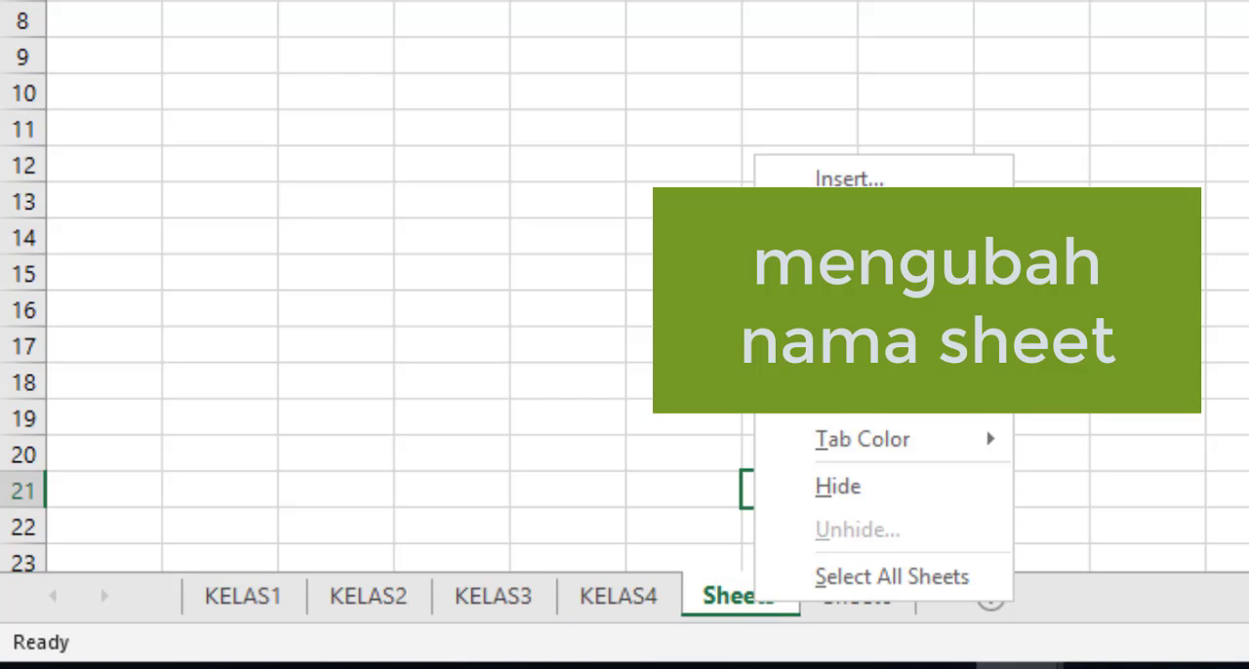
{"action": "left_click", "coordinate": [849, 266]}
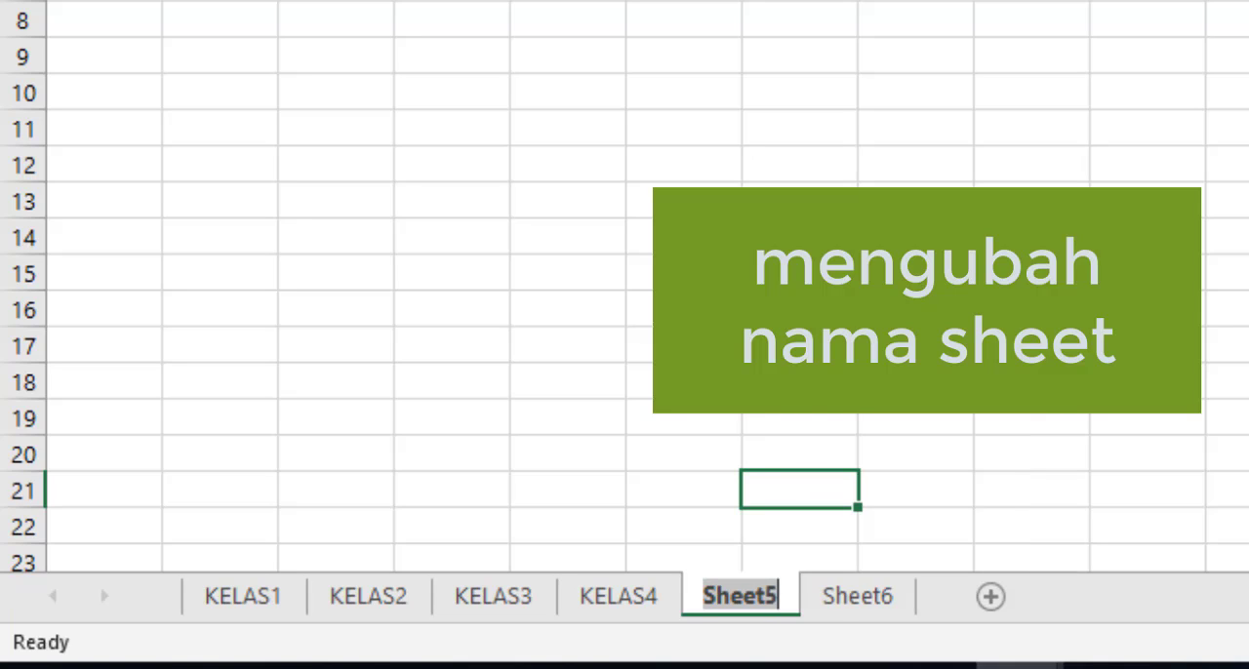
{"action": "key", "text": "BackSpace"}
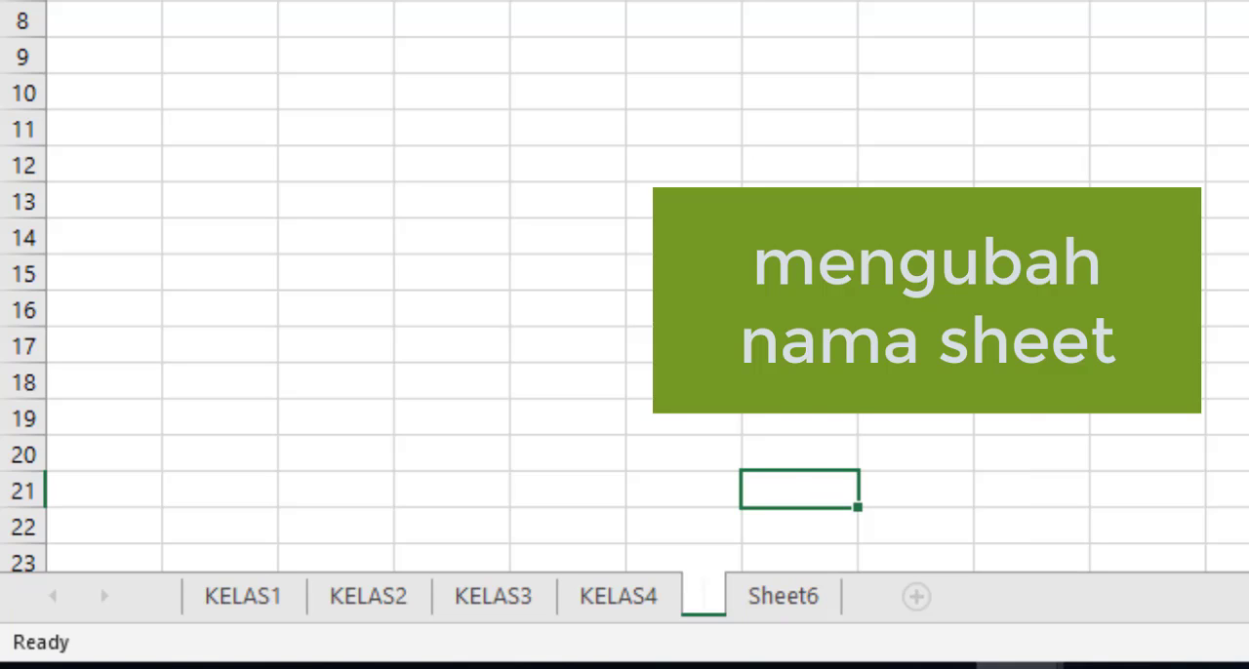
{"action": "type", "text": "K"}
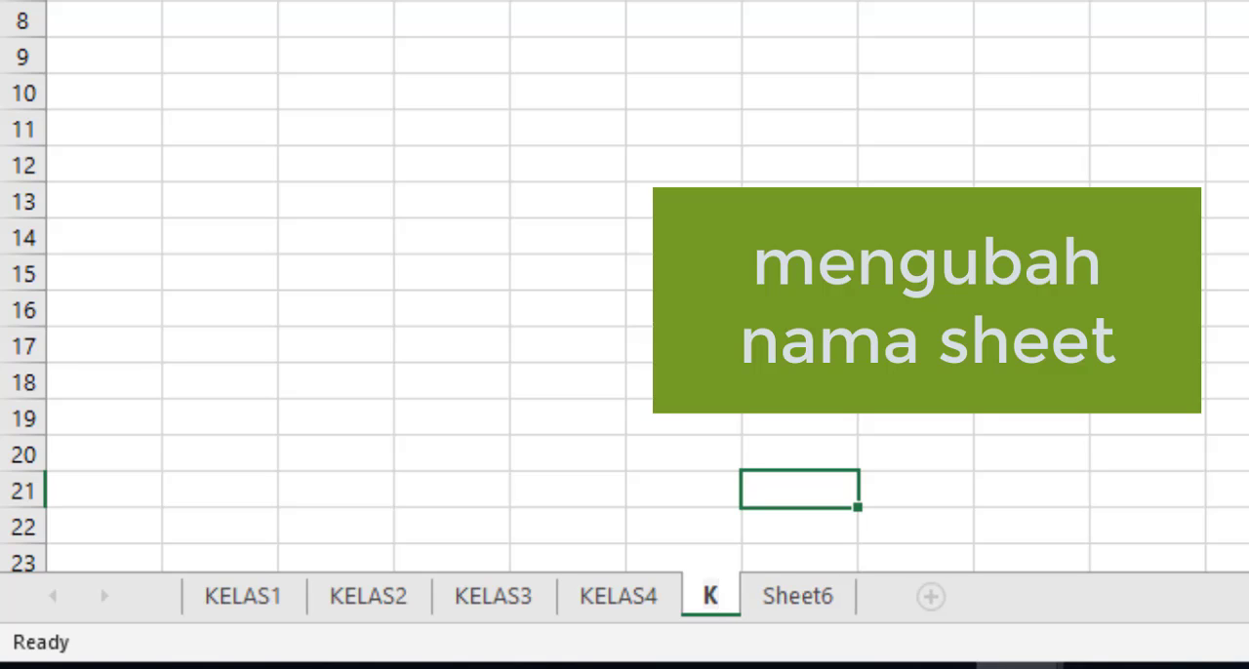
{"action": "type", "text": "E"}
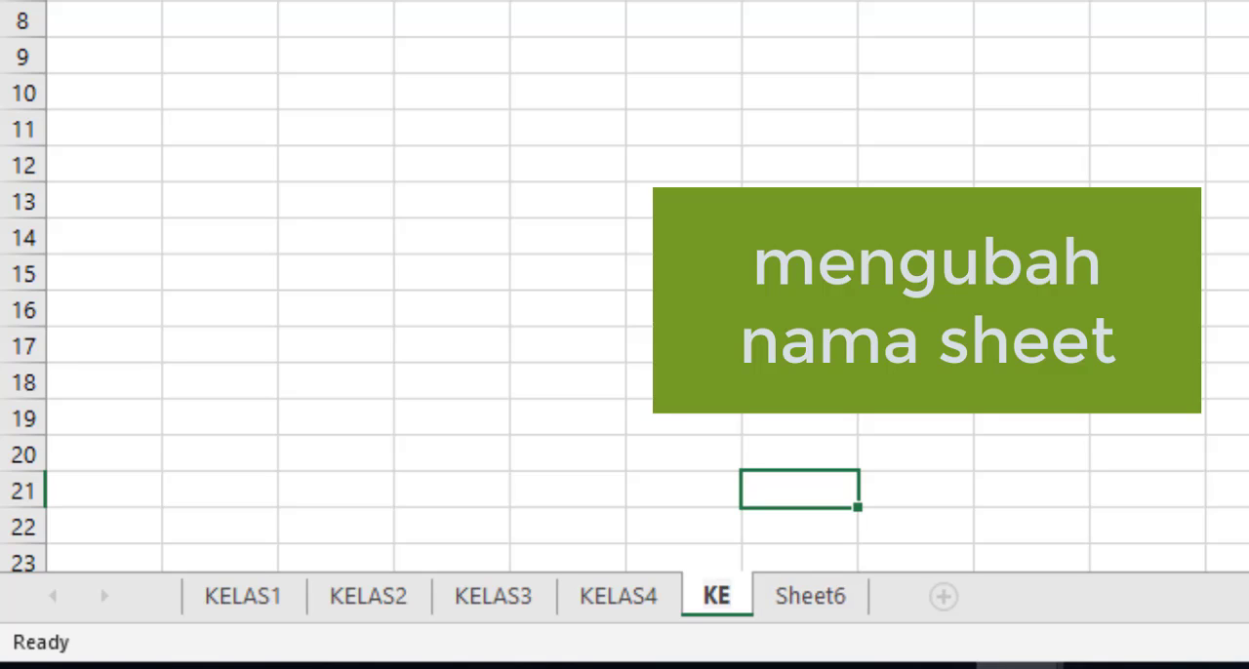
{"action": "type", "text": "LAS5"}
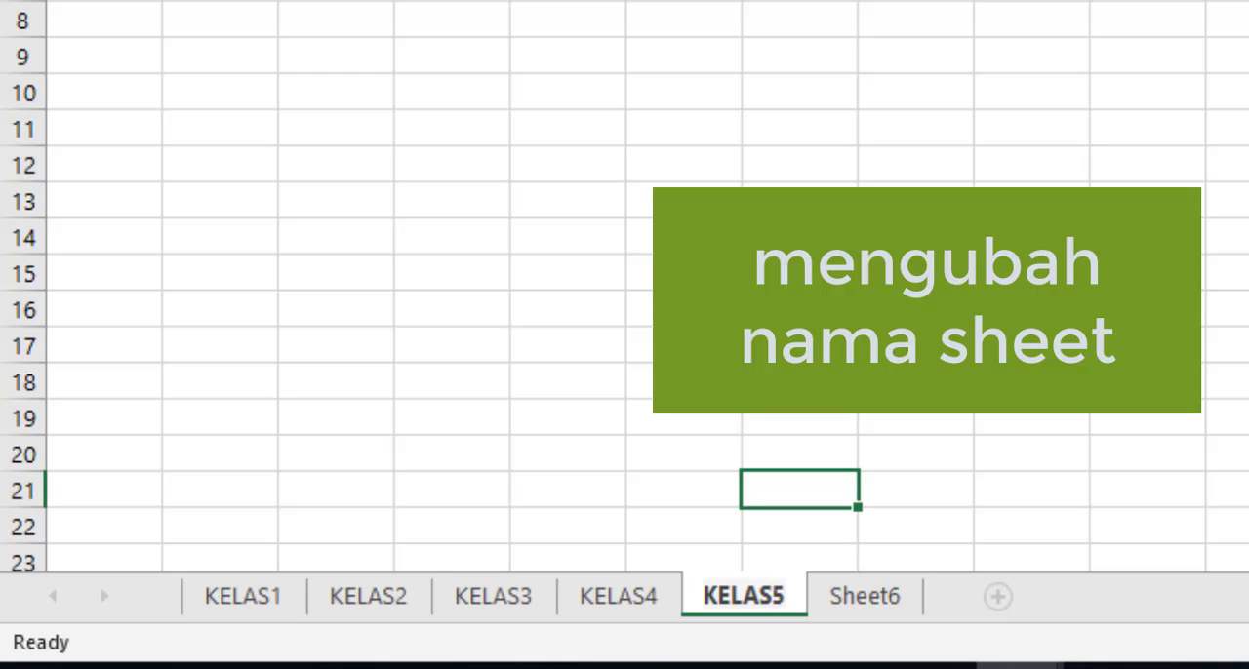
{"action": "key", "text": "Return"}
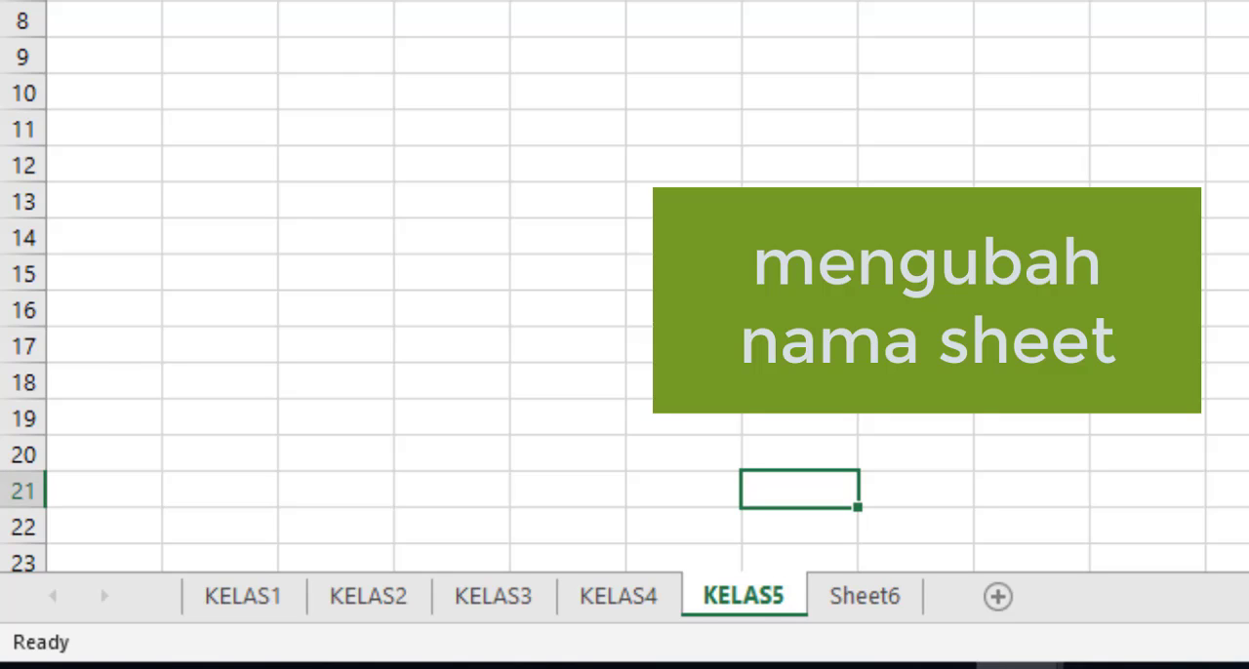
Step: Rename the worksheet Sheet6 as KELAS6
{"action": "left_click", "coordinate": [872, 610]}
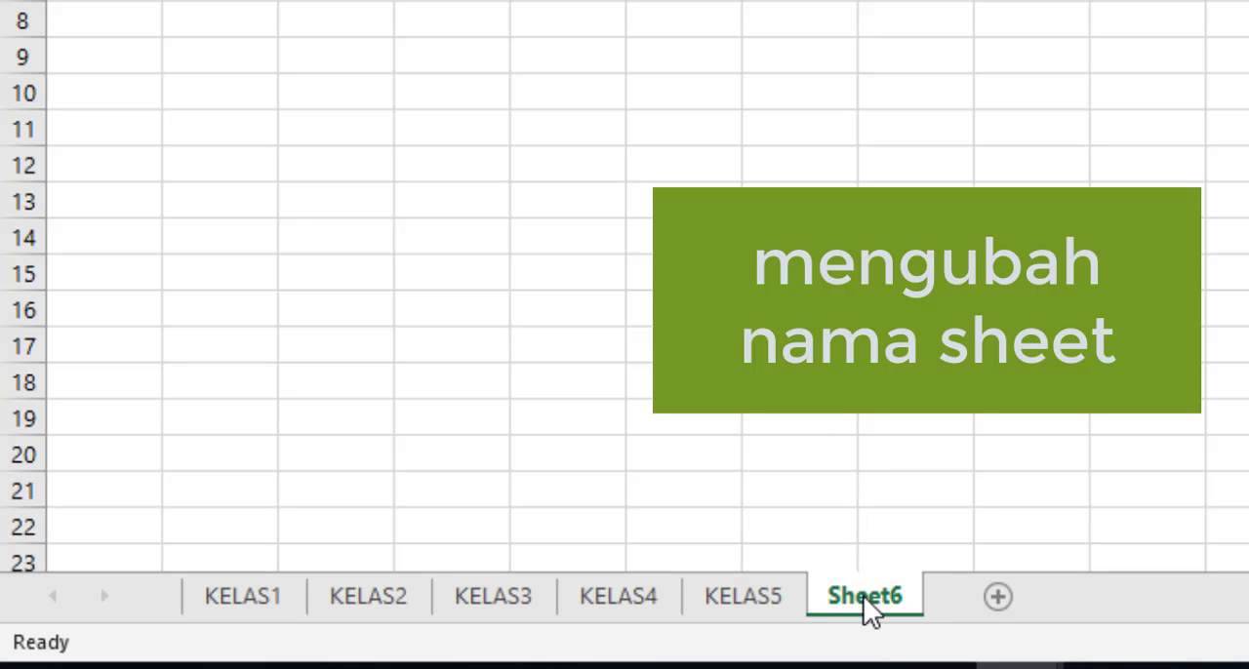
{"action": "right_click", "coordinate": [863, 596]}
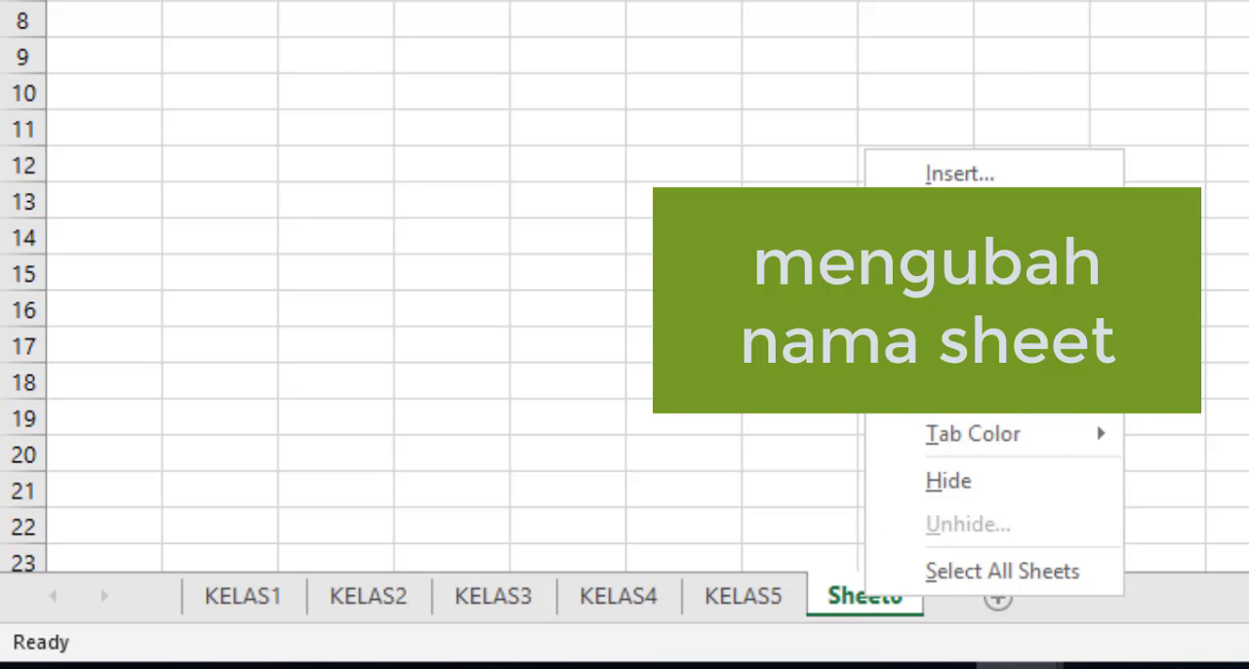
{"action": "left_click", "coordinate": [956, 261]}
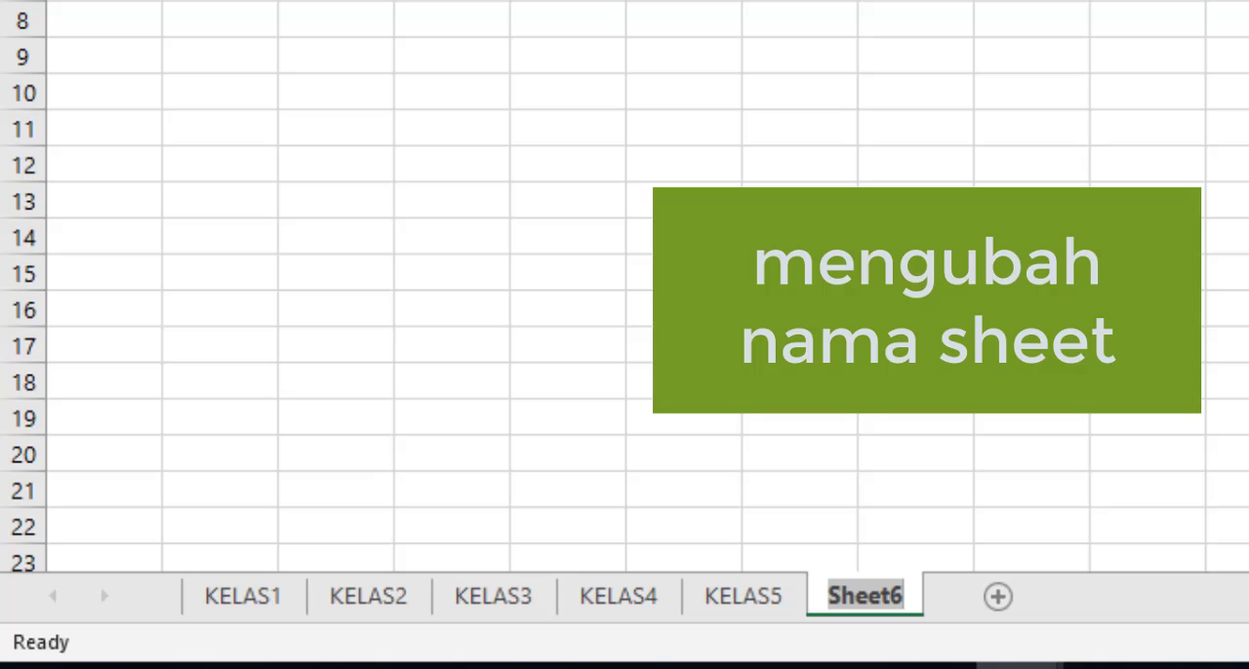
{"action": "key", "text": "BackSpace"}
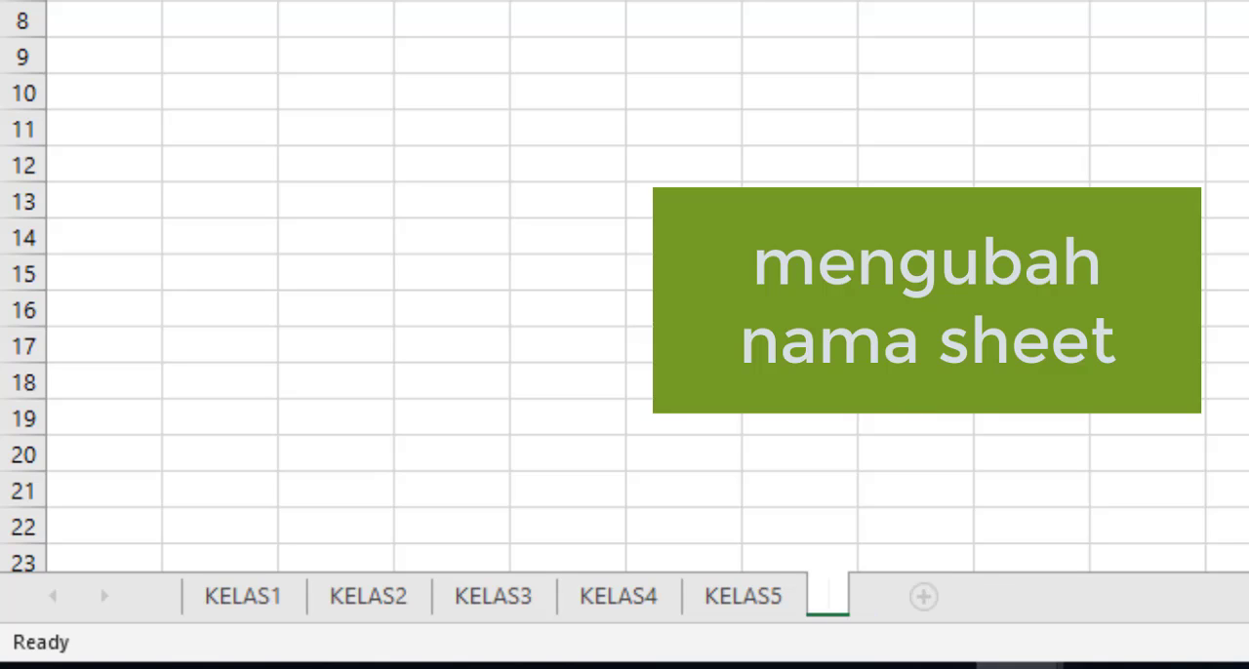
{"action": "type", "text": "KELAS"}
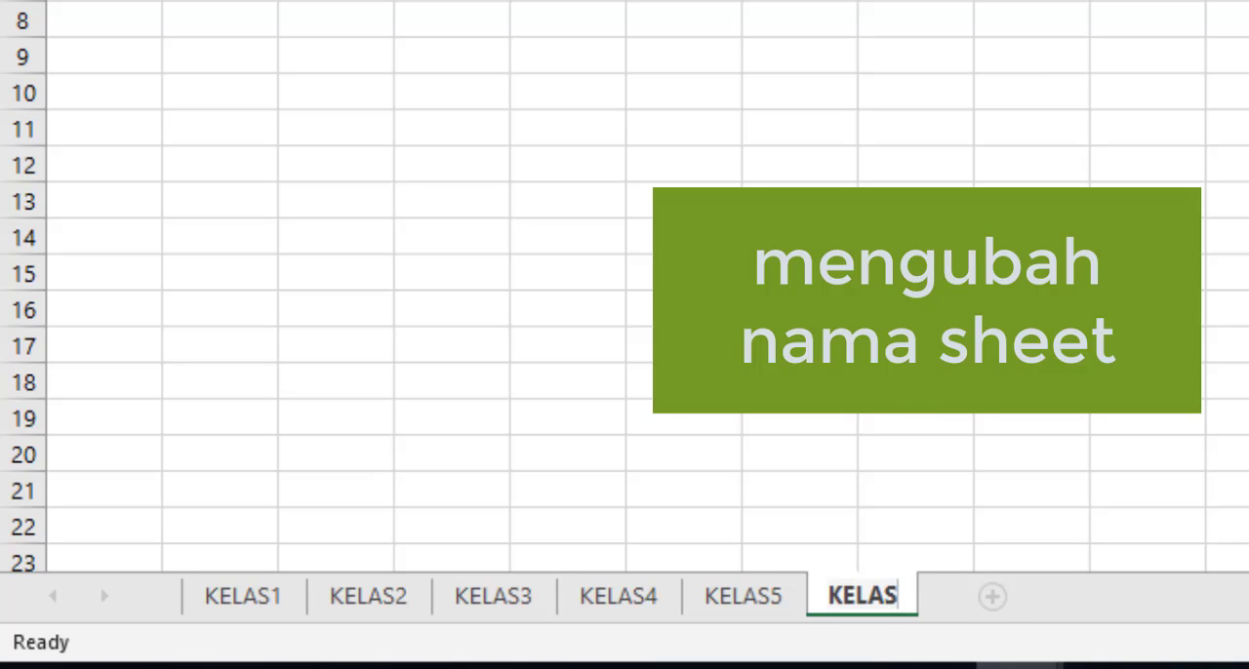
{"action": "type", "text": "6"}
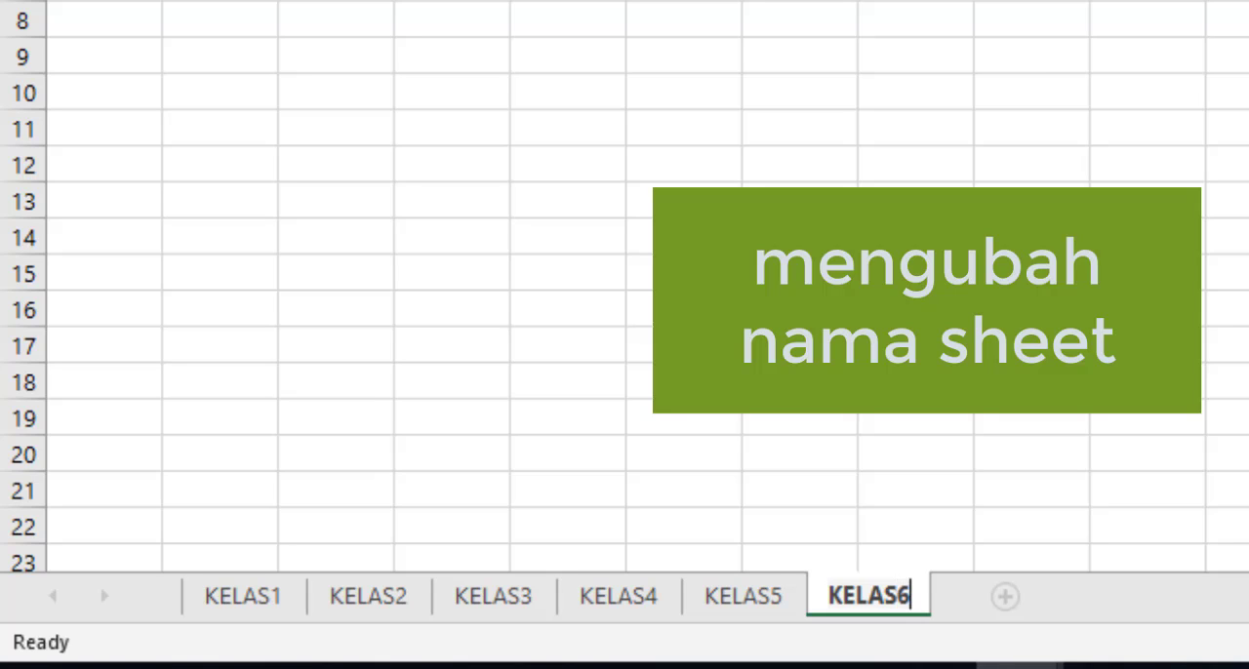
{"action": "key", "text": "Return"}
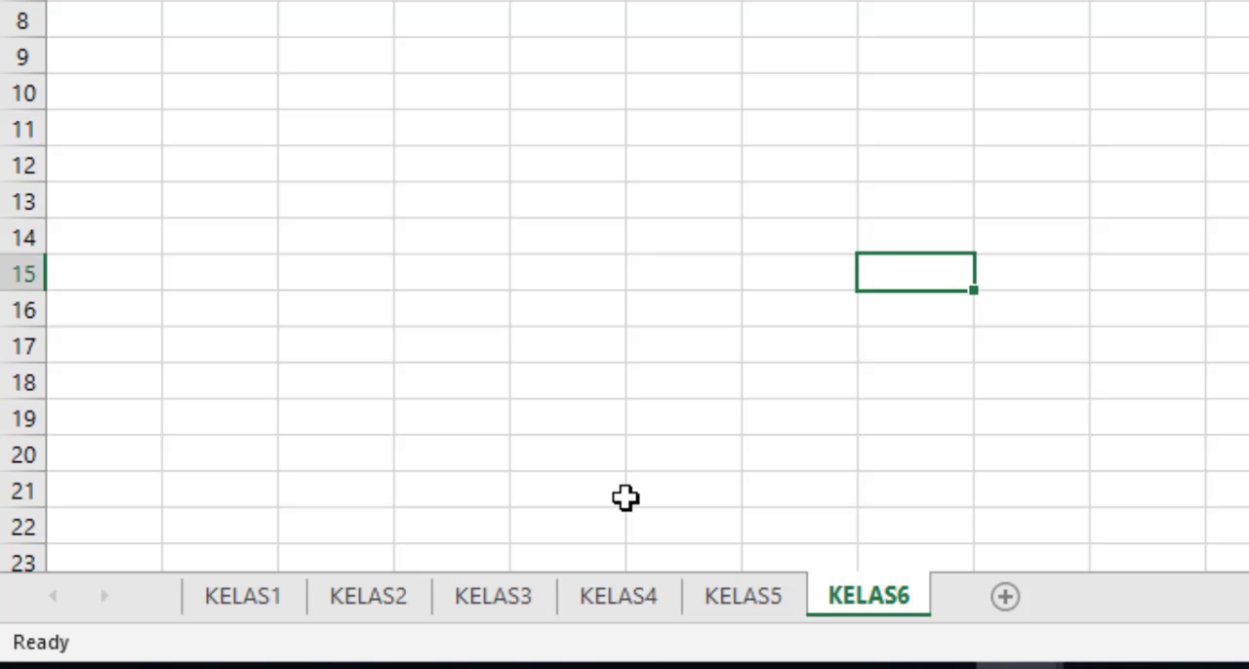
Step: Delete the worksheet KELAS4 from the workbook
{"action": "left_click", "coordinate": [703, 525]}
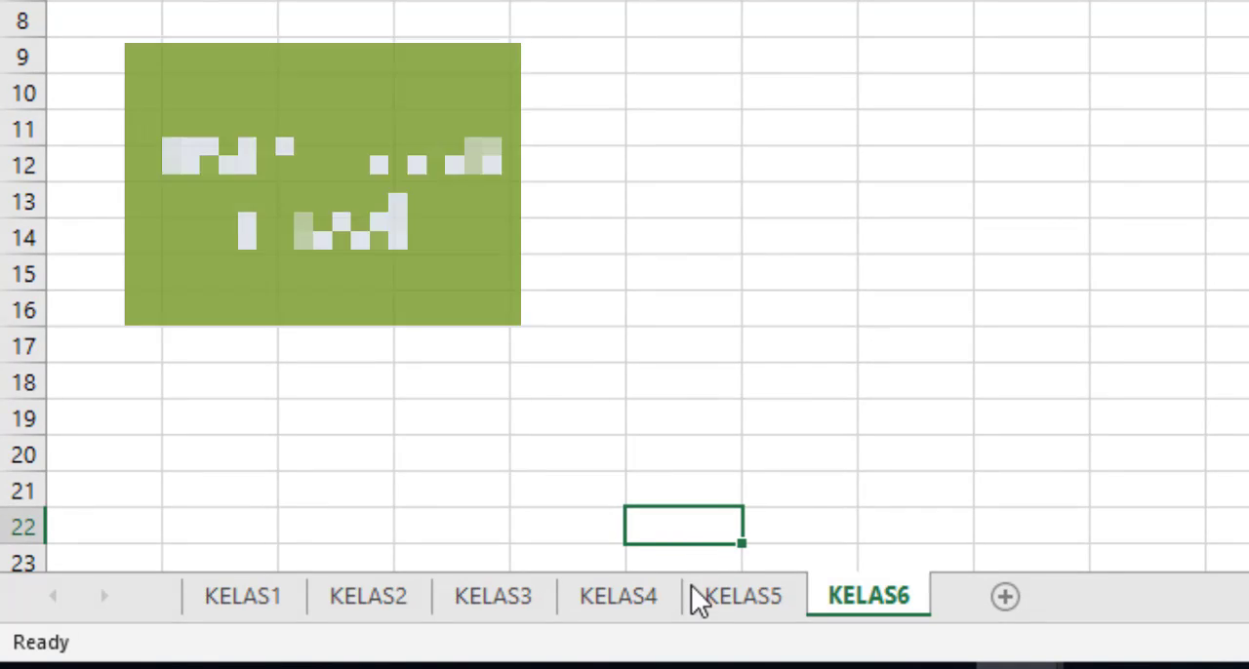
{"action": "left_click", "coordinate": [643, 603]}
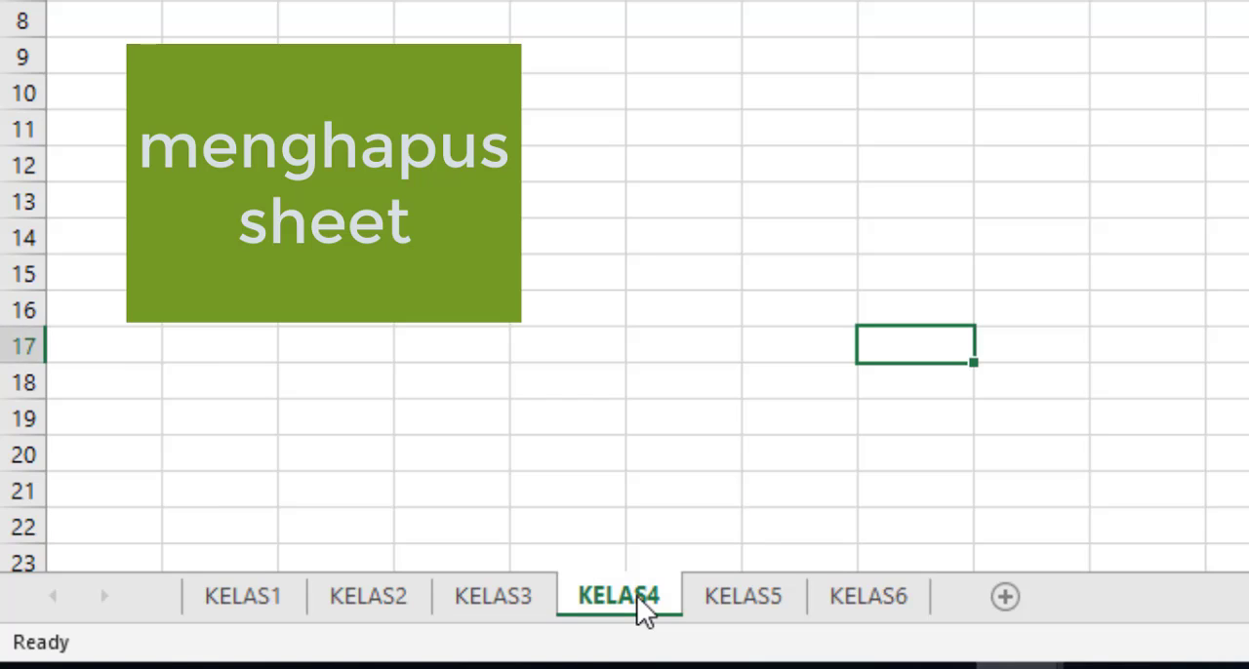
{"action": "right_click", "coordinate": [644, 603]}
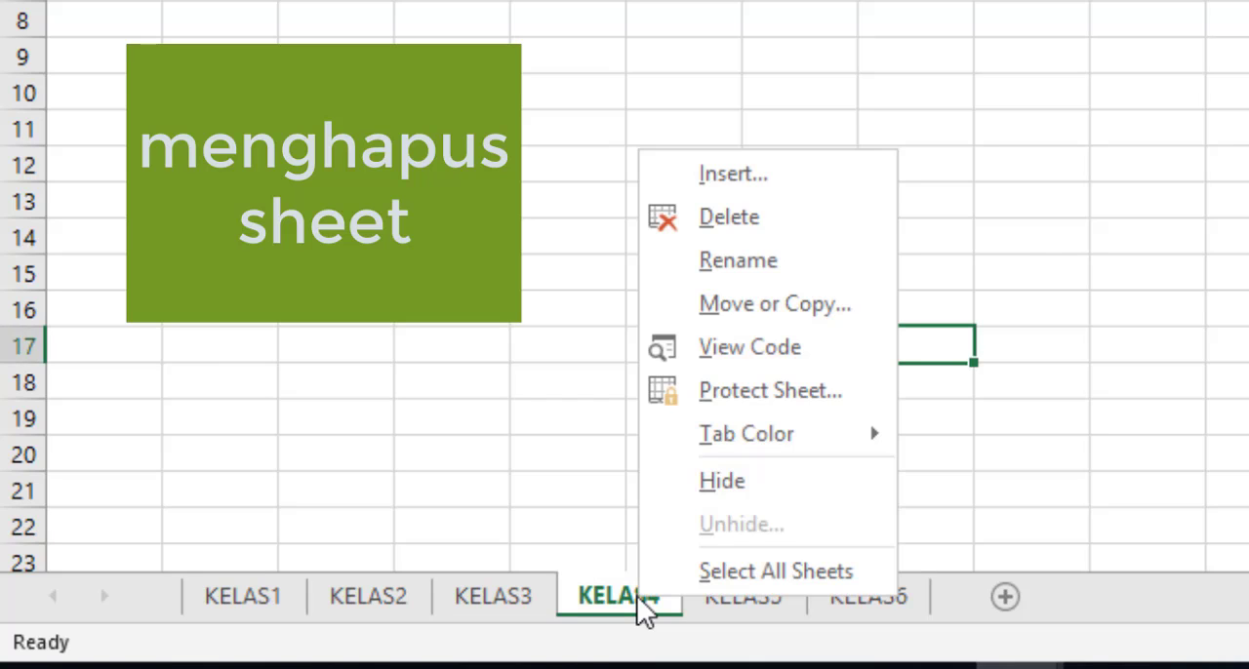
{"action": "left_click", "coordinate": [729, 217]}
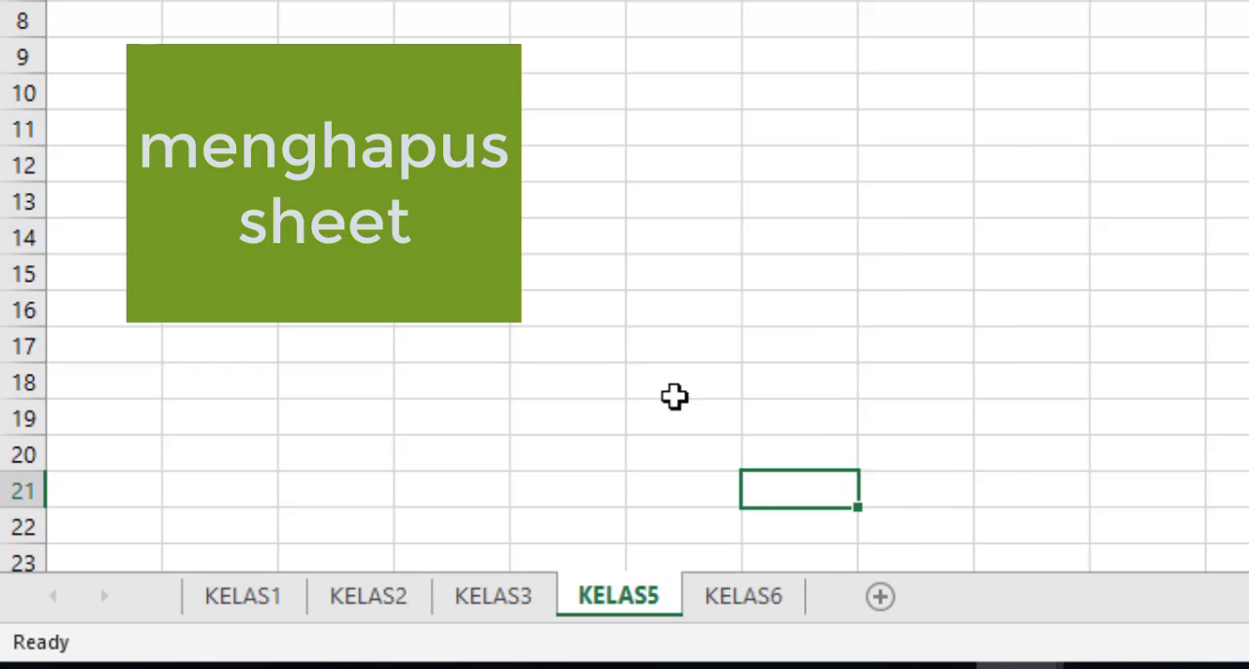
Step: Delete the worksheet KELAS5 from the workbook
{"action": "right_click", "coordinate": [608, 599]}
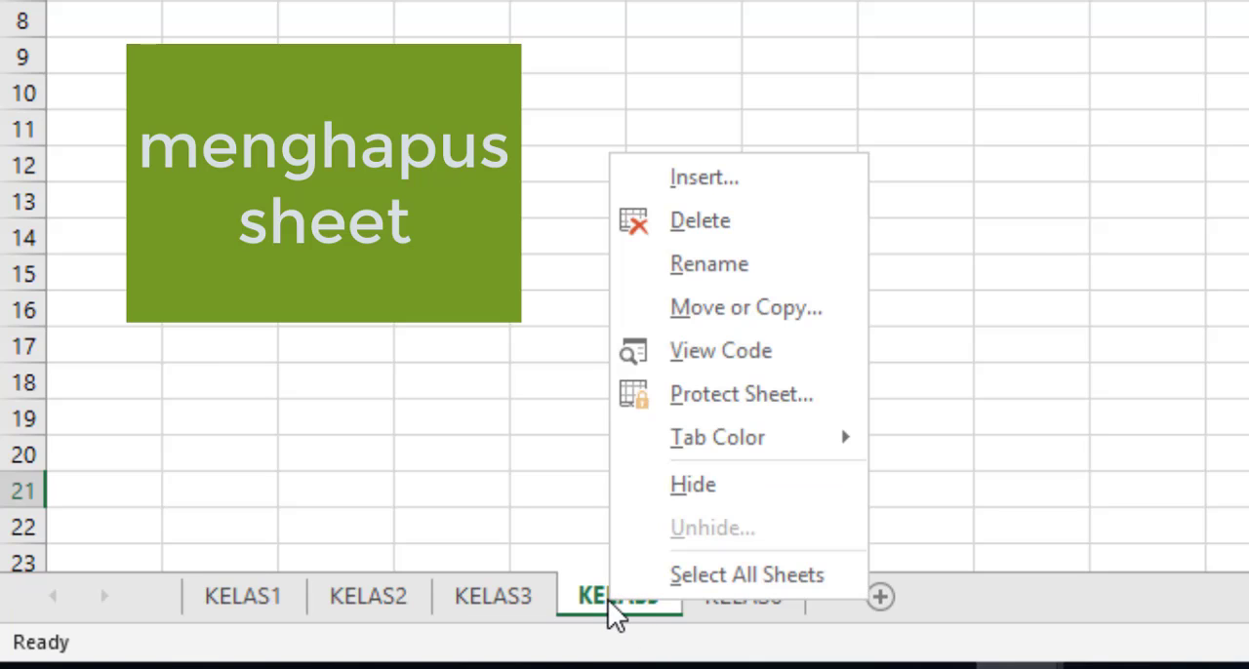
{"action": "left_click", "coordinate": [674, 232]}
{"action": "left_click", "coordinate": [736, 258]}
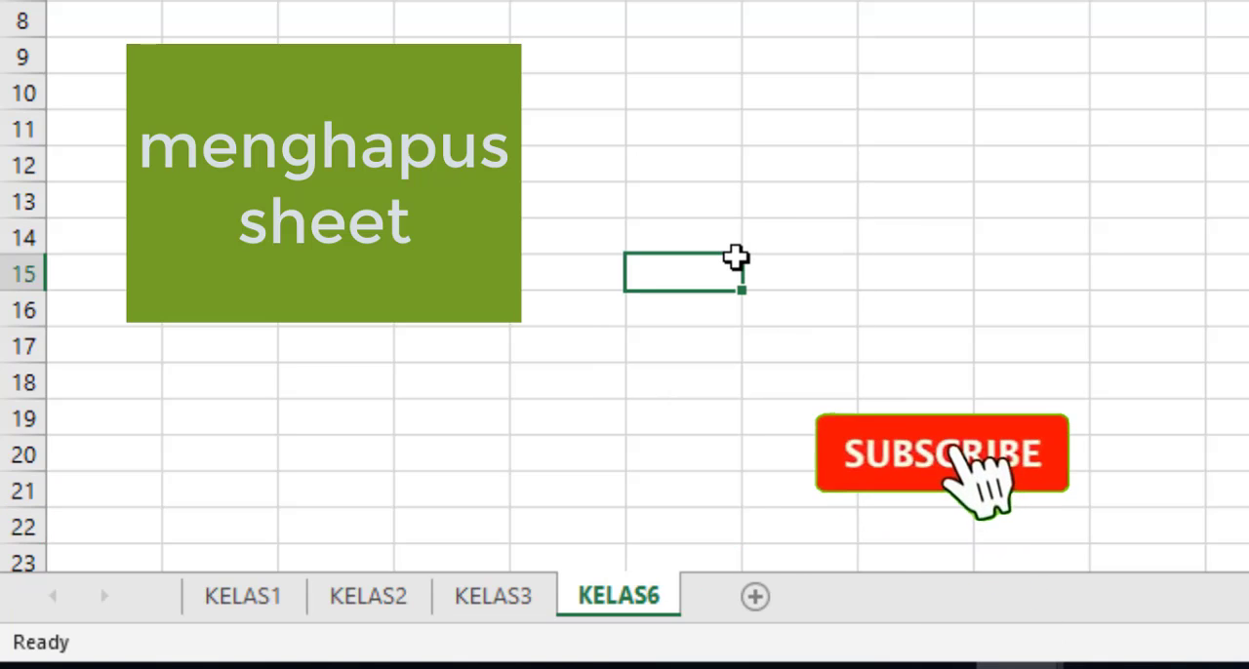
Step: Look through the remaining worksheets KELAS1, KELAS2, KELAS3 and KELAS6 one after another
{"action": "left_click", "coordinate": [286, 536]}
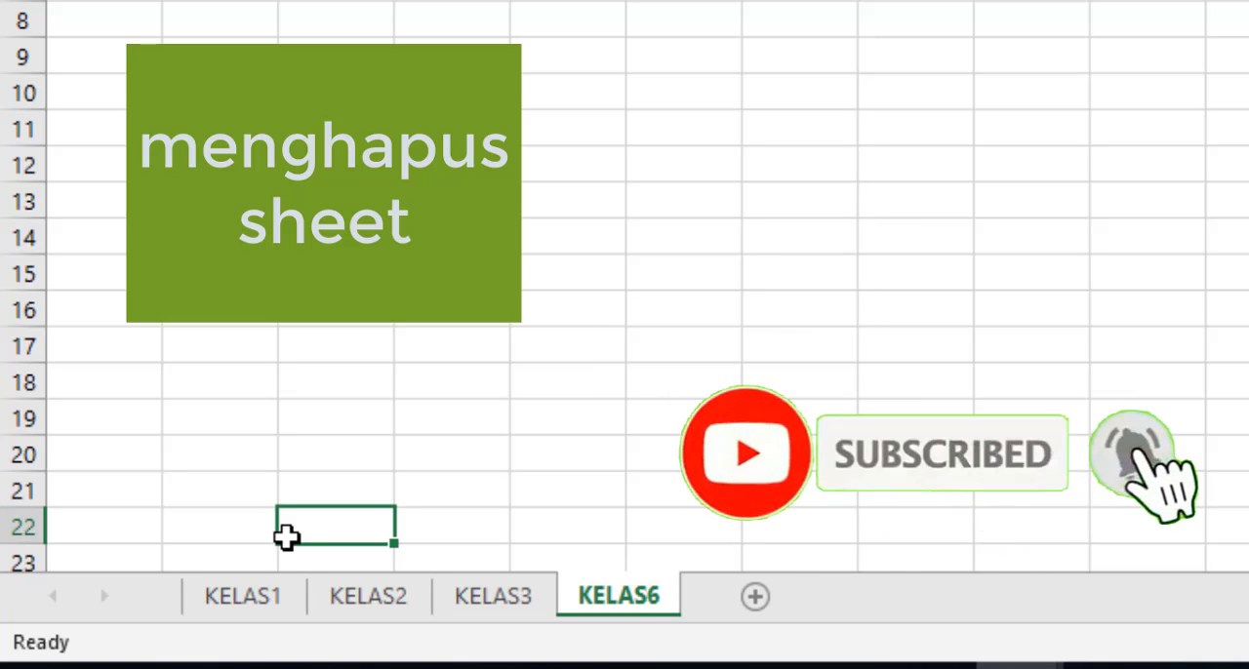
{"action": "left_click", "coordinate": [257, 597]}
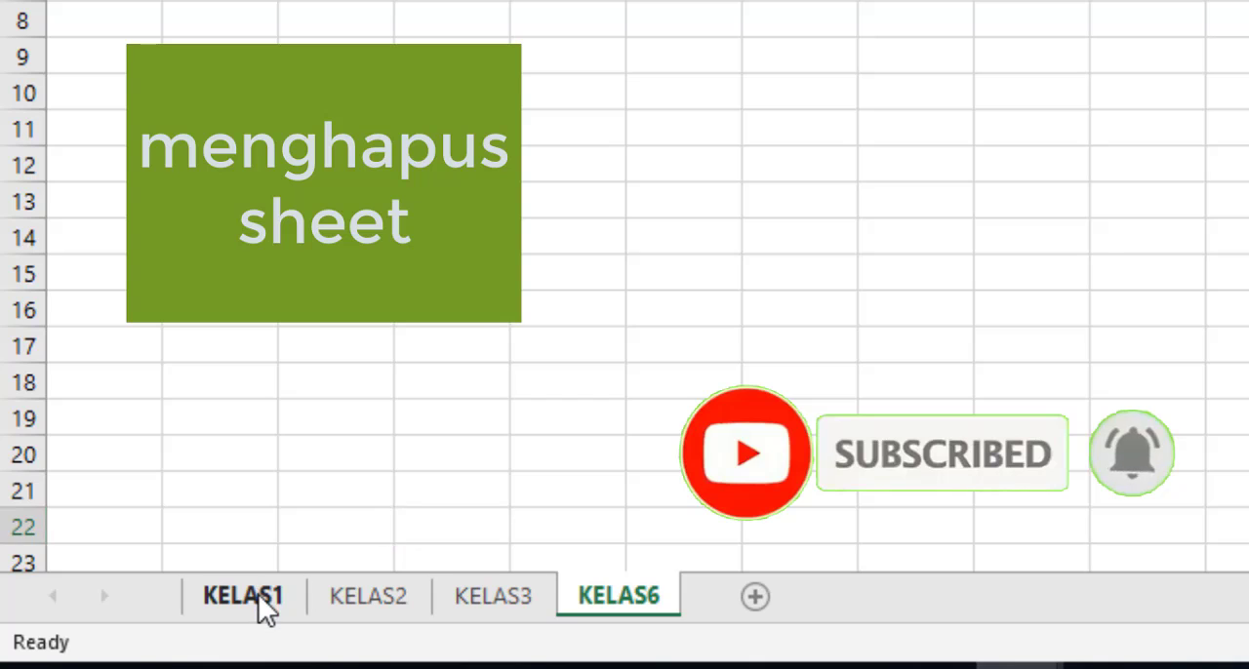
{"action": "left_click", "coordinate": [360, 602]}
{"action": "left_click", "coordinate": [508, 610]}
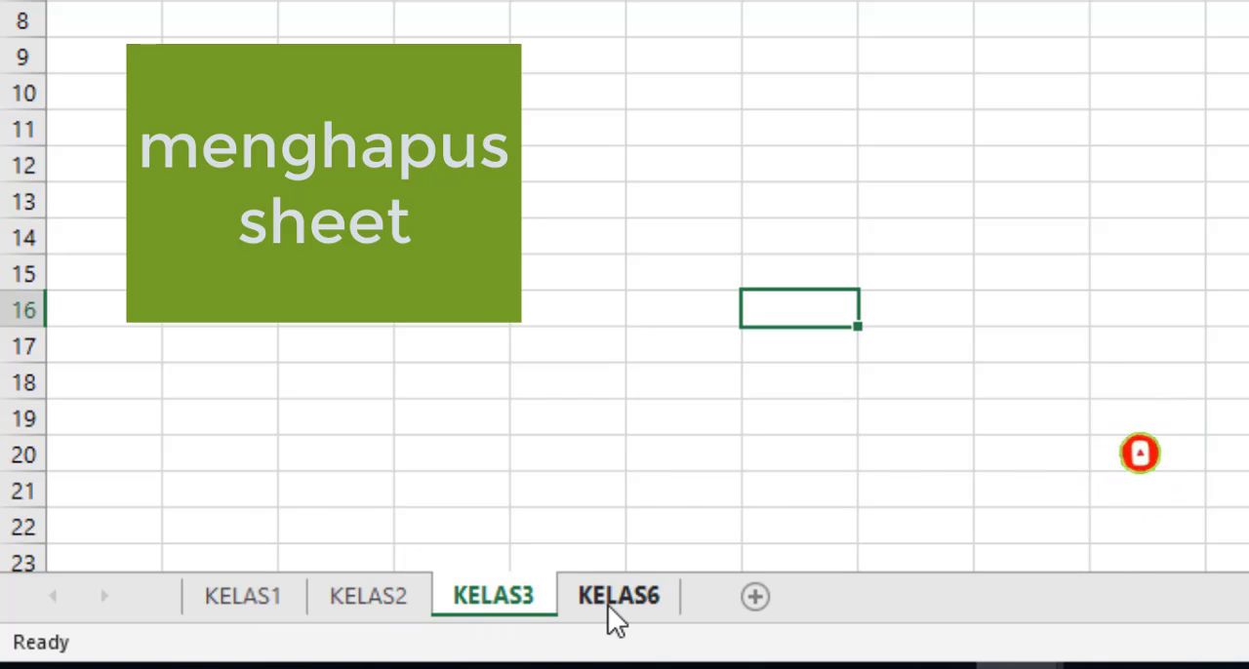
{"action": "left_click", "coordinate": [608, 604]}
{"action": "left_click", "coordinate": [249, 487]}
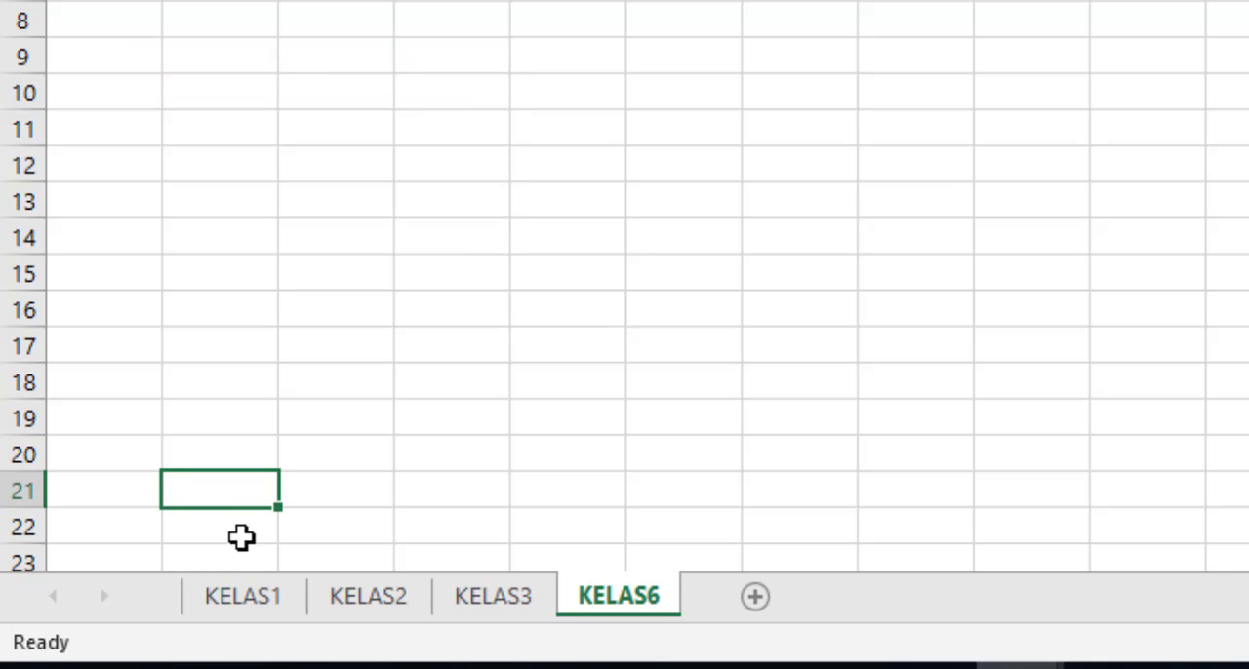
Step: Set the tab color of worksheet KELAS1 to the standard yellow
{"action": "left_click", "coordinate": [250, 594]}
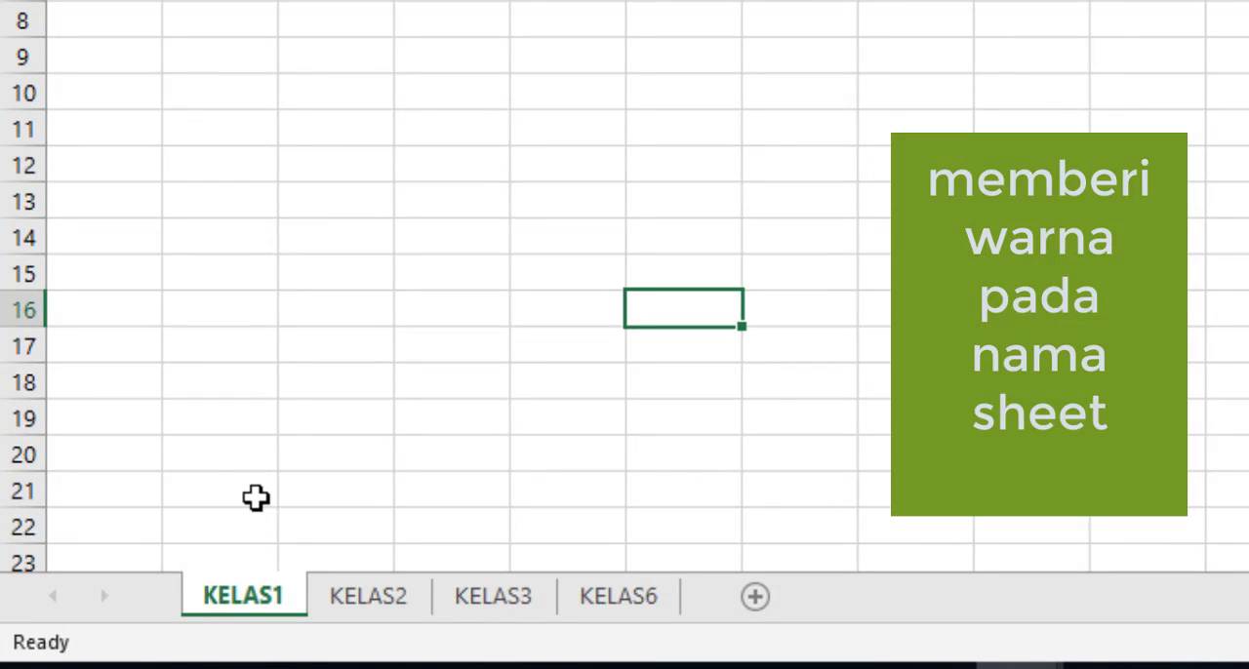
{"action": "right_click", "coordinate": [257, 601]}
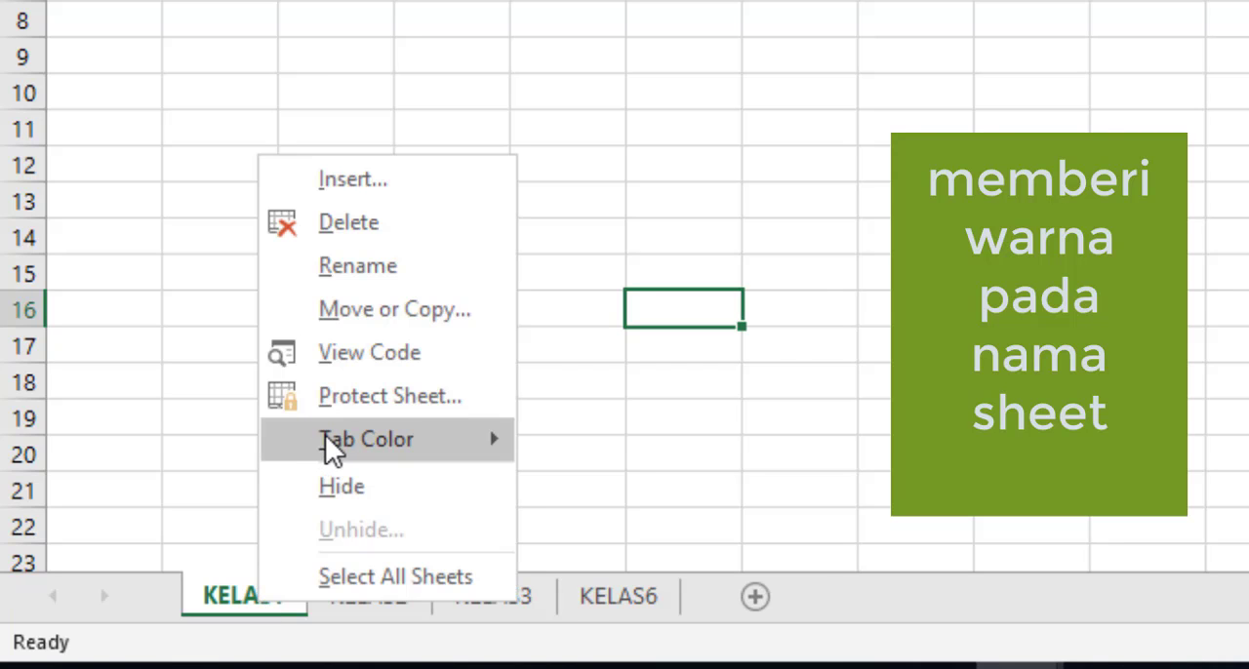
{"action": "mouse_move", "coordinate": [329, 440]}
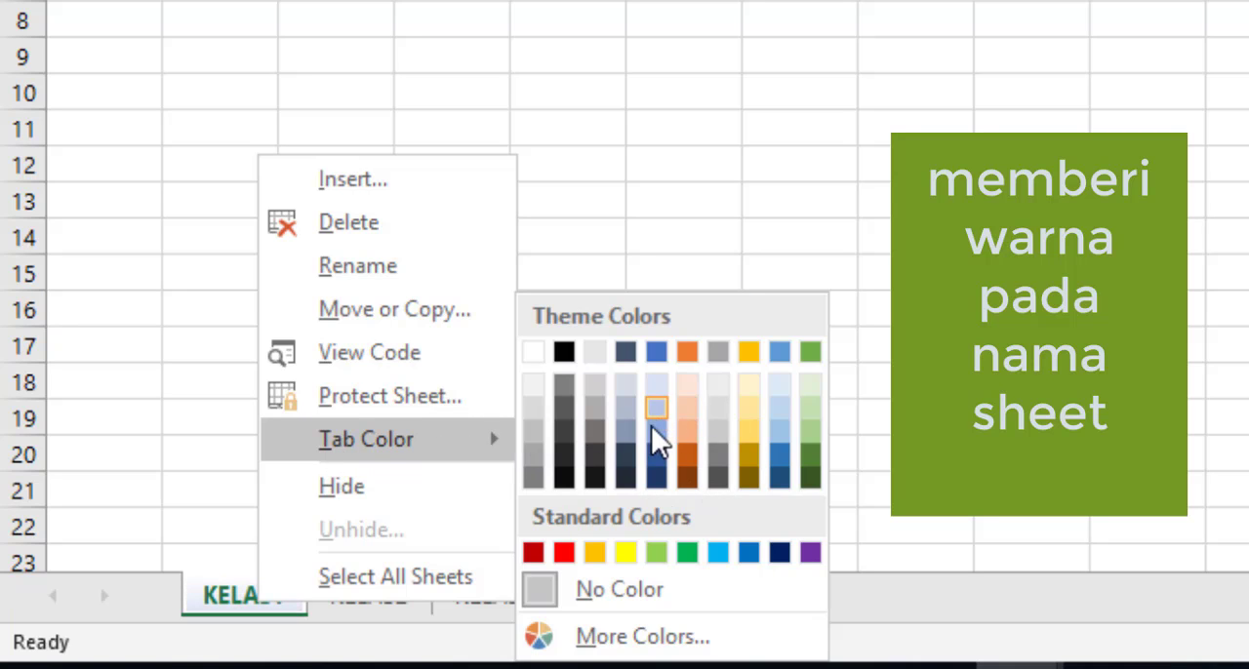
{"action": "left_click", "coordinate": [623, 552]}
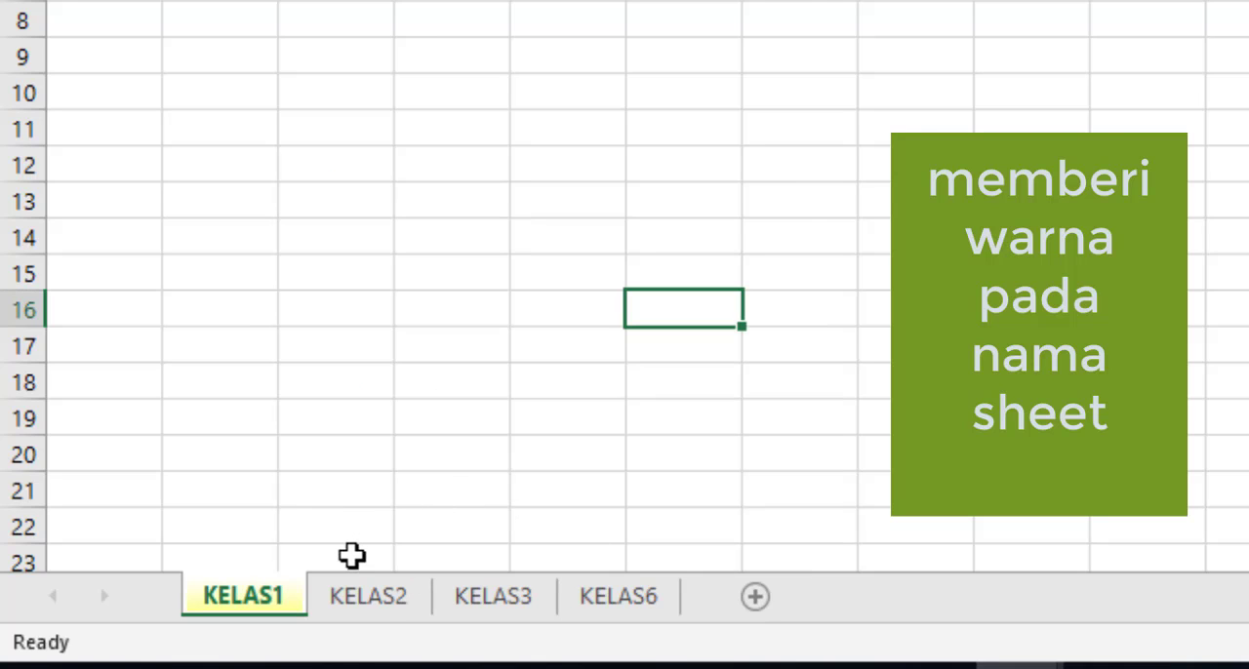
Step: Set the tab color of worksheet KELAS2 to the standard green
{"action": "left_click", "coordinate": [374, 592]}
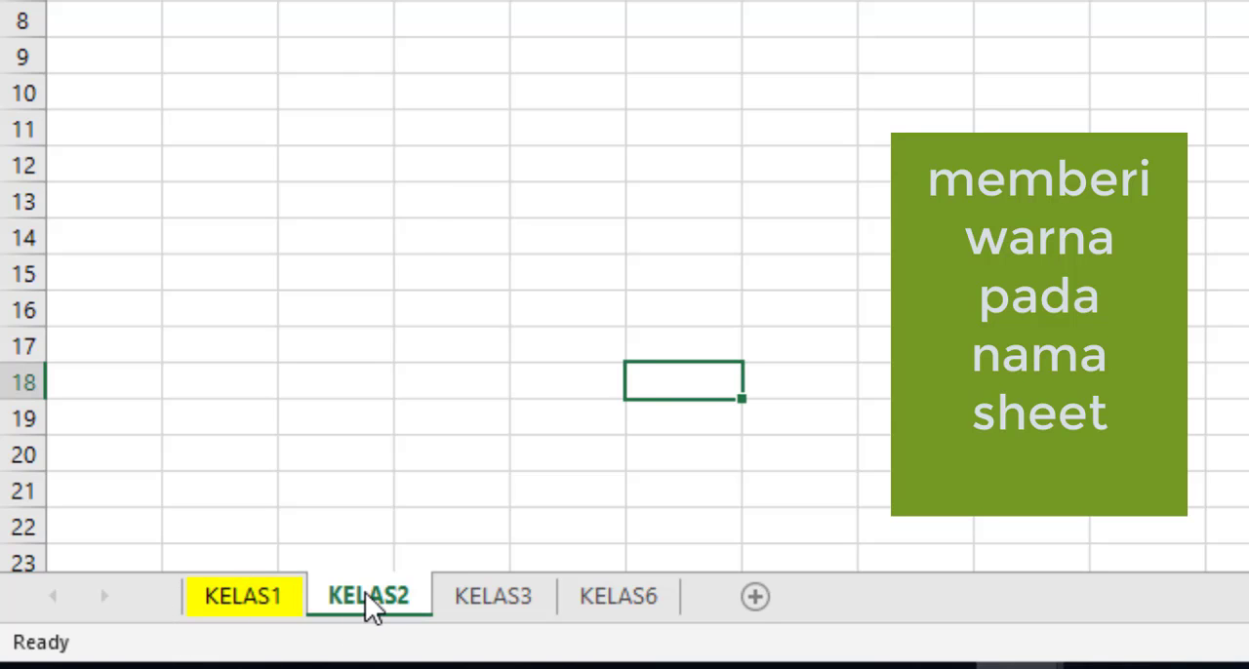
{"action": "right_click", "coordinate": [365, 592]}
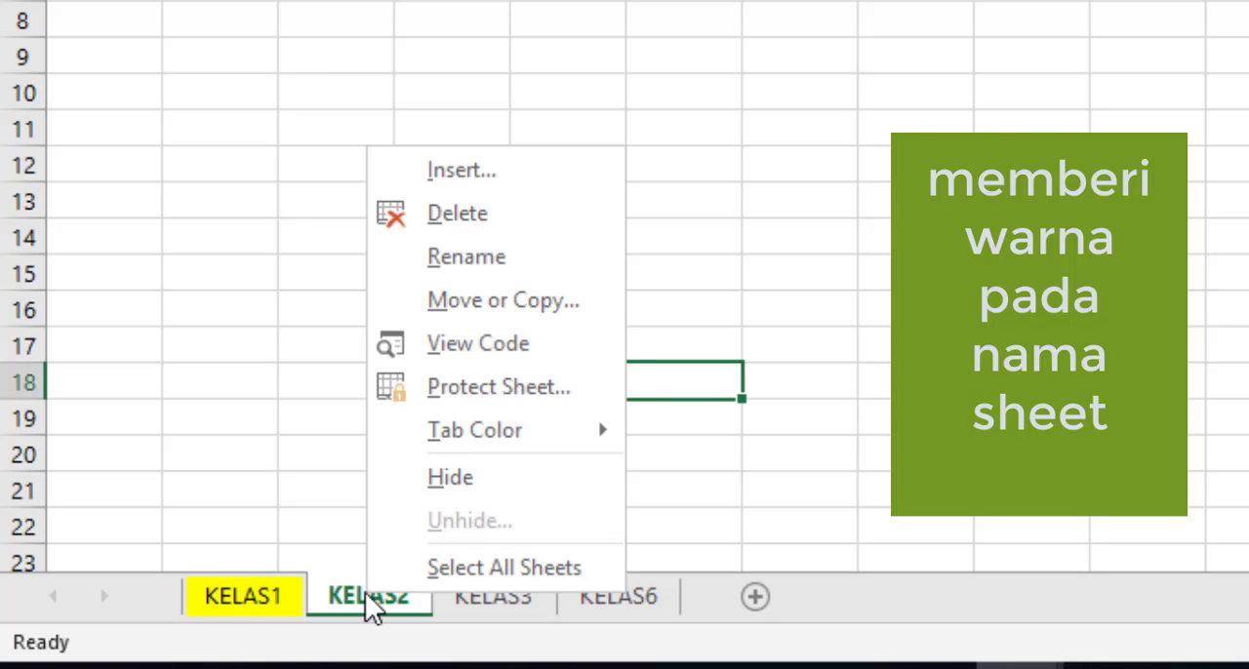
{"action": "mouse_move", "coordinate": [459, 434]}
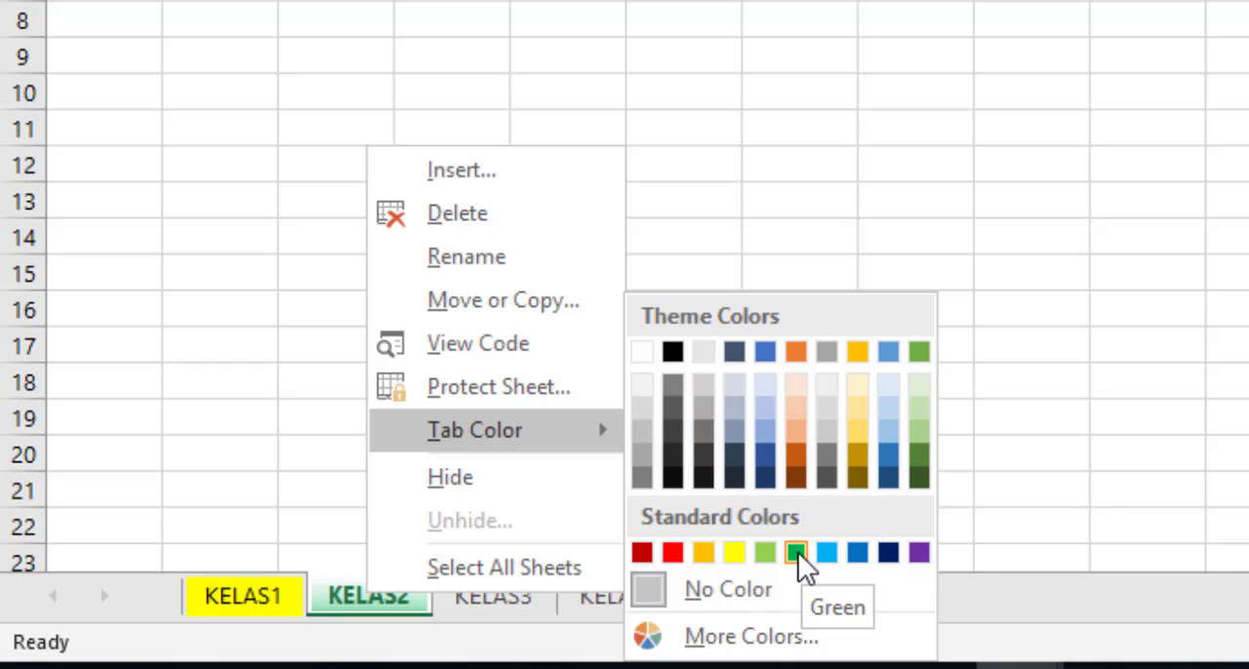
{"action": "left_click", "coordinate": [798, 552]}
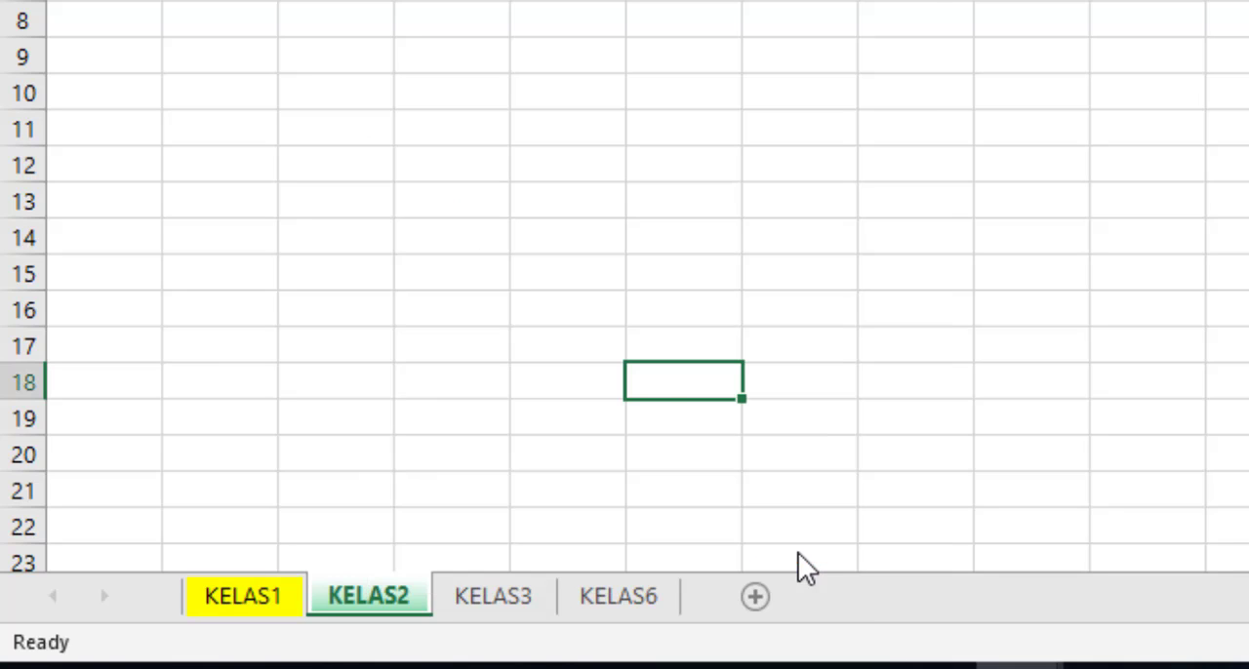
Step: Set the tab color of worksheet KELAS3 to the standard red and switch to worksheet KELAS6
{"action": "left_click", "coordinate": [518, 600]}
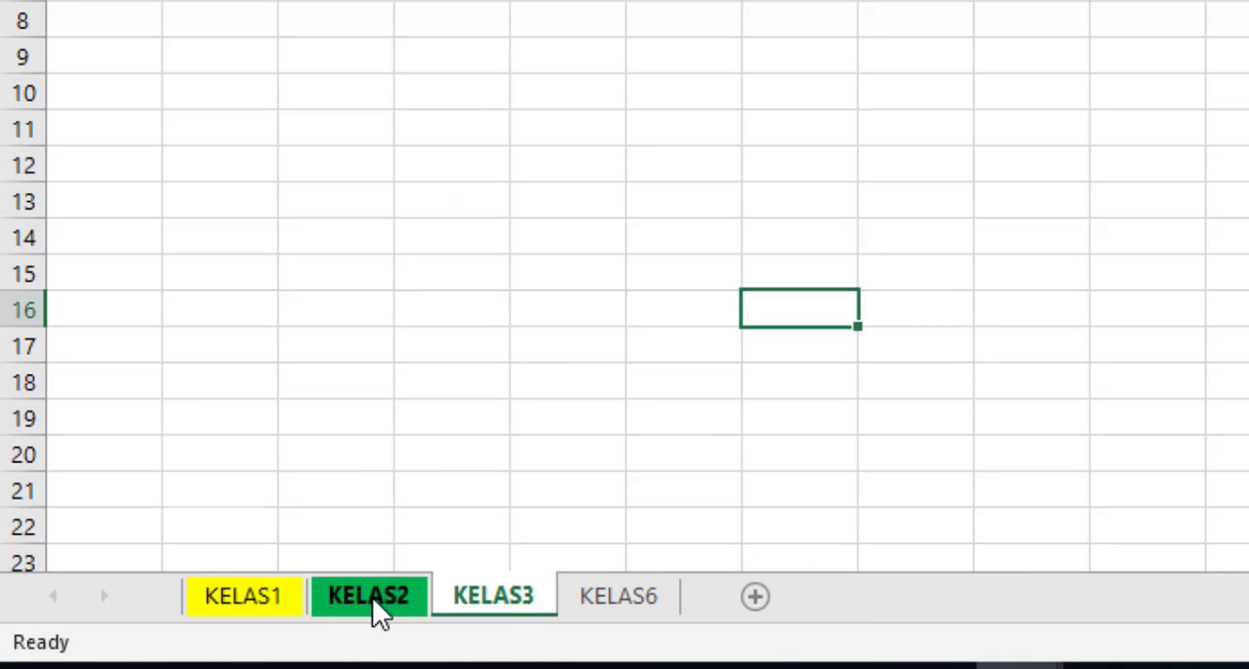
{"action": "right_click", "coordinate": [482, 610]}
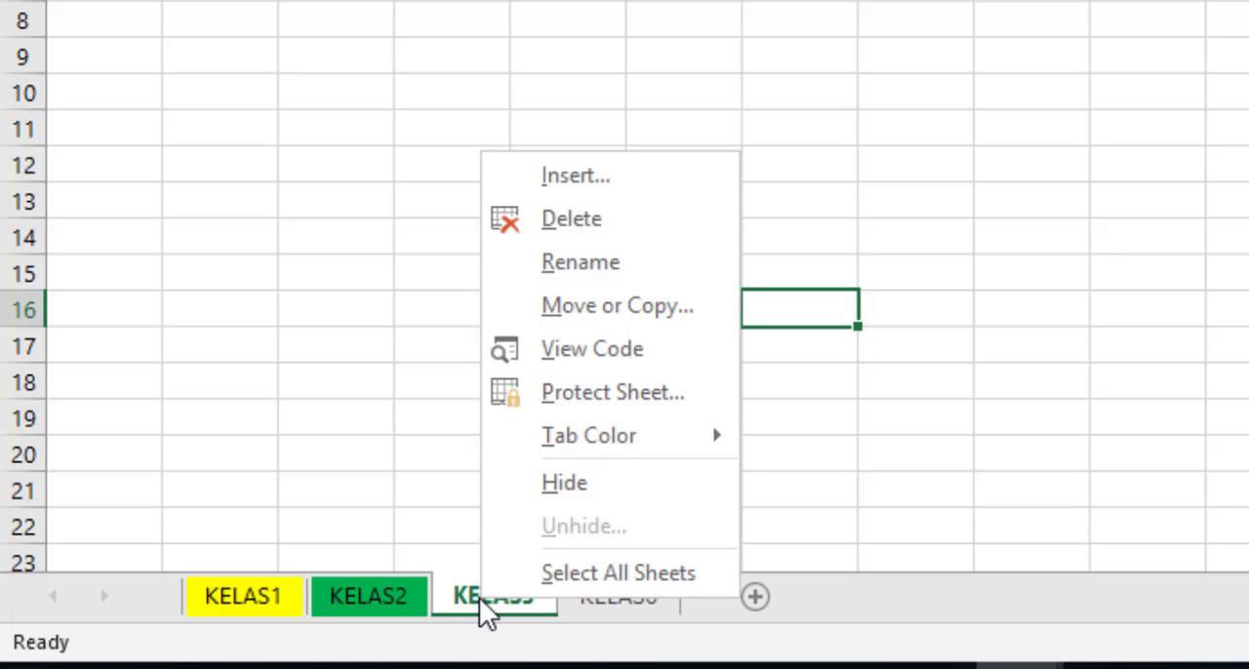
{"action": "mouse_move", "coordinate": [655, 430]}
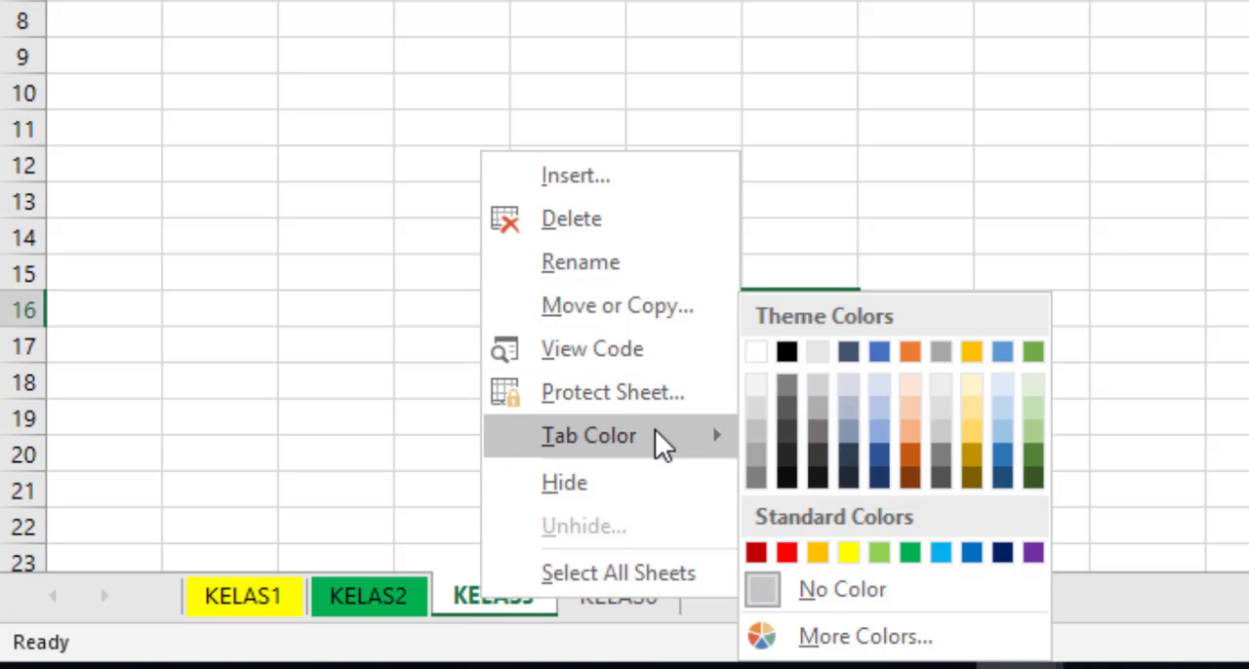
{"action": "left_click", "coordinate": [788, 553]}
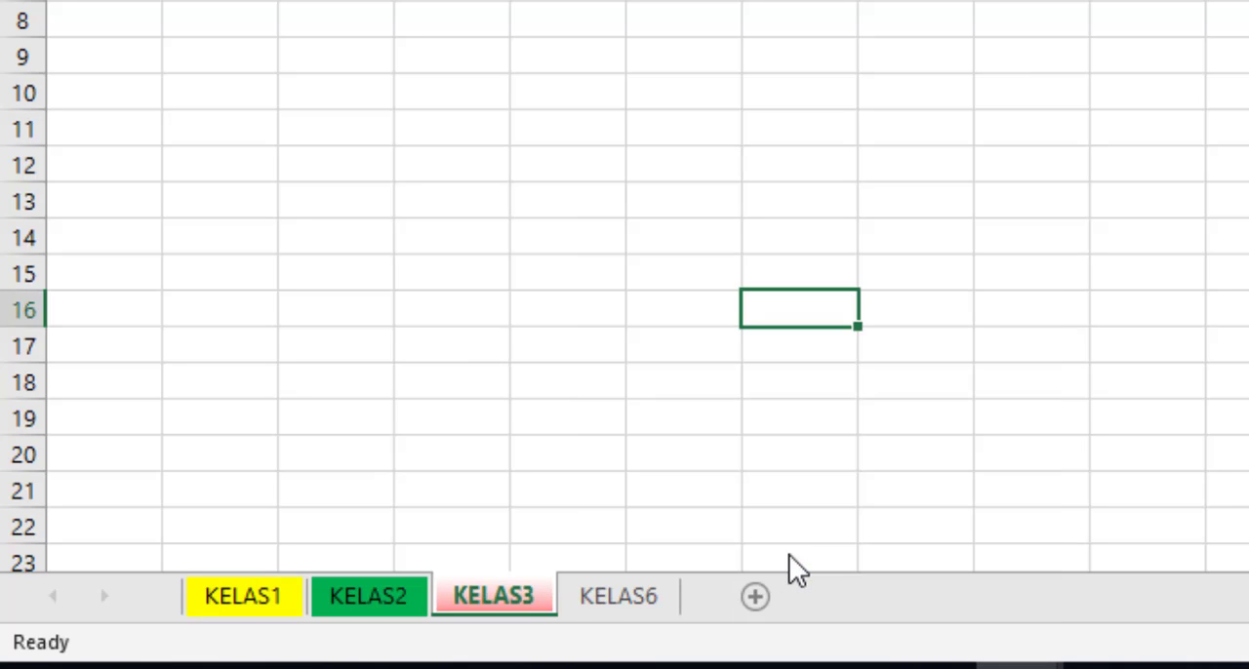
{"action": "left_click", "coordinate": [740, 490]}
{"action": "left_click", "coordinate": [625, 602]}
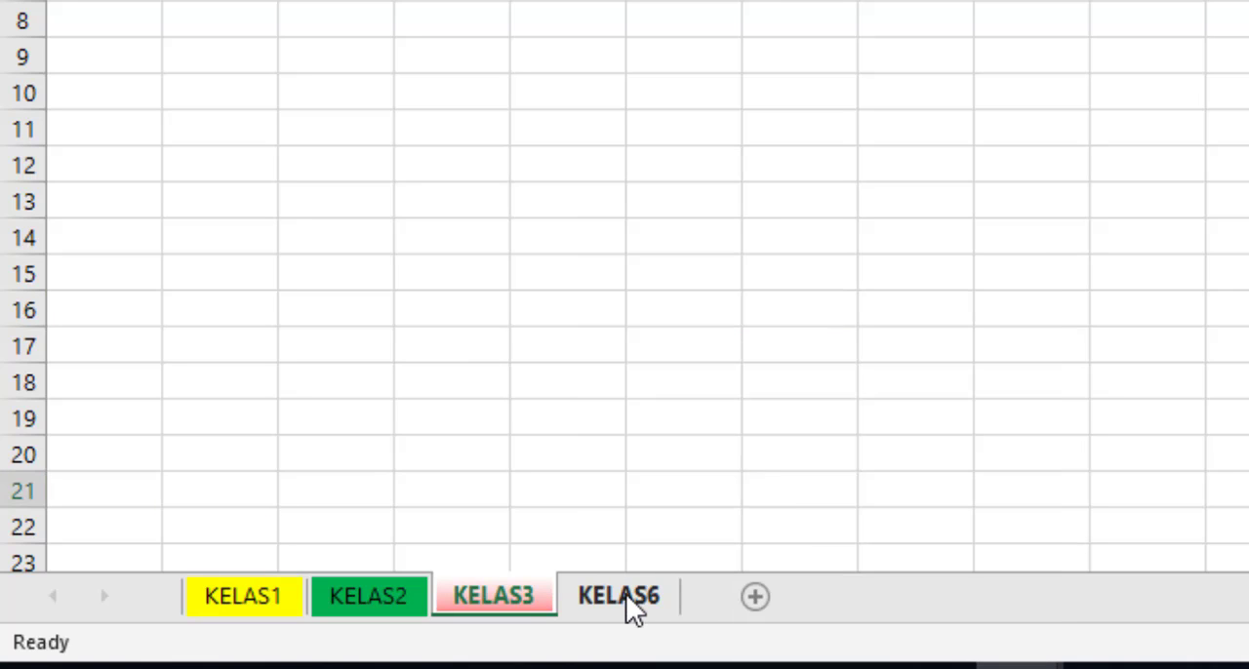
{"action": "left_click", "coordinate": [594, 429]}
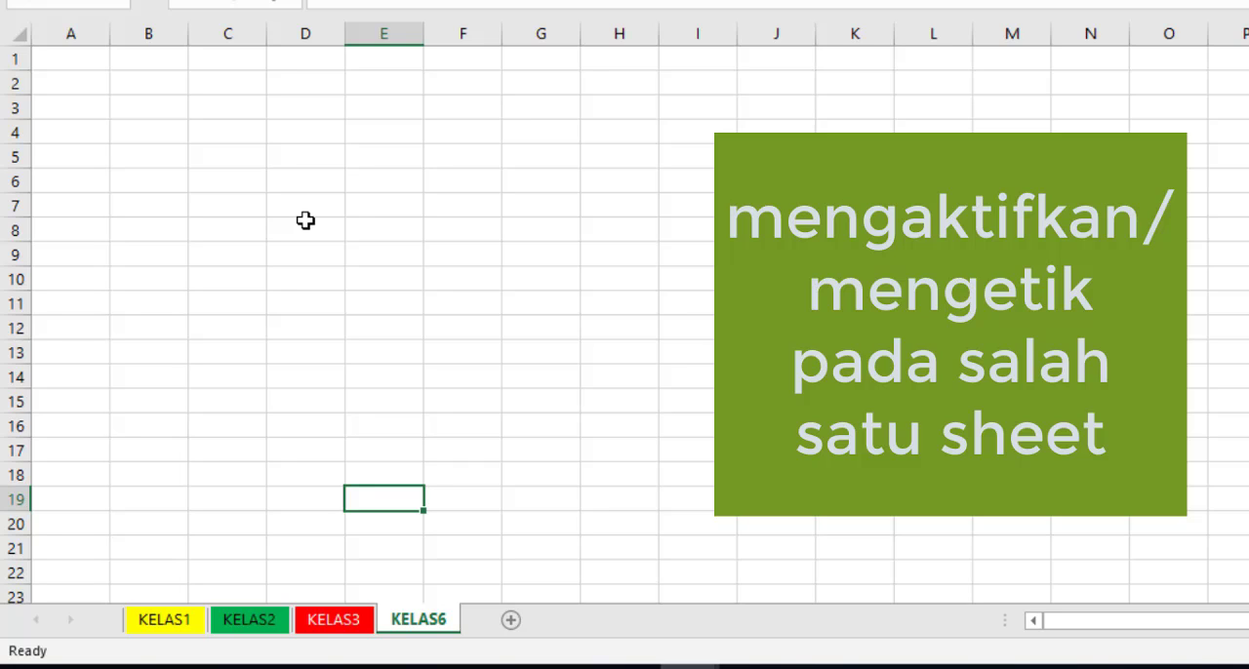
{"action": "left_click", "coordinate": [219, 401]}
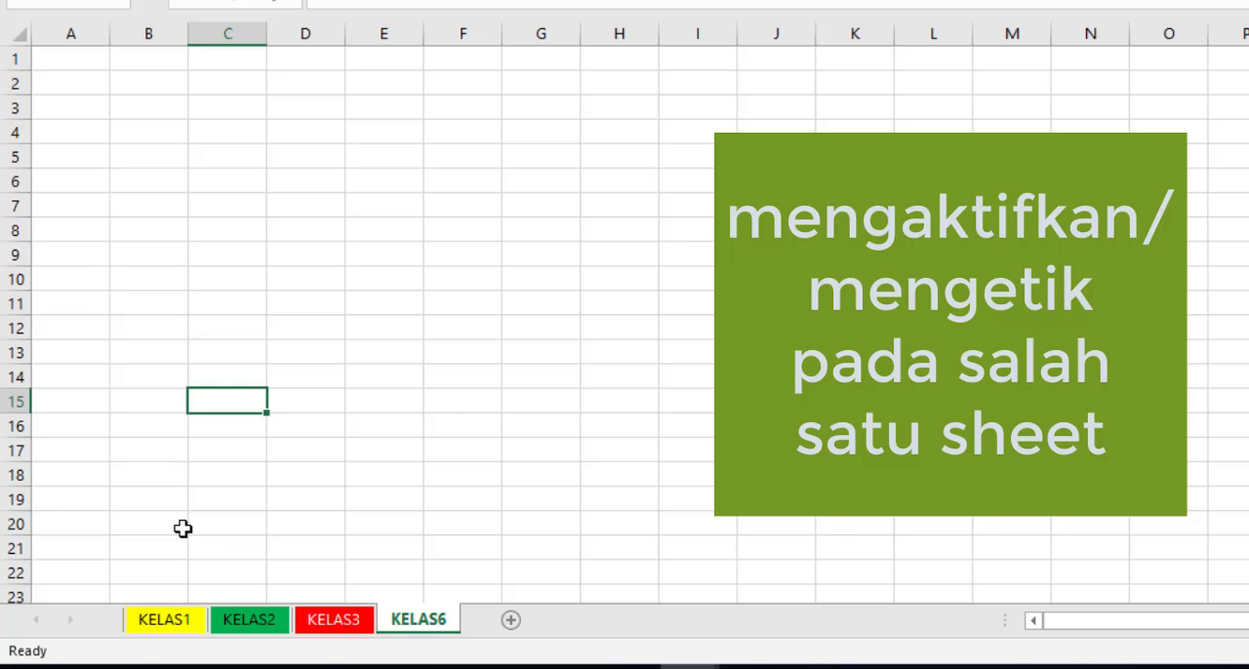
Step: Enter the title "DAFTAR HADIR SISWA KELAS 1" in cell C4 of worksheet KELAS1
{"action": "left_click", "coordinate": [163, 619], "text": "ctrl"}
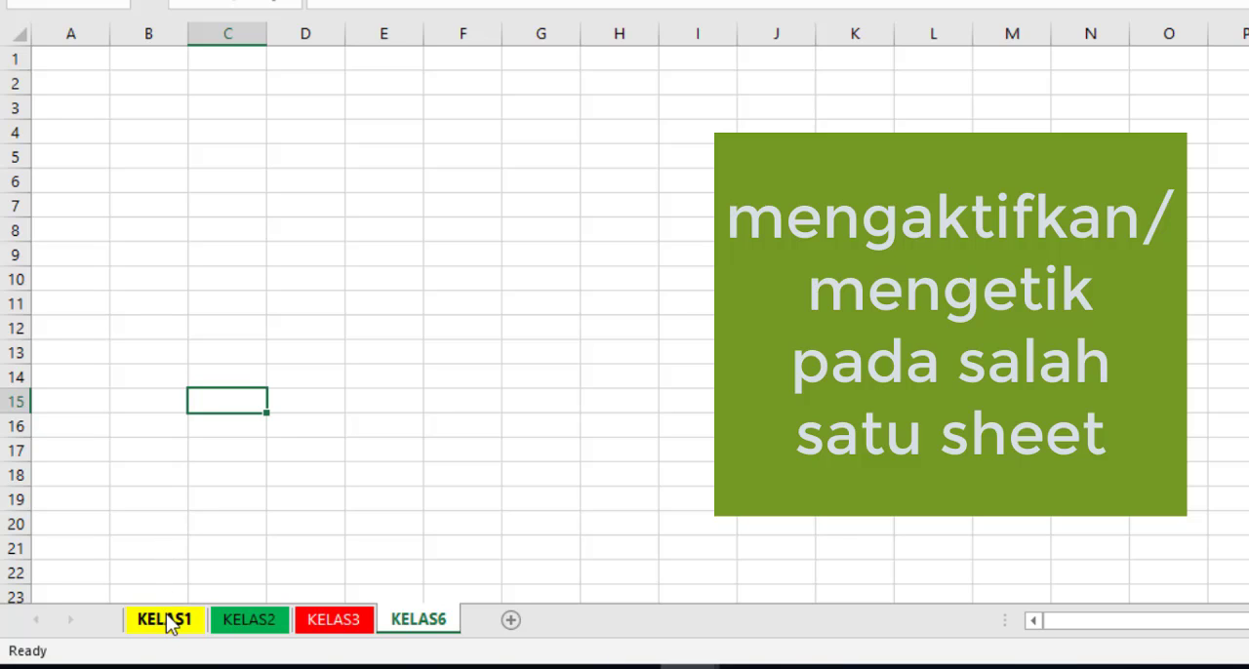
{"action": "left_click", "coordinate": [166, 621]}
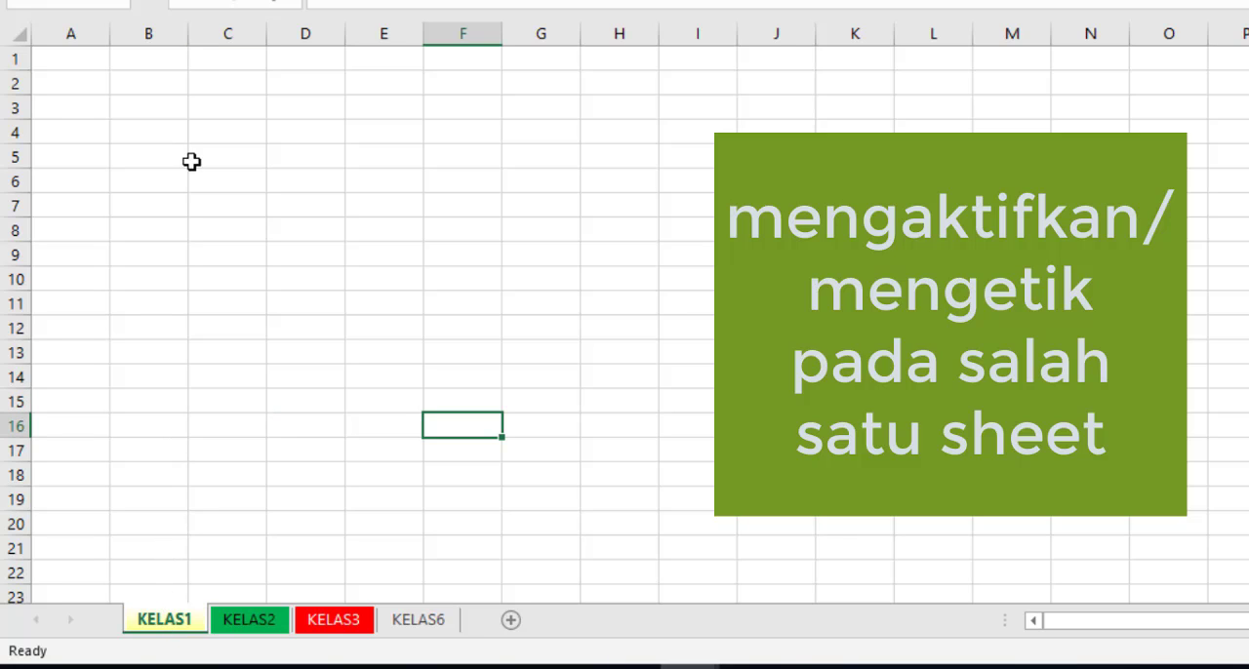
{"action": "left_click", "coordinate": [197, 131]}
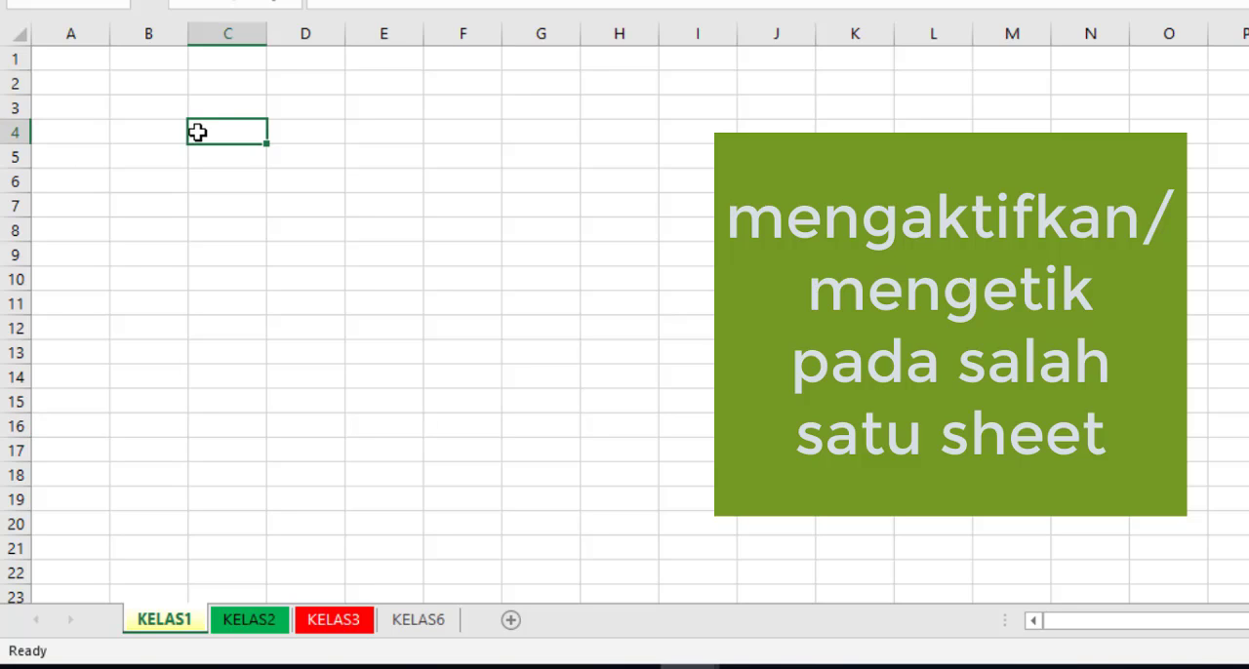
{"action": "type", "text": "na"}
{"action": "type", "text": "AR"}
{"action": "key", "text": "BackSpace"}
{"action": "type", "text": "FTAR "}
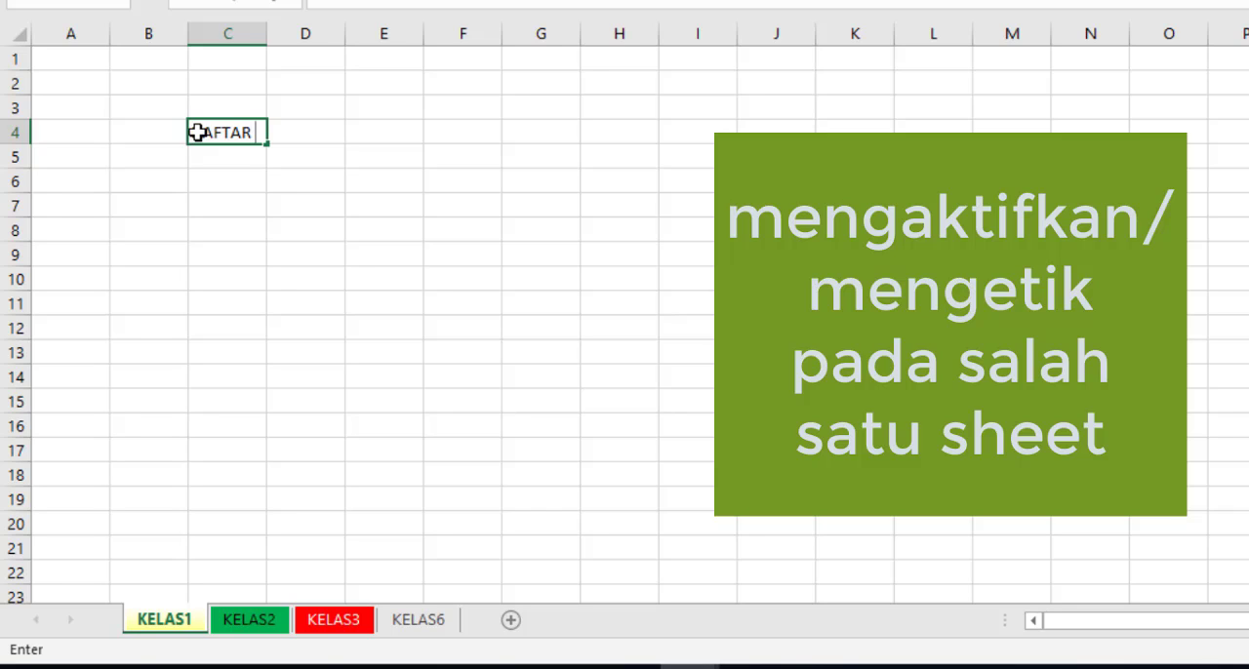
{"action": "type", "text": "HADIR SISWA"}
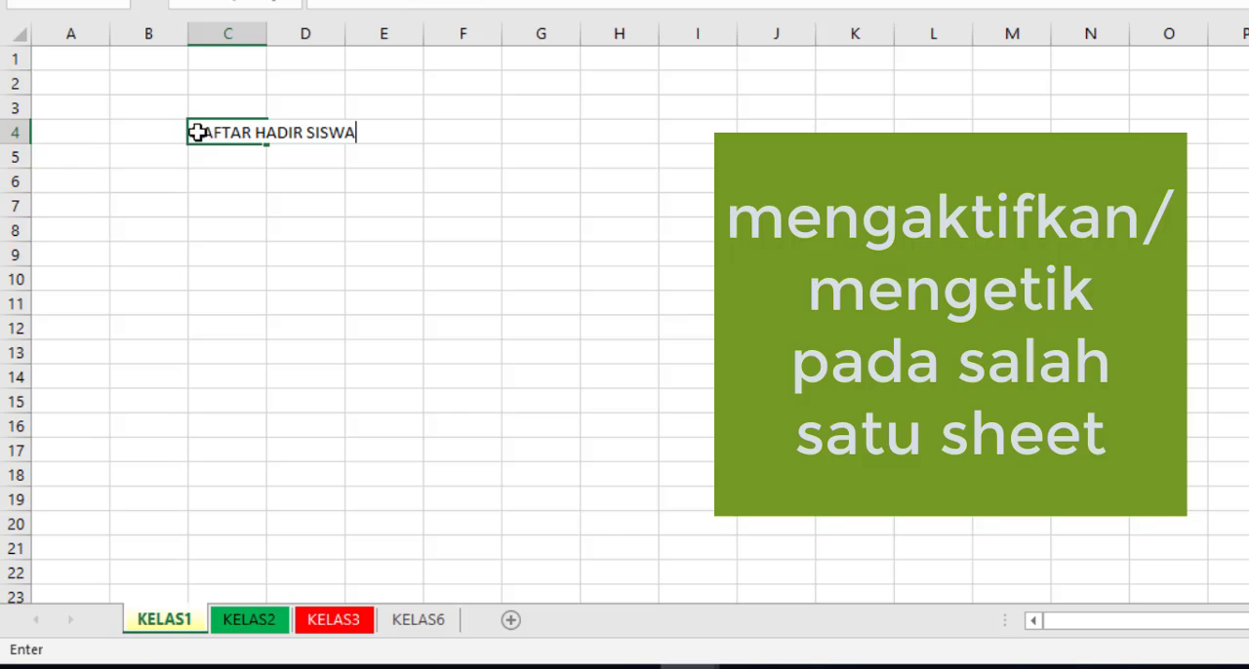
{"action": "type", "text": " KELAS 1"}
{"action": "key", "text": "Return"}
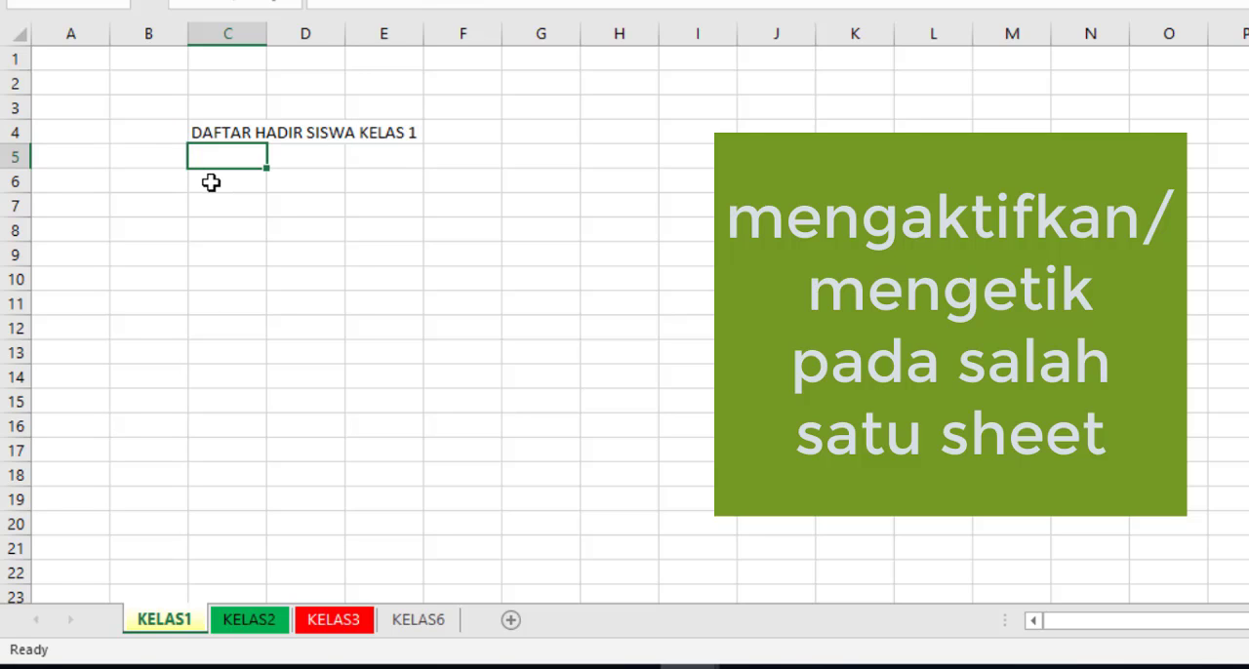
Step: Apply all borders to the range C6:E14 to form a table grid below the title
{"action": "left_click_drag", "start_coordinate": [209, 182], "coordinate": [404, 366]}
{"action": "left_click", "coordinate": [332, 2]}
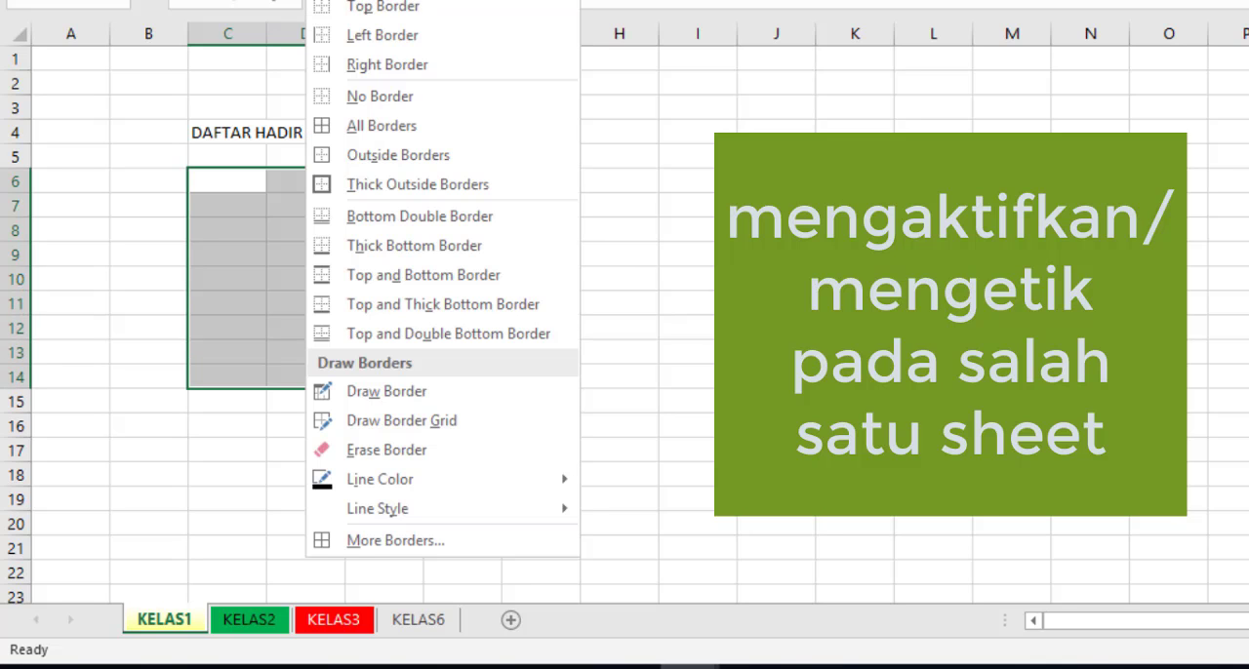
{"action": "left_click", "coordinate": [332, 128]}
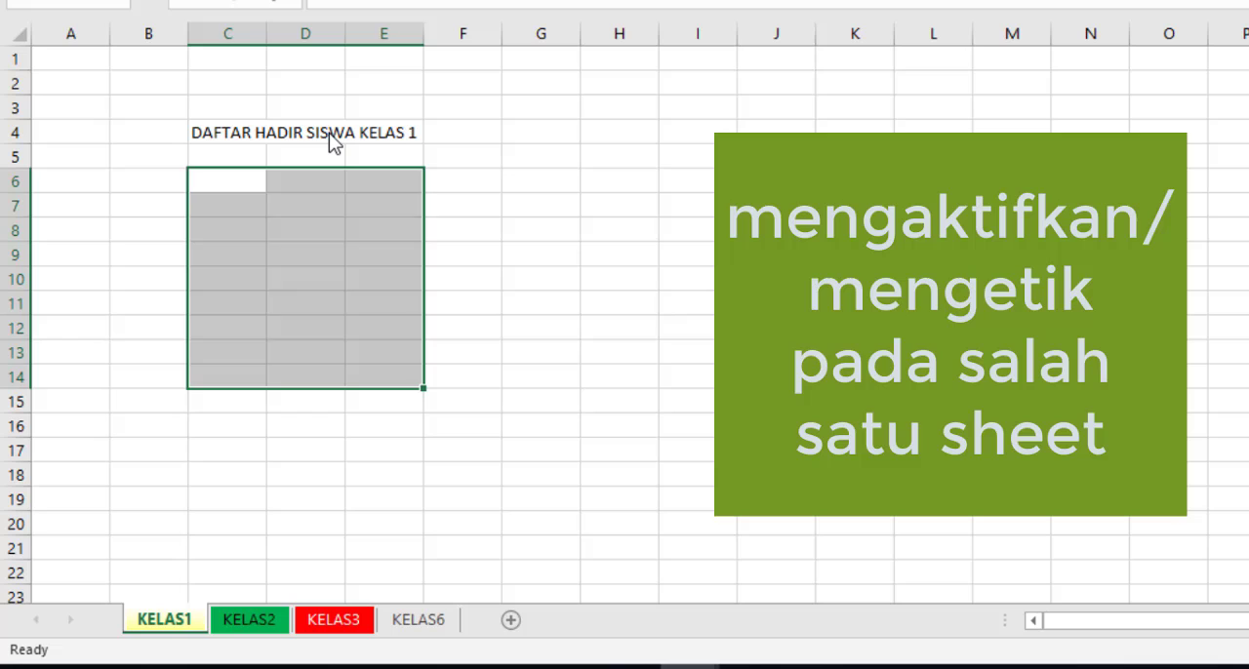
Step: Enter the table headings "No" in cell C6 and "Nama Siswa" in cell D6
{"action": "left_click", "coordinate": [228, 184]}
{"action": "type", "text": "N"}
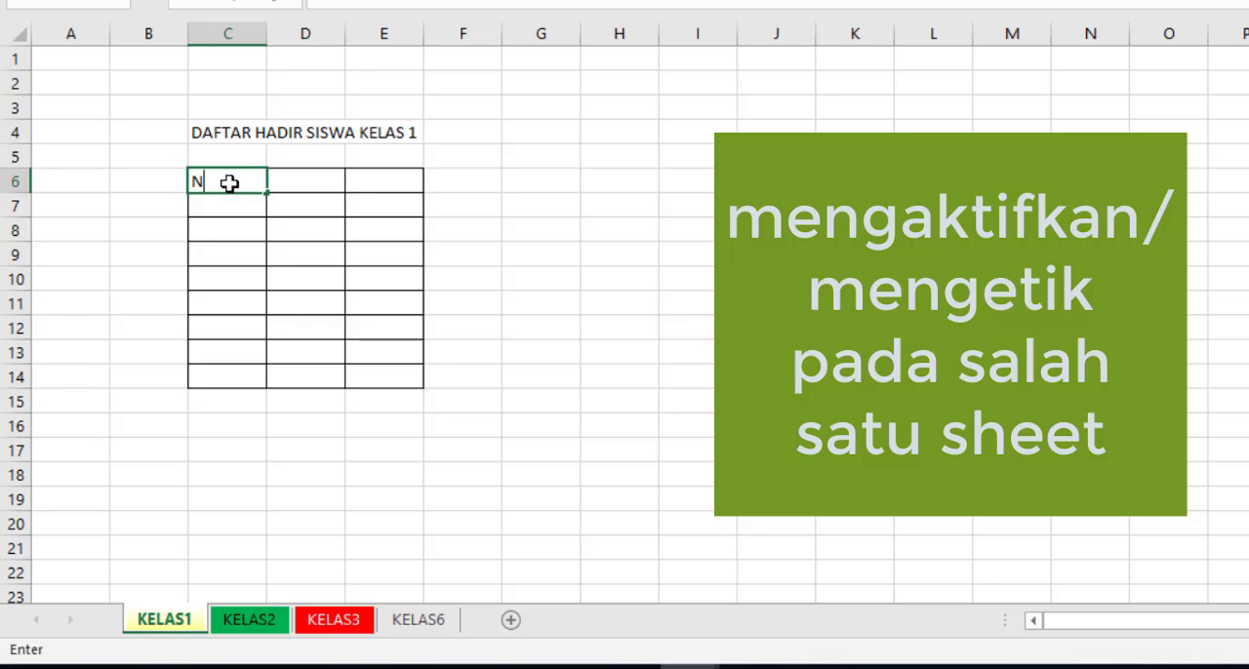
{"action": "type", "text": "o"}
{"action": "key", "text": "Tab"}
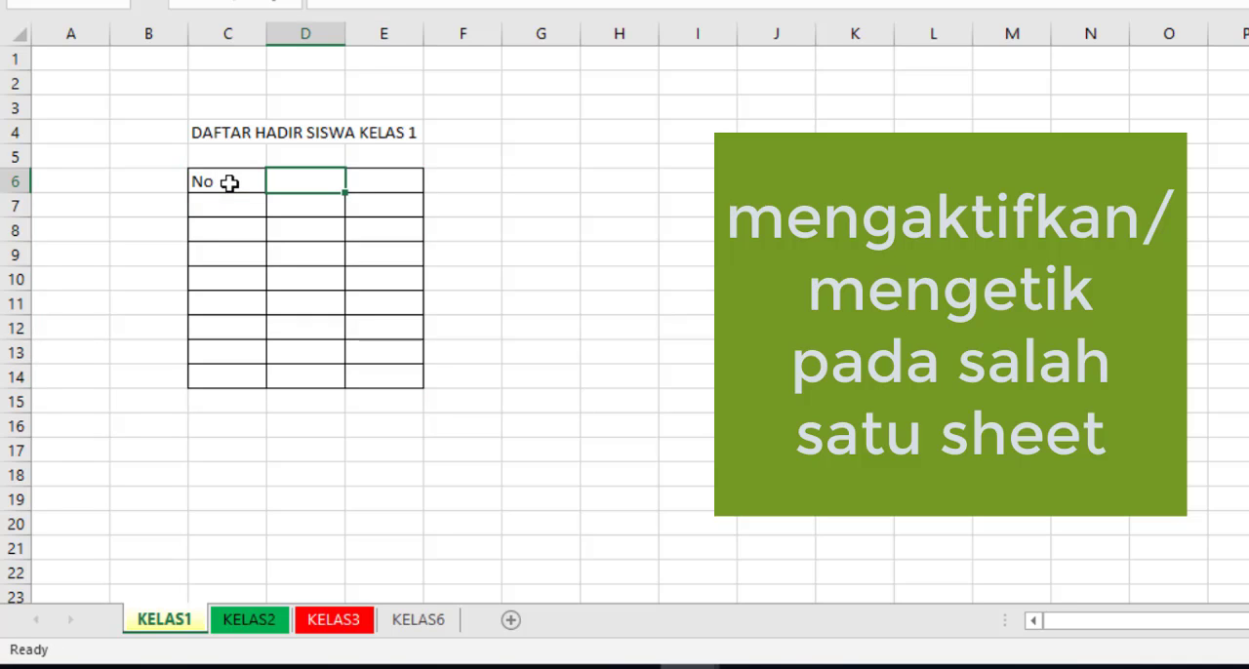
{"action": "type", "text": "Nama Siswa"}
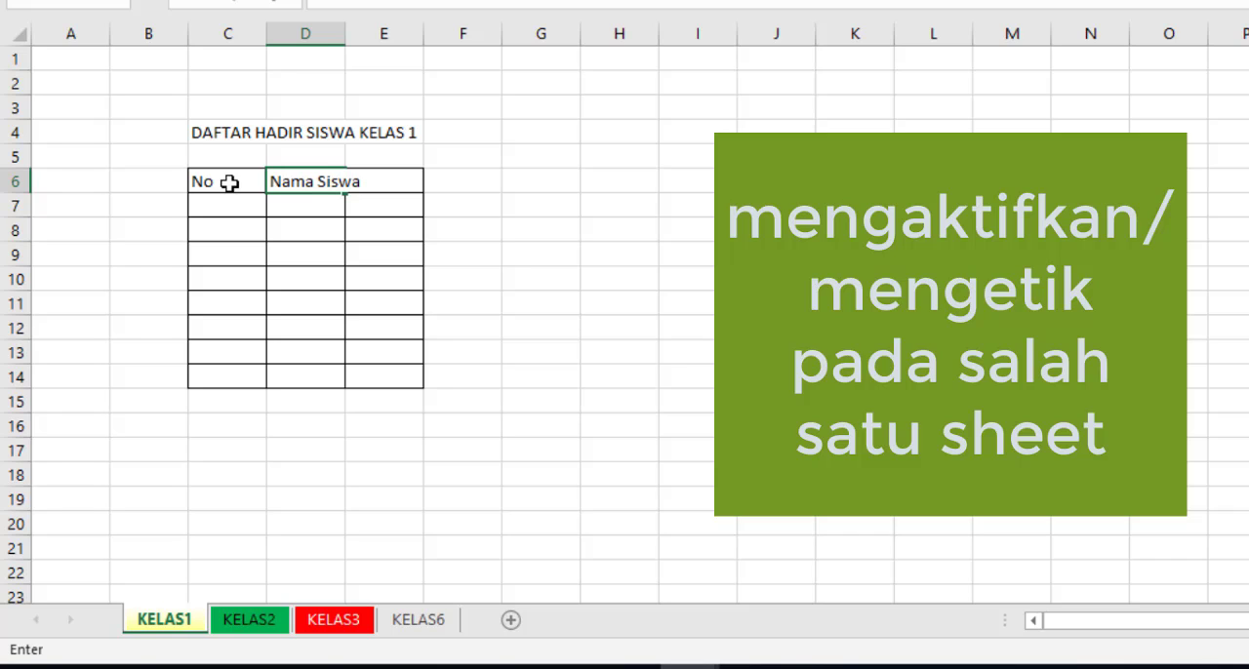
{"action": "key", "text": "Tab"}
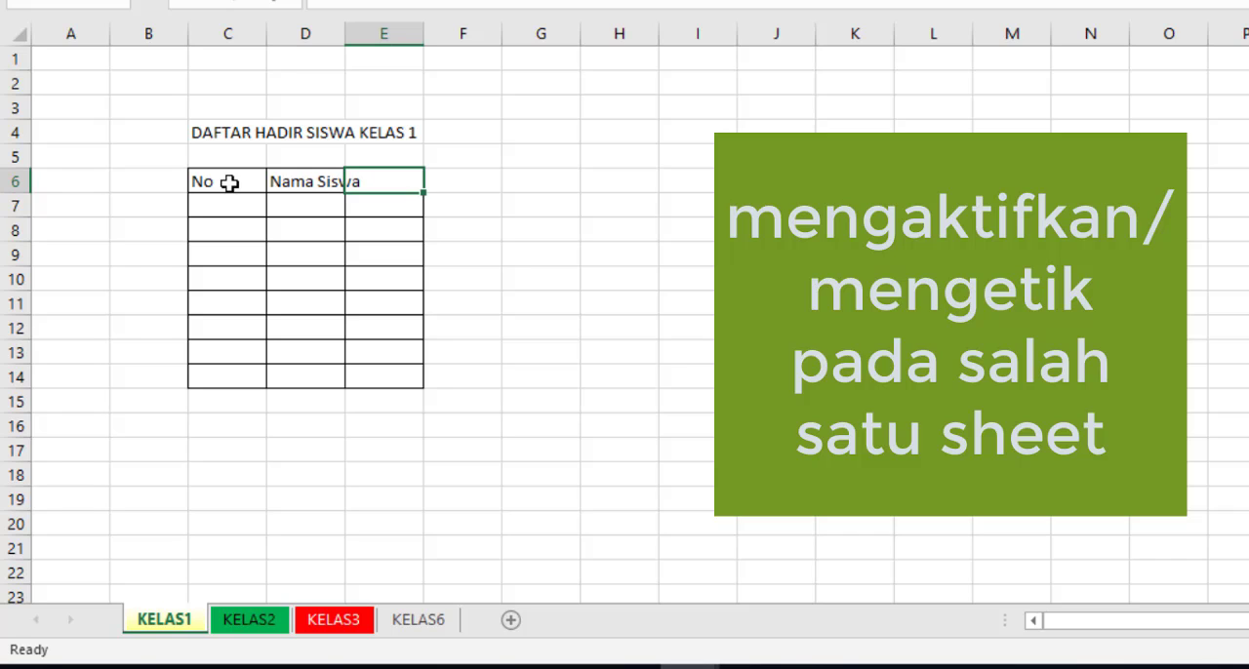
Step: Widen column D to about three times its width to fit the student name heading
{"action": "left_click_drag", "start_coordinate": [348, 33], "coordinate": [503, 39]}
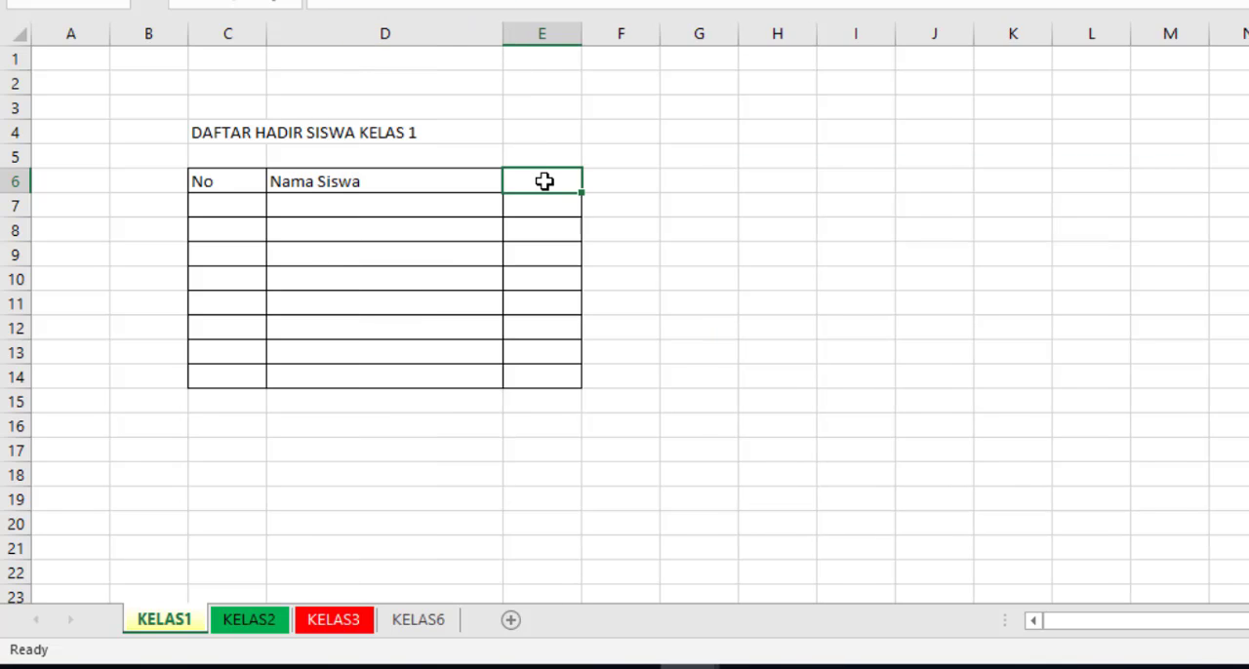
{"action": "left_click", "coordinate": [644, 187]}
{"action": "left_click", "coordinate": [666, 289]}
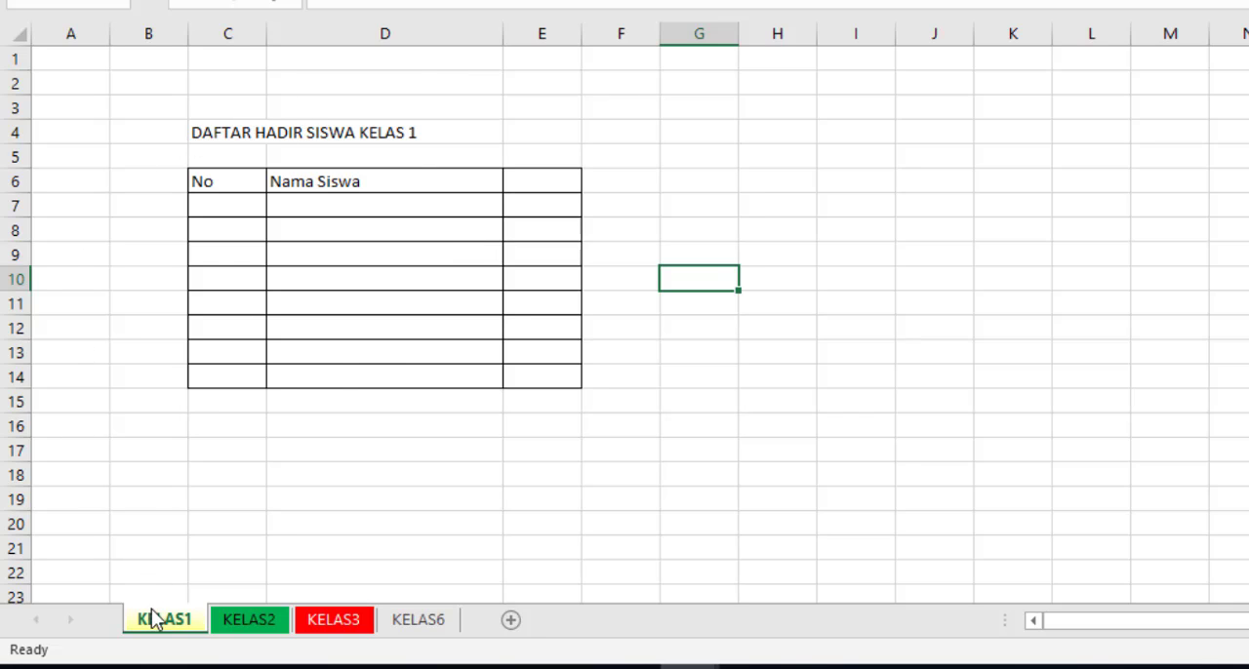
Step: Check worksheets KELAS2 and KELAS3 for the attendance table and return to worksheet KELAS1
{"action": "left_click", "coordinate": [263, 621]}
{"action": "left_click", "coordinate": [337, 627]}
{"action": "left_click", "coordinate": [395, 628]}
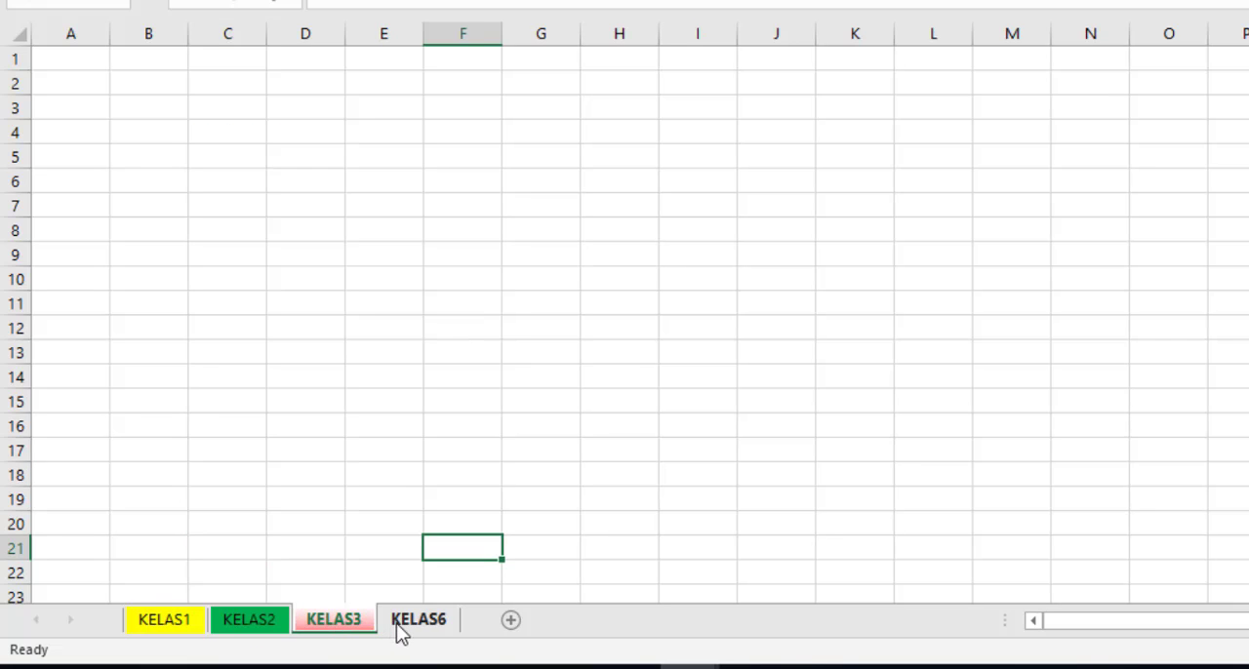
{"action": "left_click", "coordinate": [153, 627]}
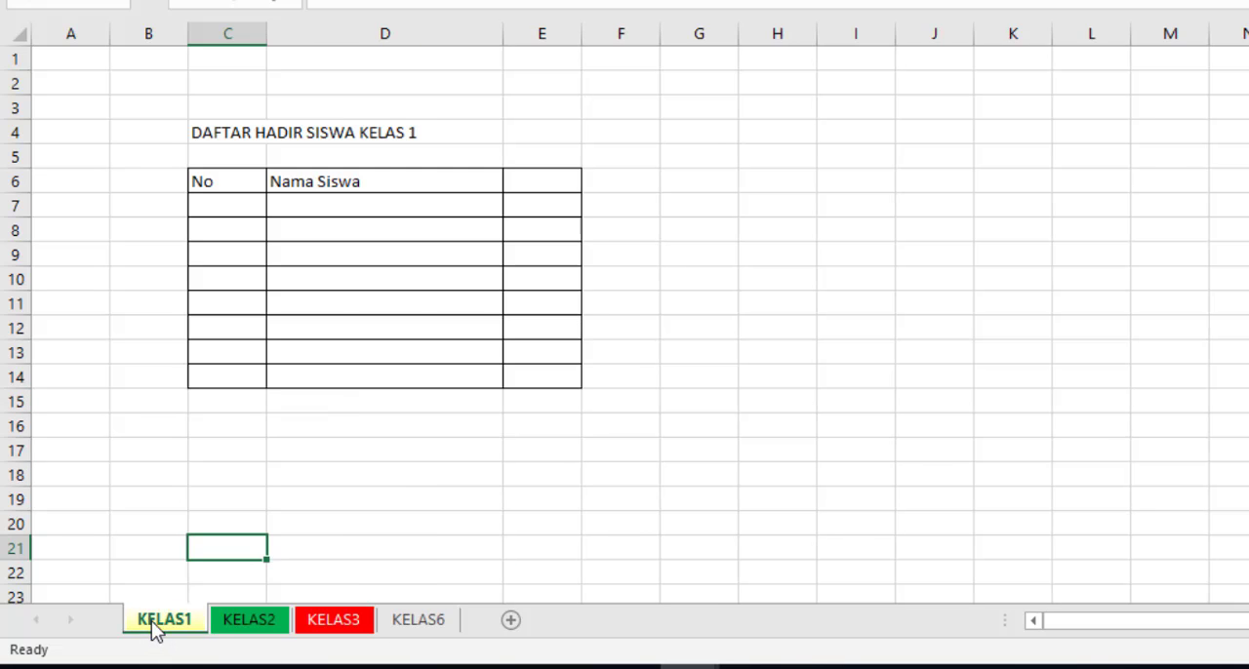
{"action": "left_click", "coordinate": [385, 533]}
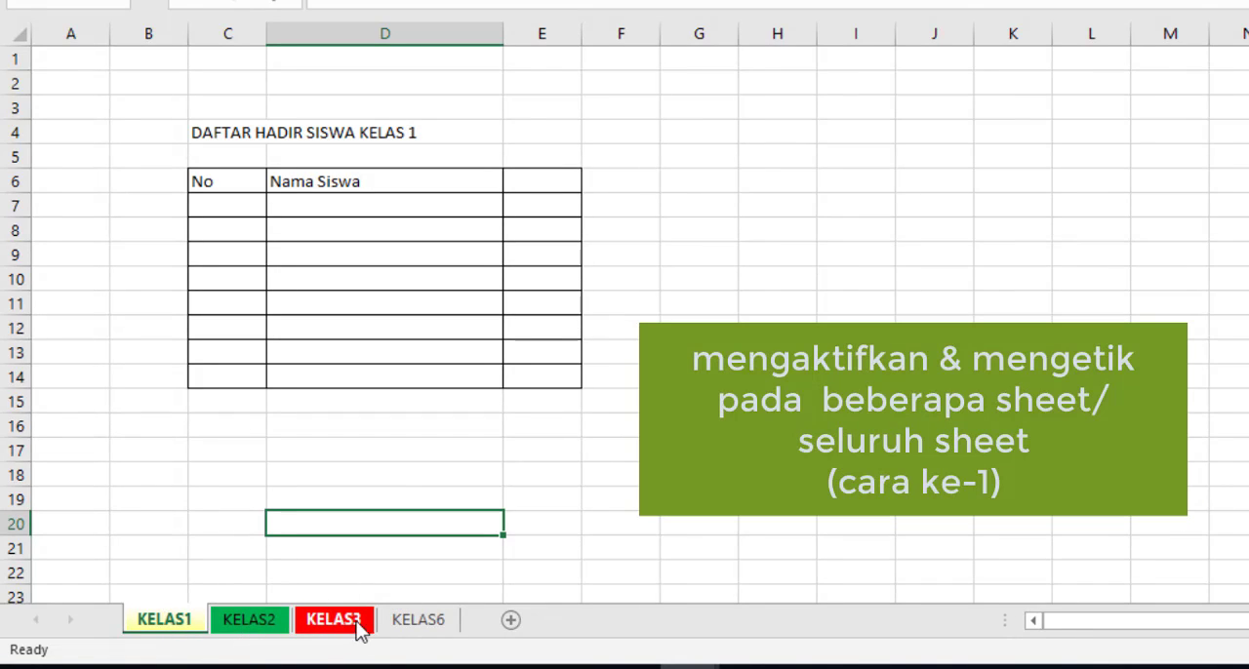
Step: Group the worksheets KELAS1, KELAS2, KELAS3 and KELAS6 so that they are edited together
{"action": "left_click", "coordinate": [421, 624], "text": "ctrl"}
{"action": "left_click", "coordinate": [777, 475]}
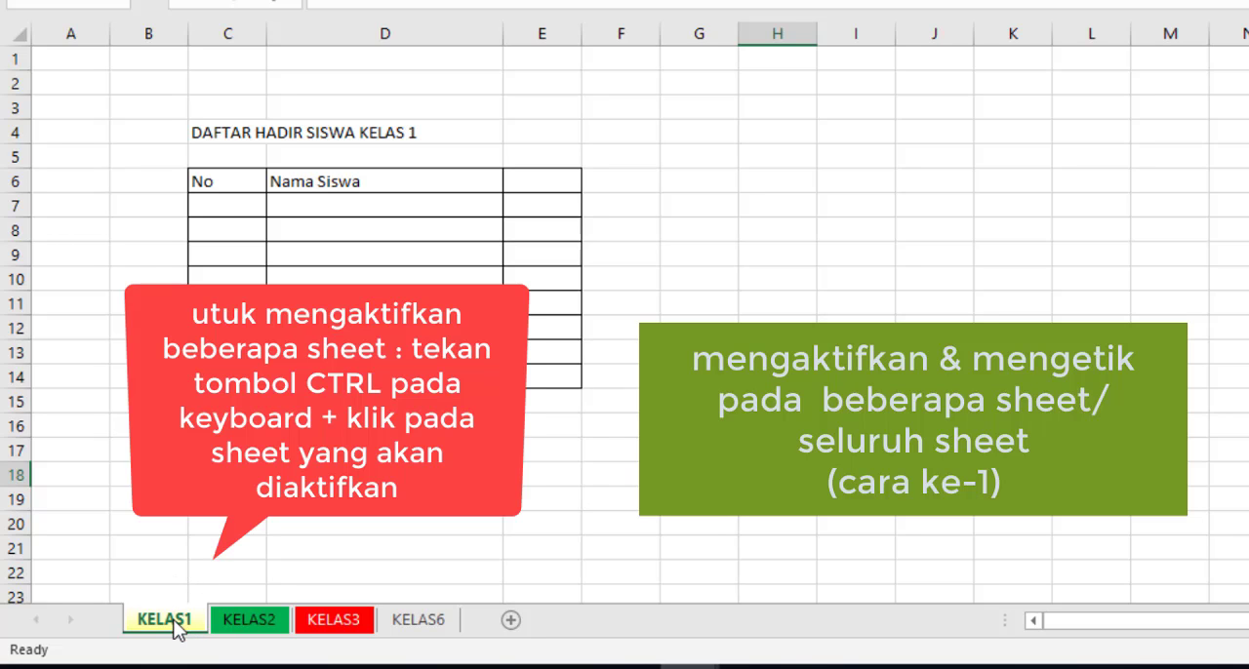
{"action": "left_click", "coordinate": [371, 500]}
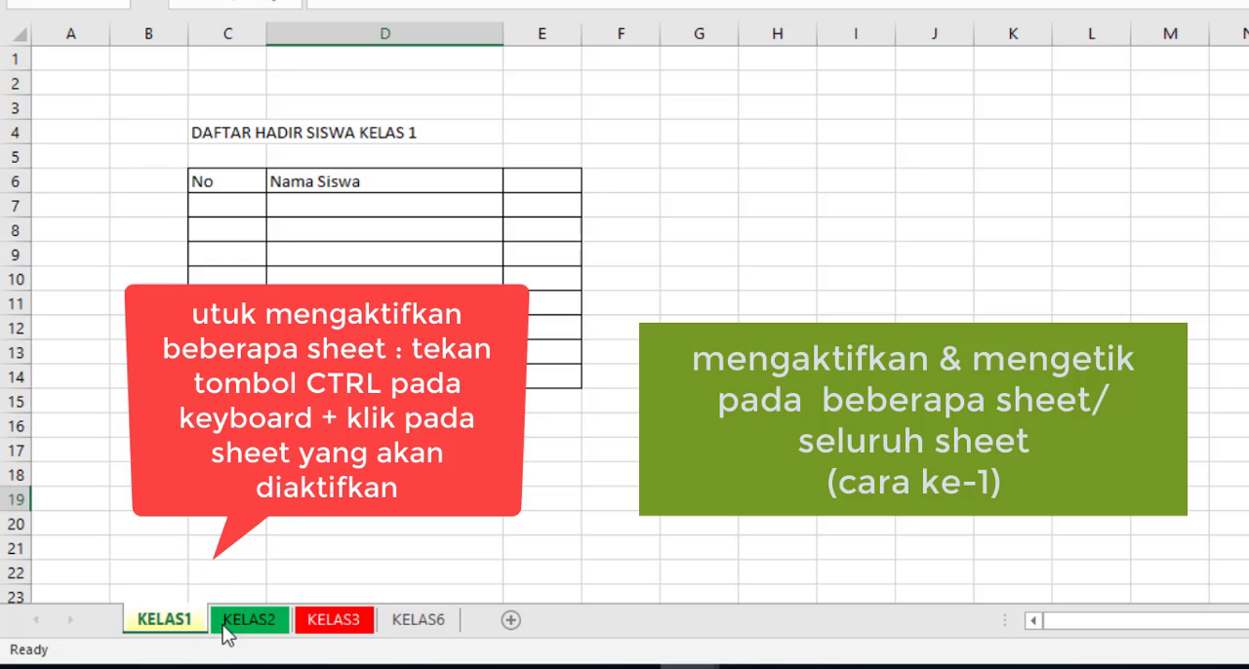
{"action": "left_click", "coordinate": [254, 624], "text": "ctrl"}
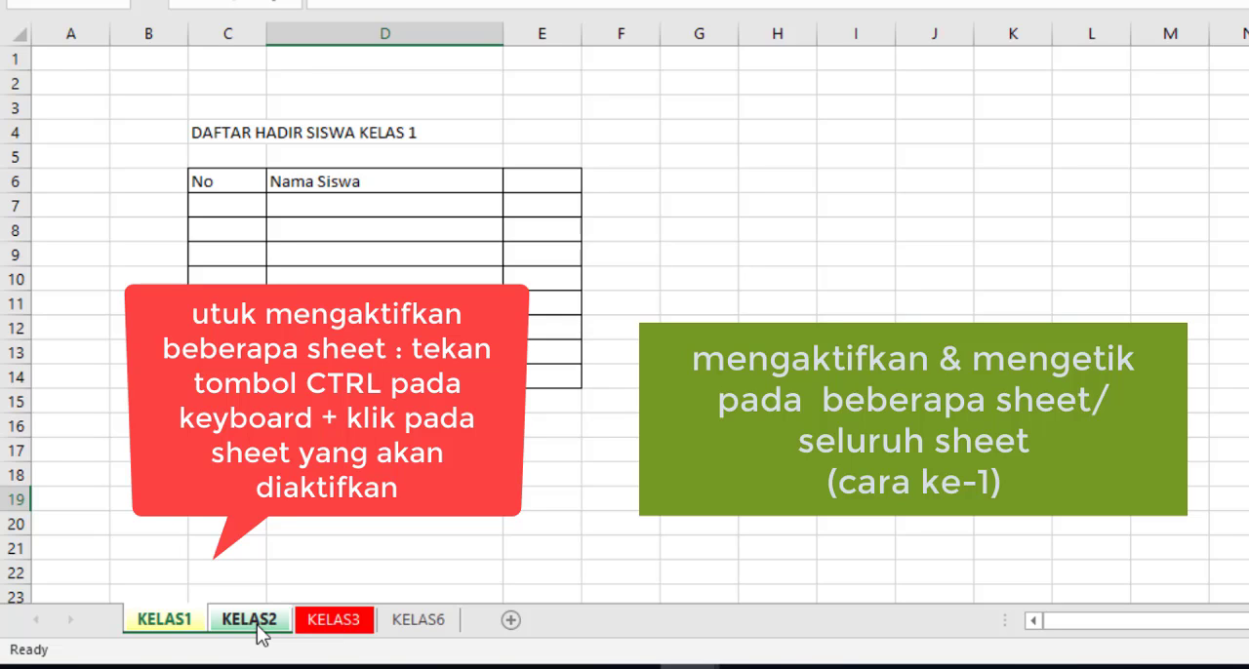
{"action": "left_click", "coordinate": [329, 629], "text": "ctrl"}
{"action": "left_click", "coordinate": [402, 625], "text": "ctrl"}
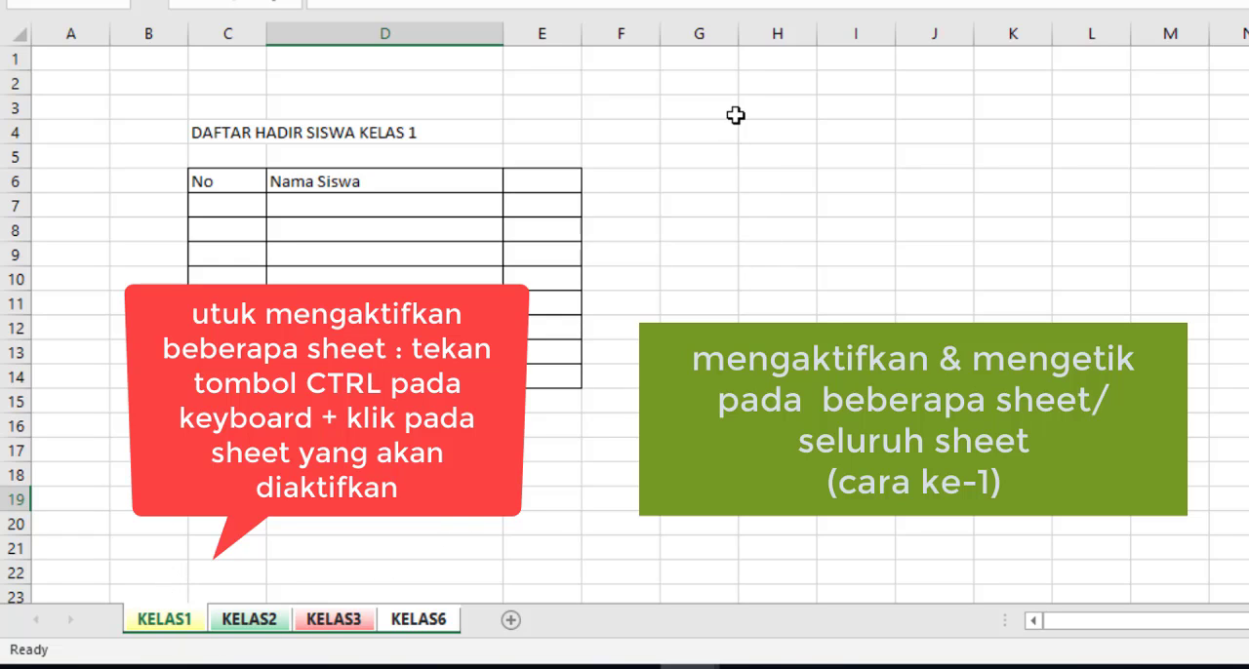
Step: Widen column G and enter "DAFTAR HADIR KEGIATAN EKSTRAKURIKULER" in cell G4 of the grouped worksheets
{"action": "left_click_drag", "start_coordinate": [738, 39], "coordinate": [916, 45]}
{"action": "left_click", "coordinate": [783, 132]}
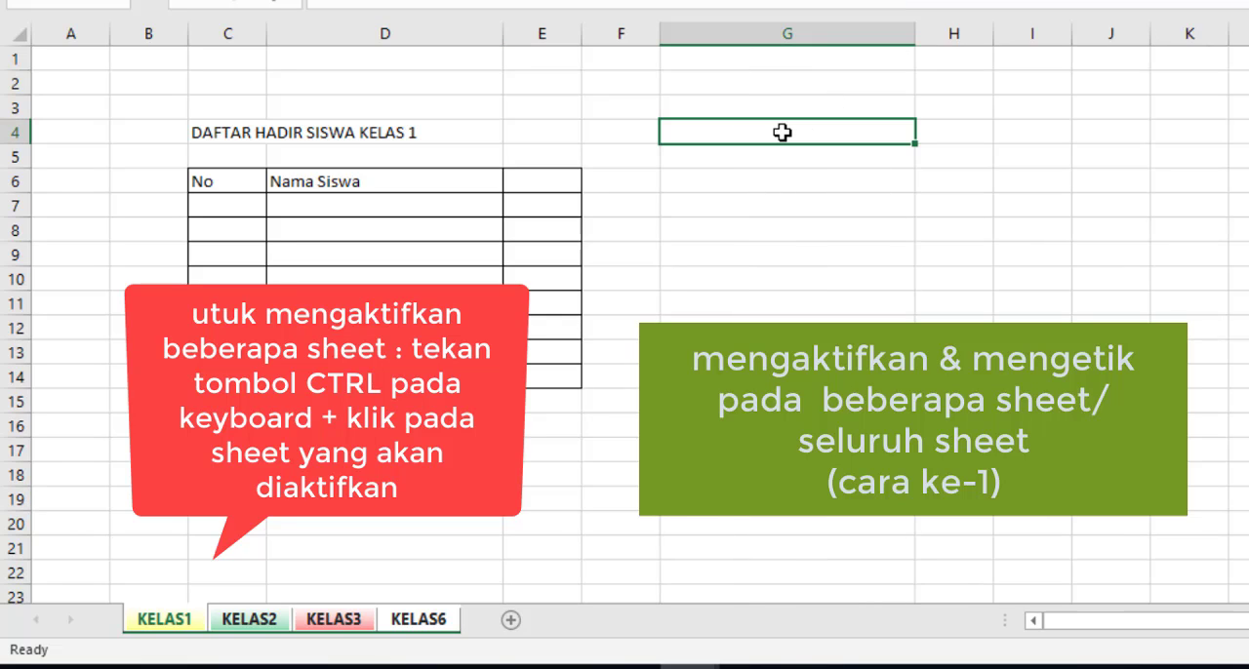
{"action": "type", "text": "DAFTAR HADIR"}
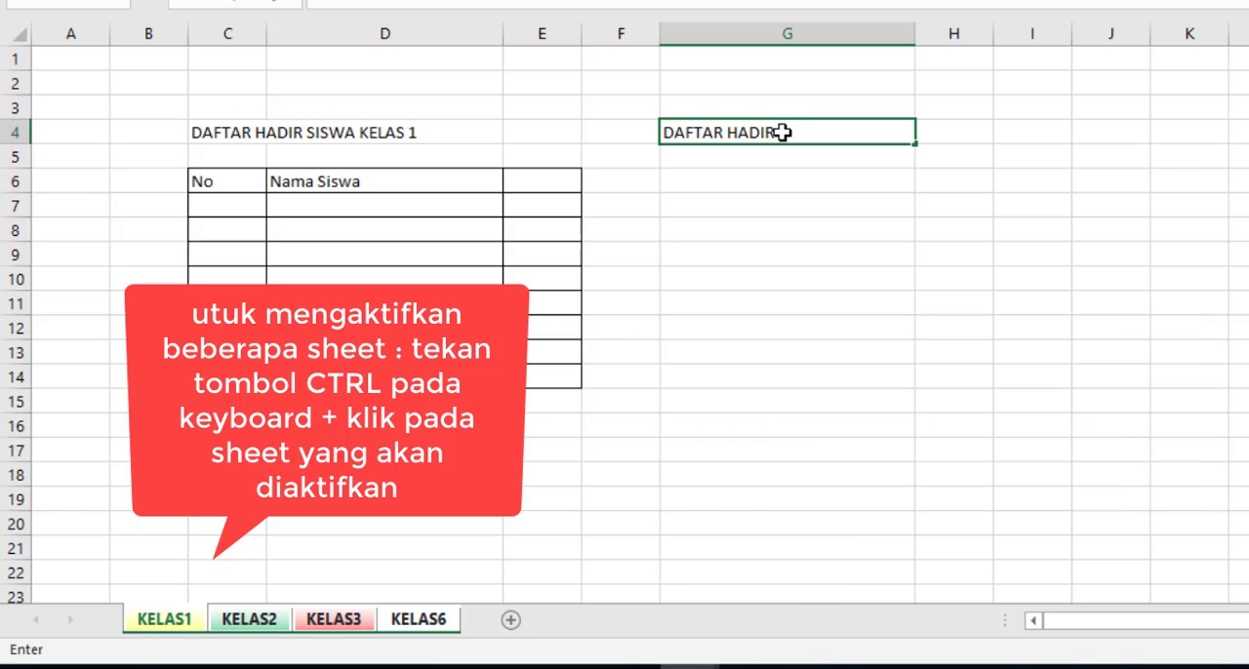
{"action": "type", "text": " KEGIATAN EKSTRA"}
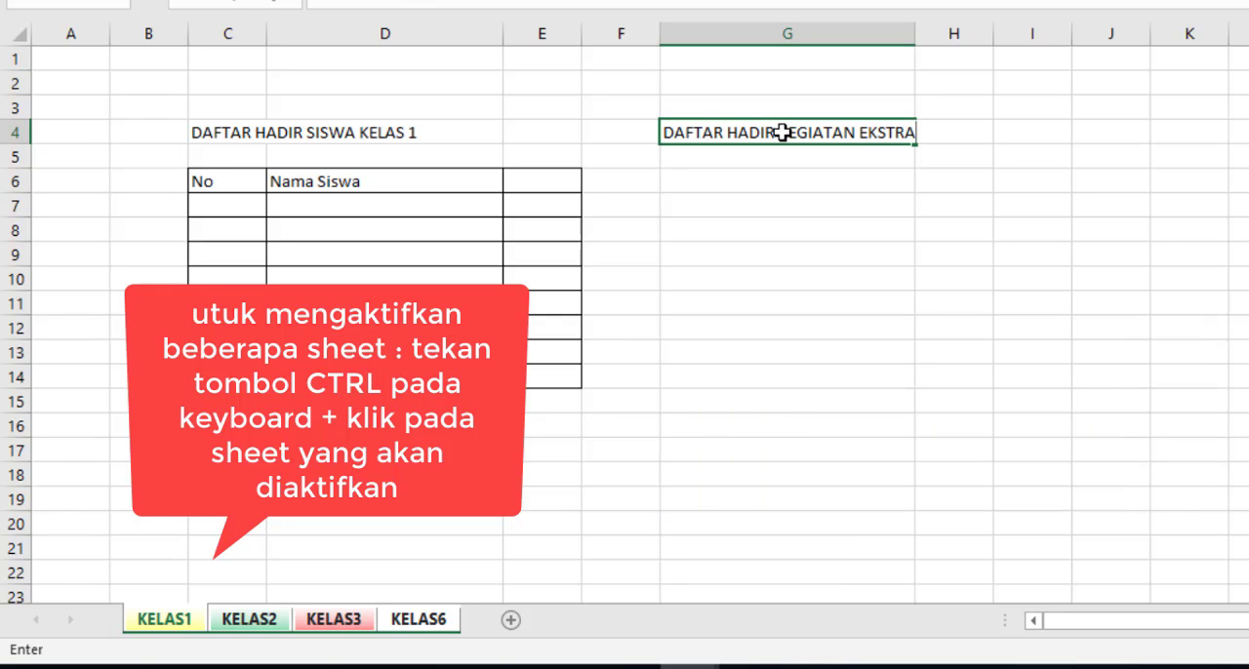
{"action": "type", "text": "KURIKULER"}
{"action": "key", "text": "Return"}
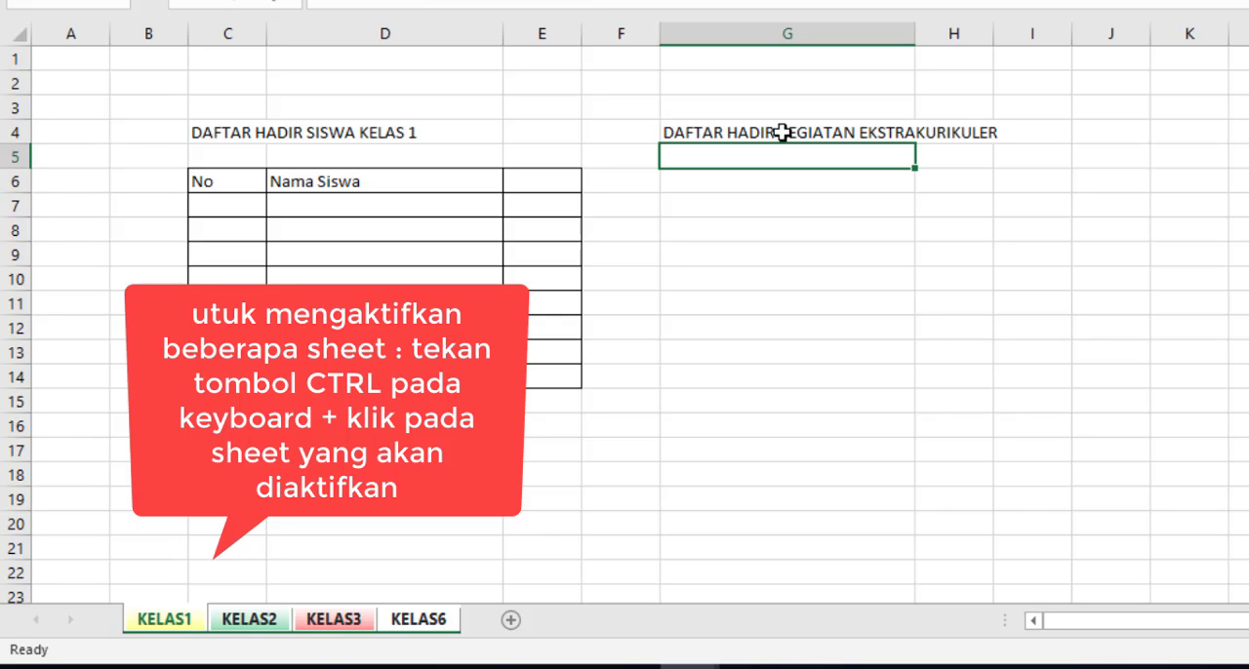
Step: Fill cell G4 with yellow on all the grouped worksheets
{"action": "left_click", "coordinate": [677, 133]}
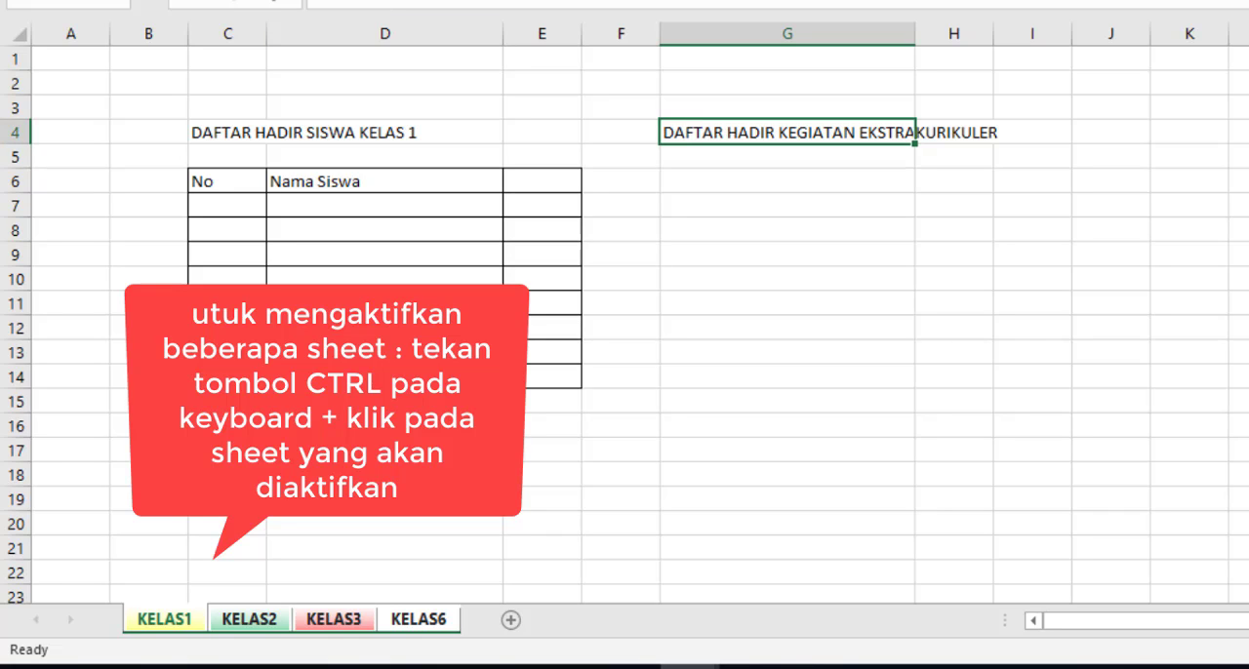
{"action": "left_click", "coordinate": [756, 326]}
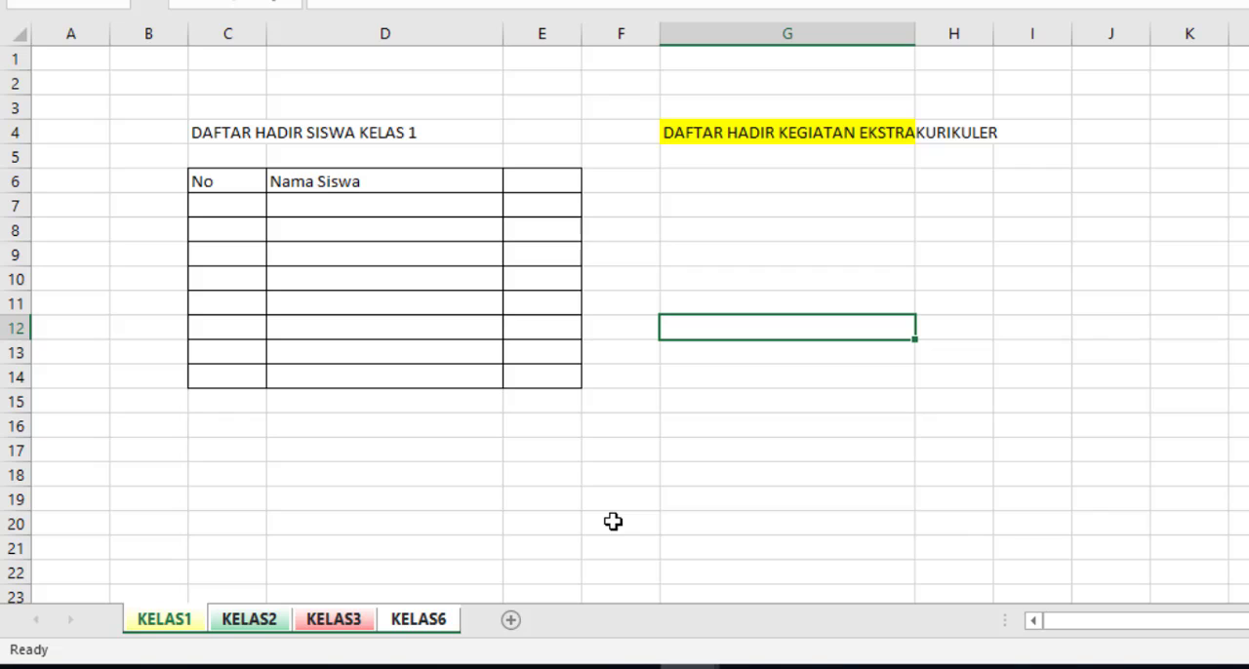
Step: Check worksheets KELAS2, KELAS3 and KELAS6 for the highlighted heading in cell G4 and return to worksheet KELAS1
{"action": "left_click", "coordinate": [249, 620]}
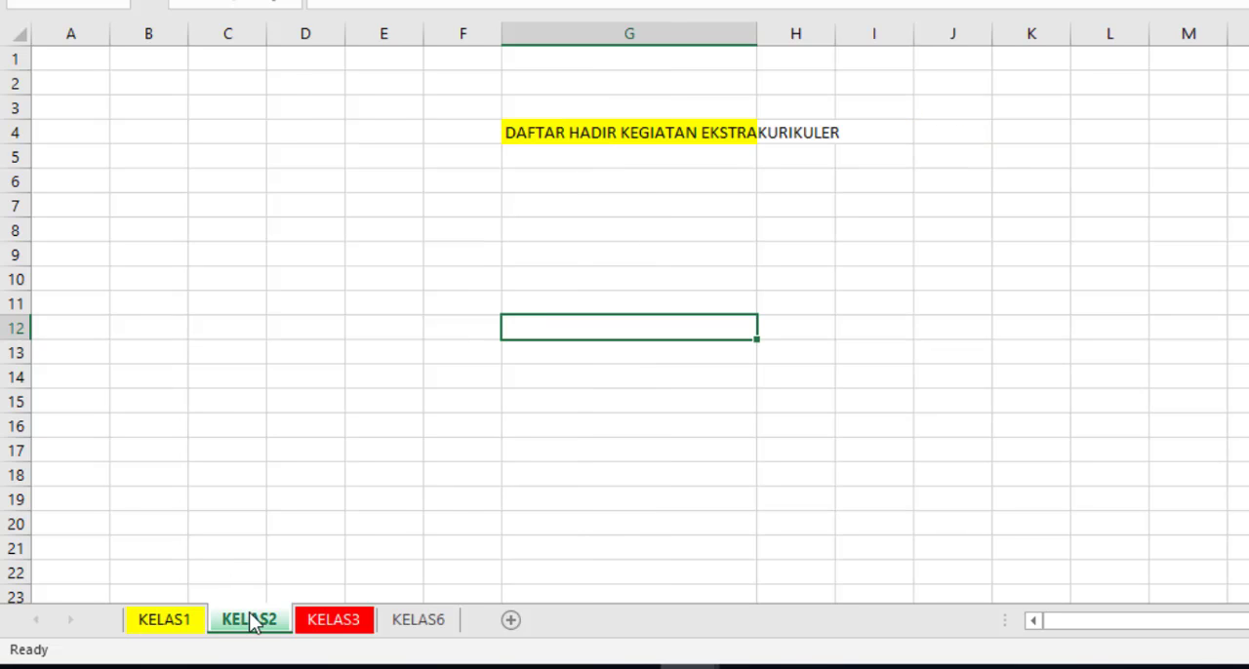
{"action": "left_click", "coordinate": [346, 625]}
{"action": "left_click", "coordinate": [422, 630]}
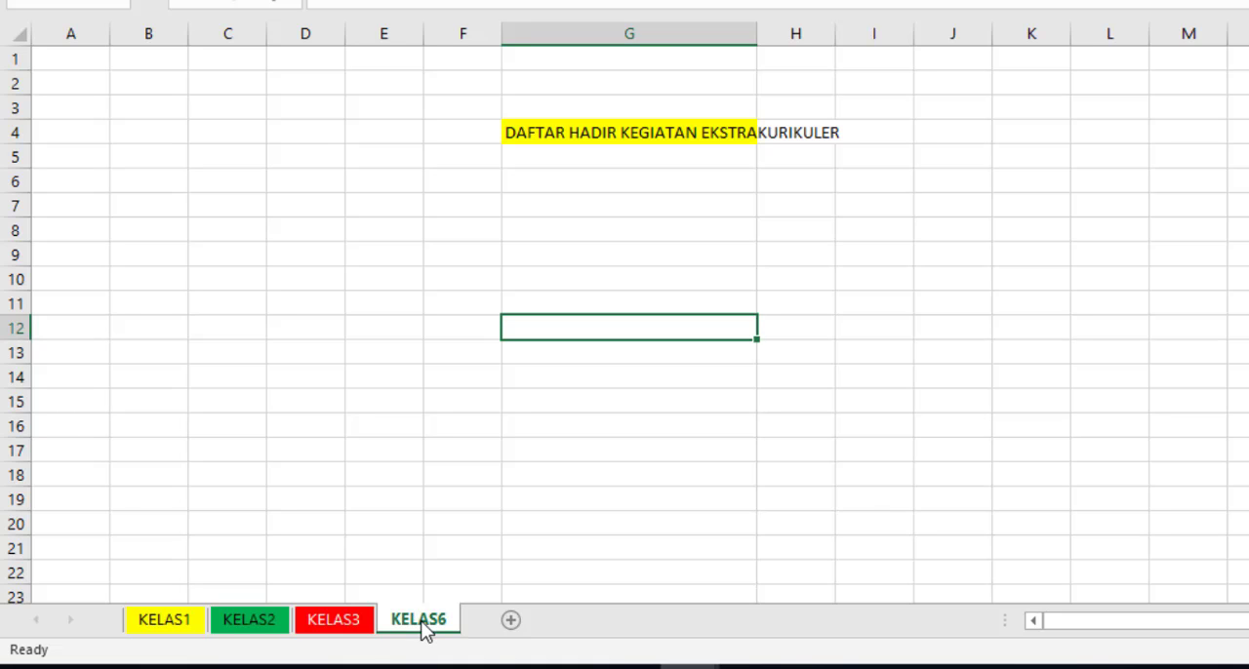
{"action": "left_click", "coordinate": [343, 629]}
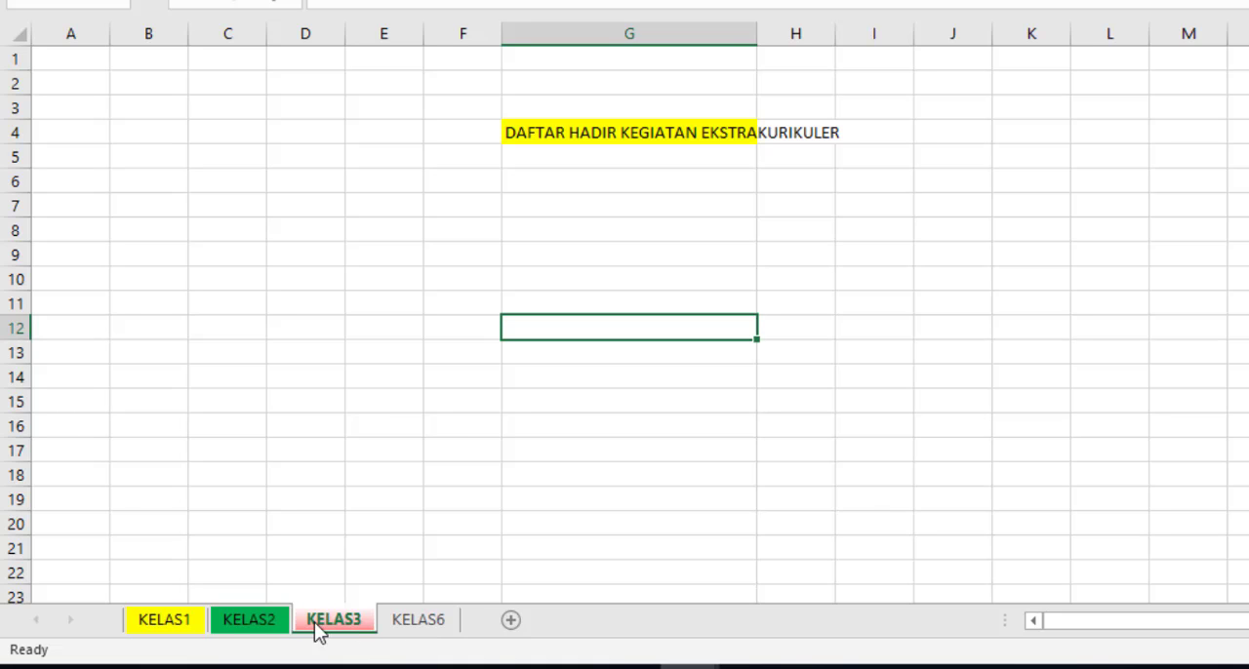
{"action": "left_click", "coordinate": [265, 625]}
{"action": "left_click", "coordinate": [162, 624]}
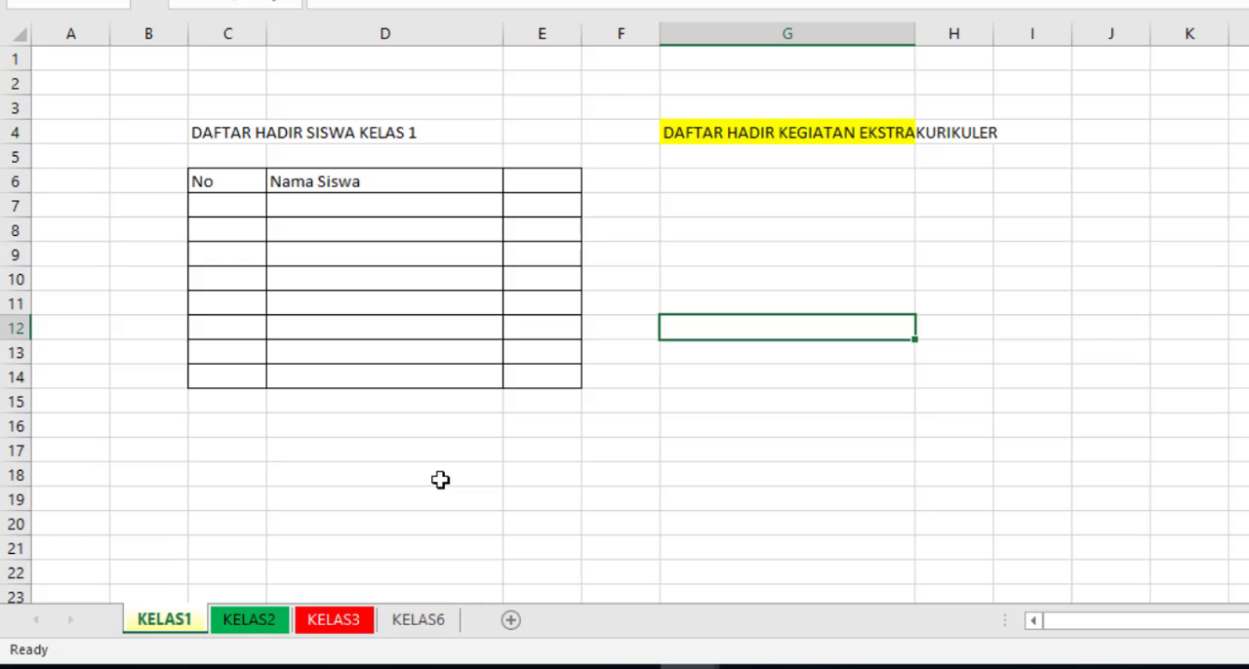
{"action": "left_click", "coordinate": [613, 460]}
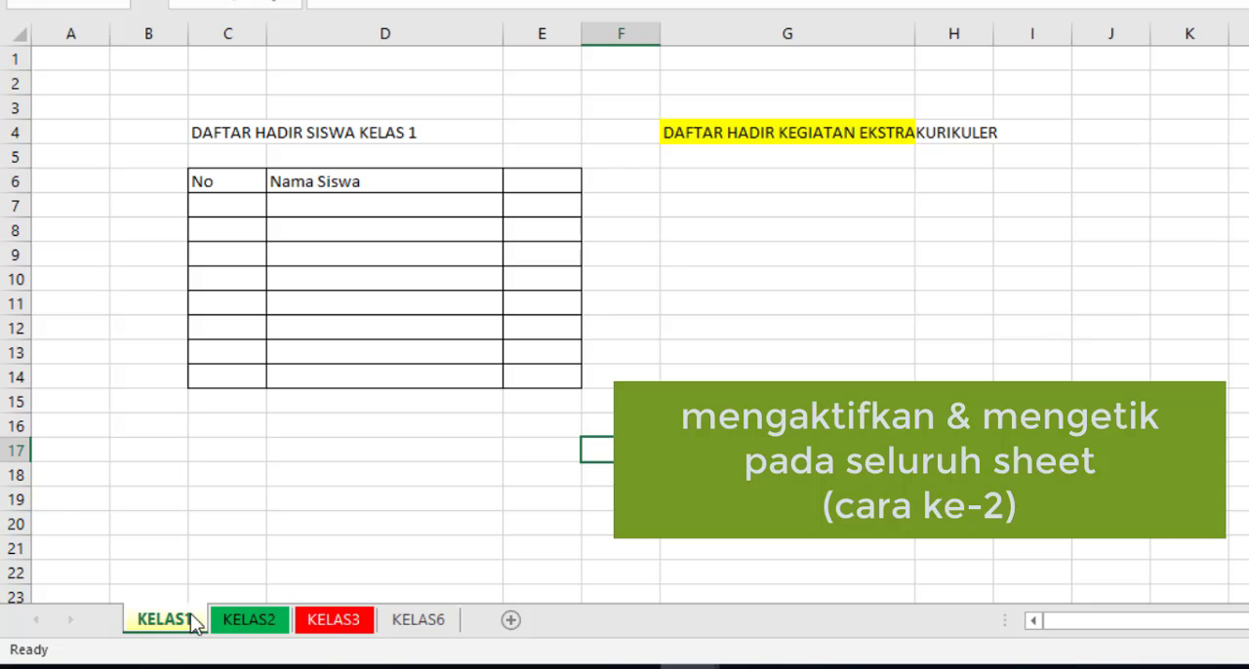
Step: Select all worksheets at once and enter "SAYA MENCOBA MENGETIK" in cell G8 of the grouped sheets
{"action": "right_click", "coordinate": [192, 621]}
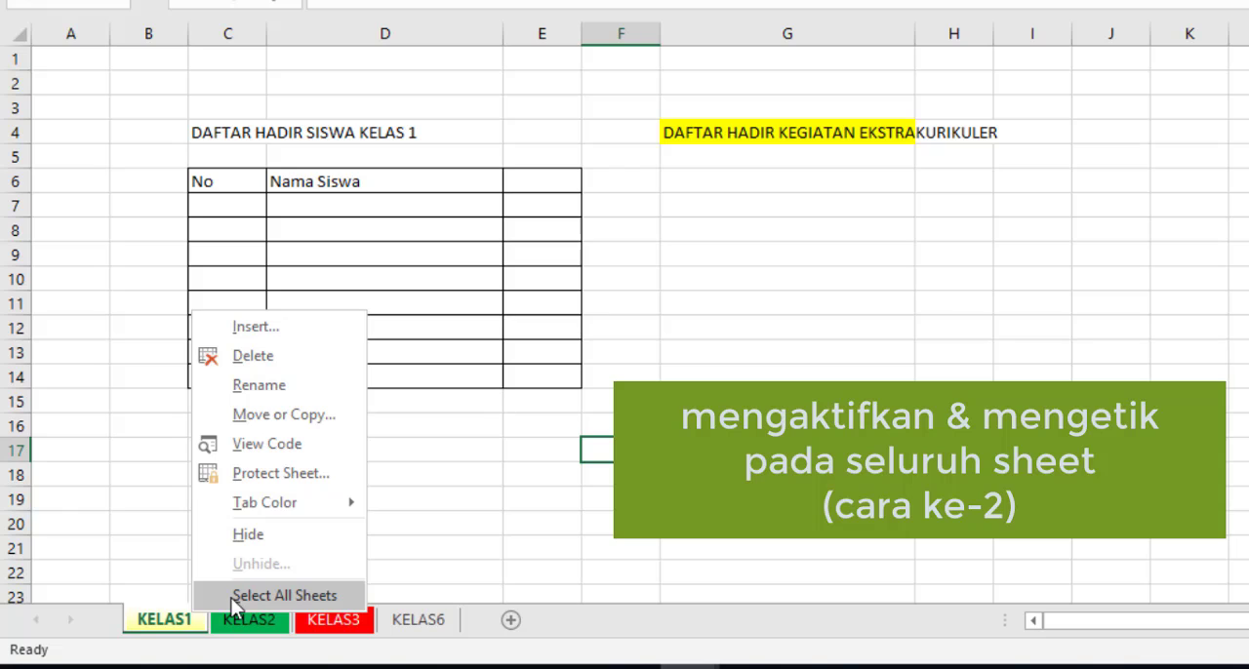
{"action": "left_click", "coordinate": [231, 595]}
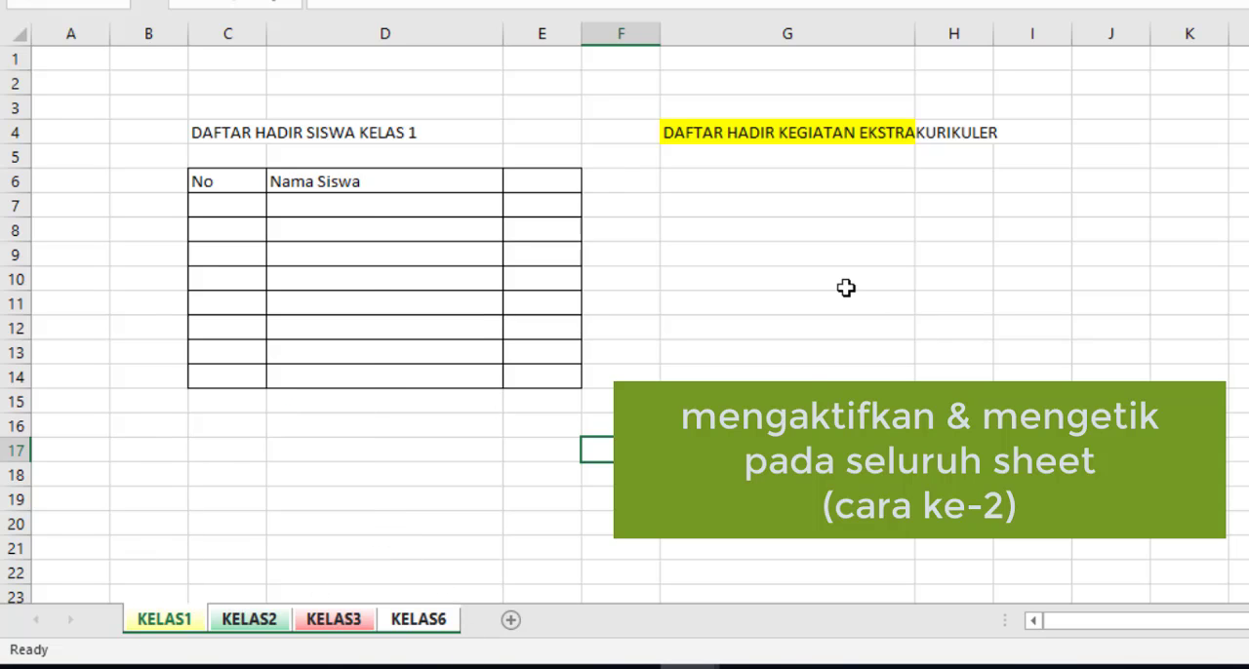
{"action": "left_click", "coordinate": [764, 230]}
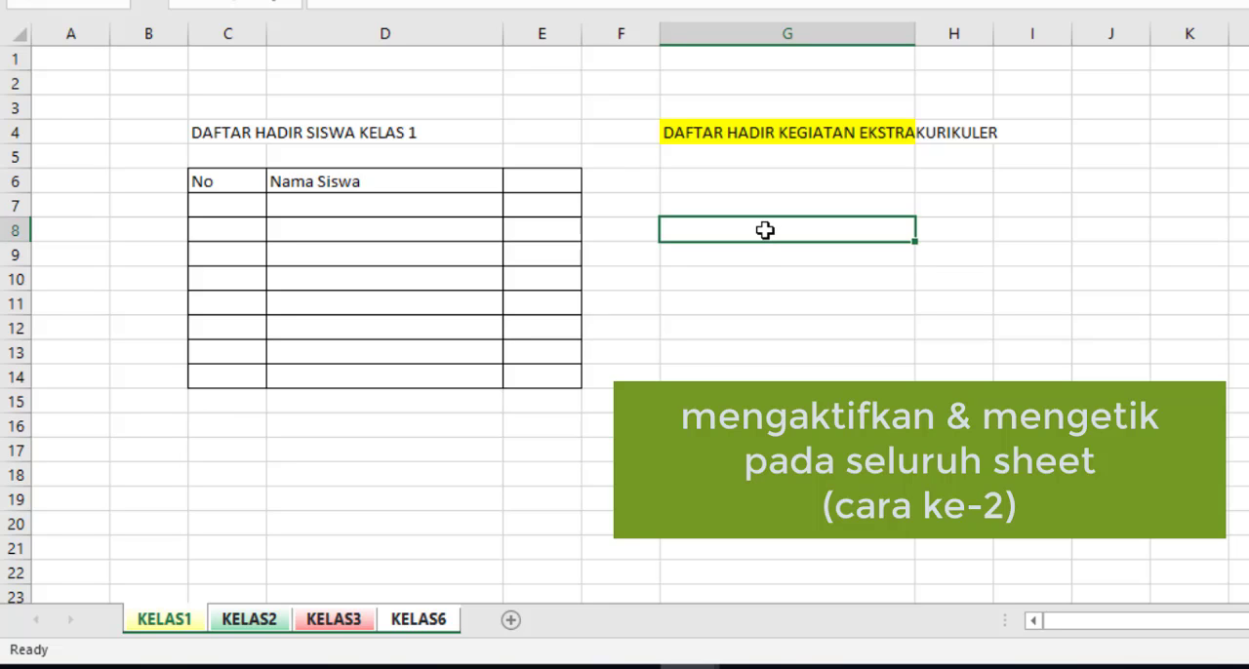
{"action": "type", "text": "SAYA MENCOBA "}
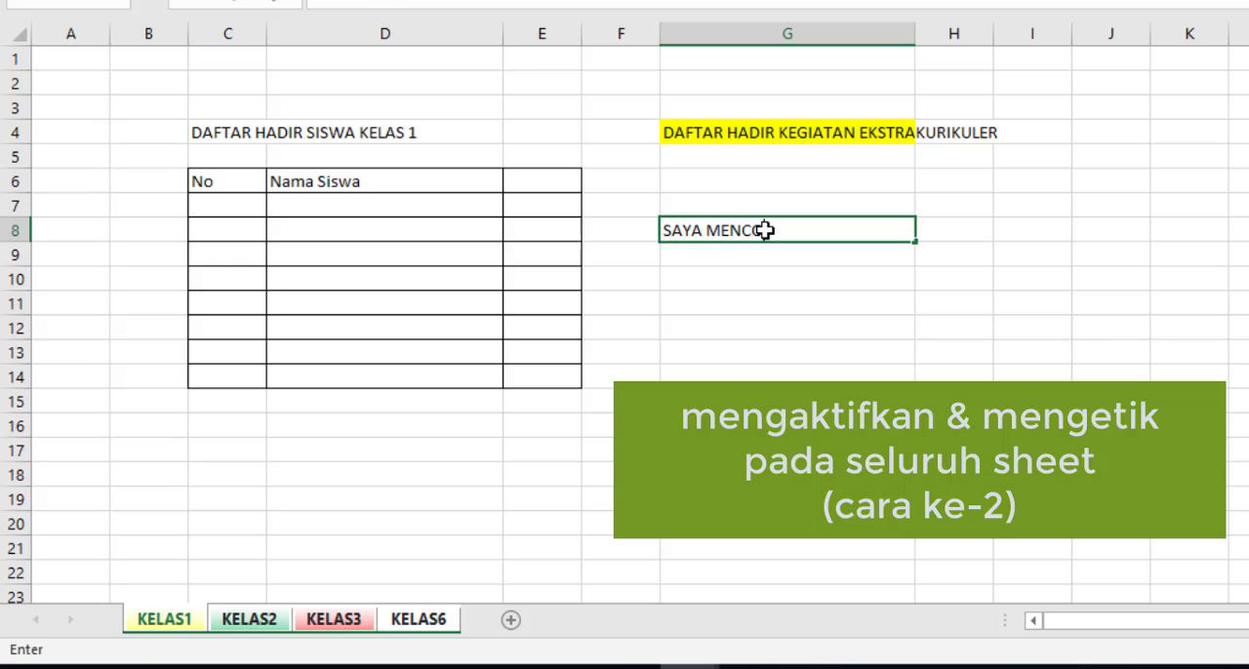
{"action": "type", "text": "MENGETIK"}
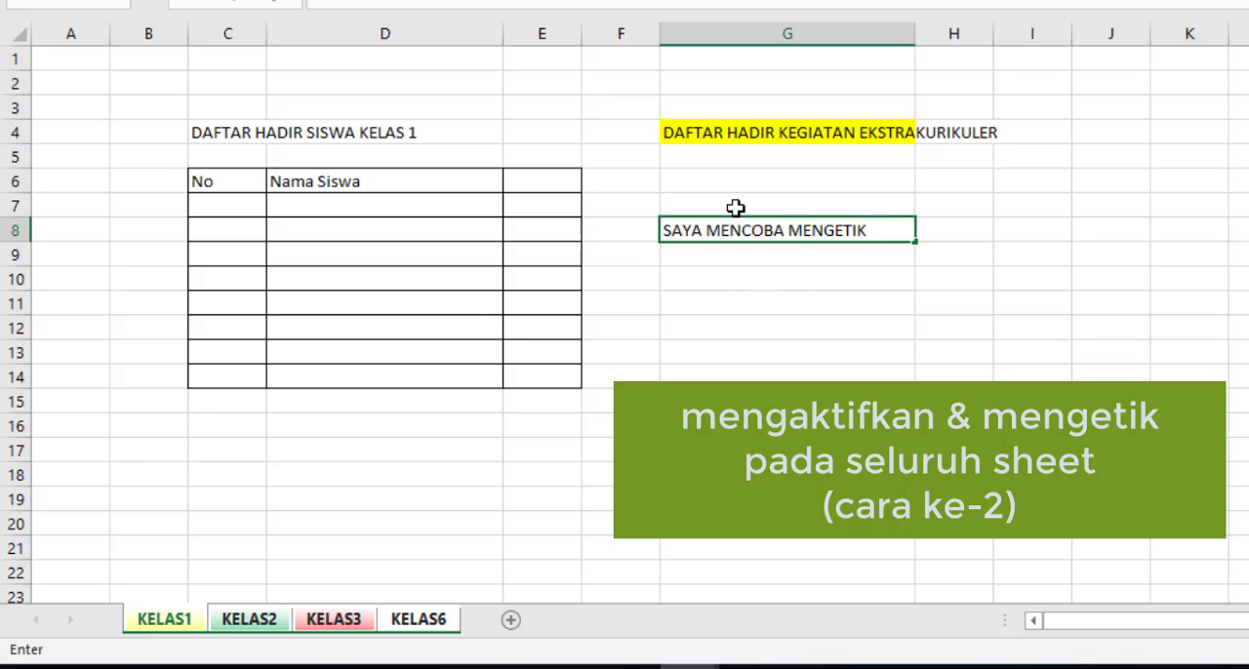
{"action": "key", "text": "Return"}
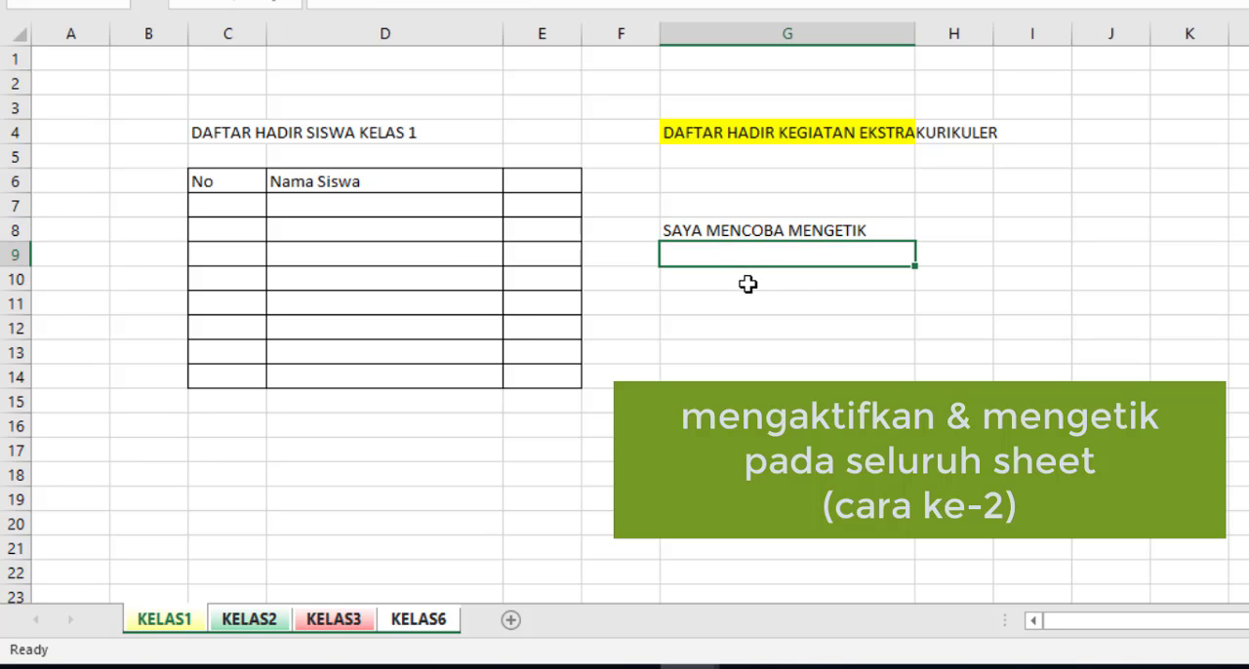
Step: Check worksheets KELAS2, KELAS3 and KELAS6 for the text in cell G8 and return to worksheet KELAS1
{"action": "left_click", "coordinate": [252, 622]}
{"action": "left_click", "coordinate": [342, 622]}
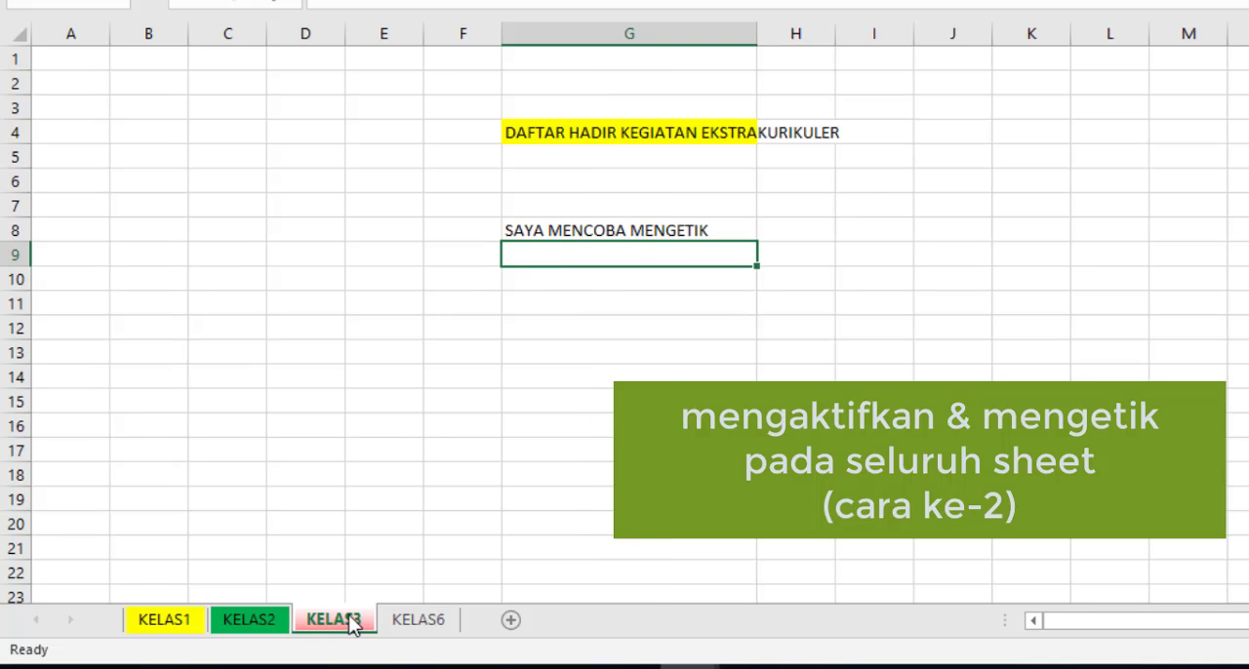
{"action": "left_click", "coordinate": [413, 618]}
{"action": "left_click", "coordinate": [358, 625]}
{"action": "left_click", "coordinate": [273, 630]}
{"action": "left_click", "coordinate": [186, 631]}
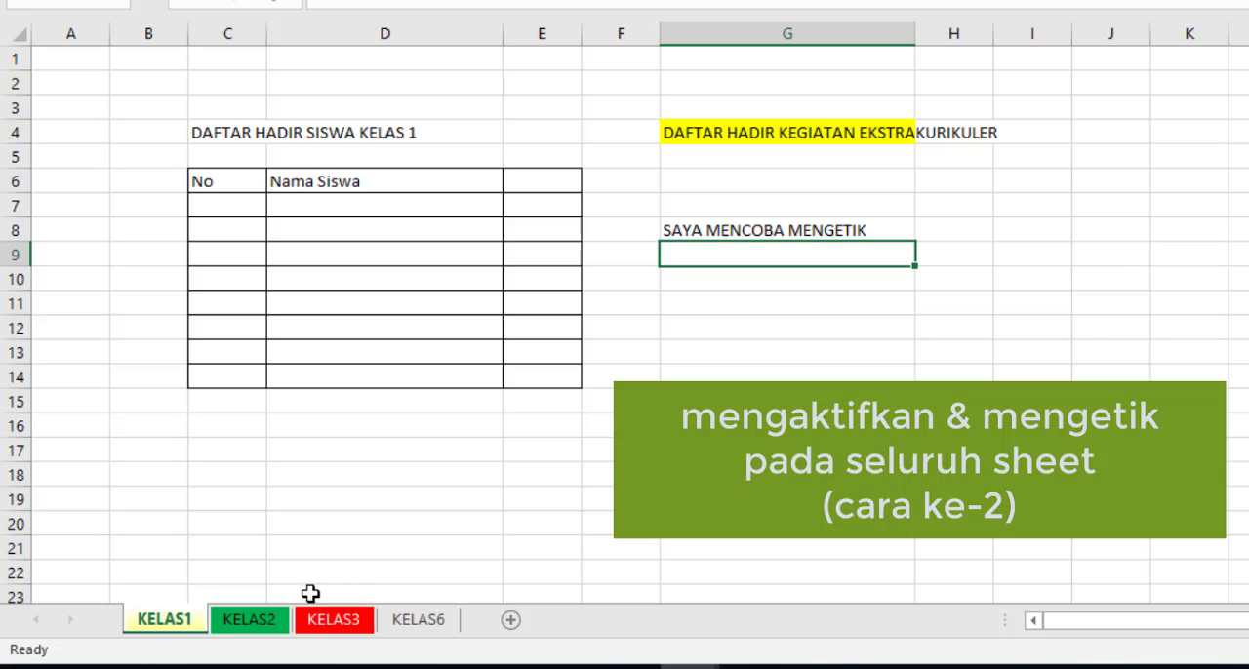
{"action": "left_click", "coordinate": [314, 628], "text": "ctrl"}
{"action": "right_click", "coordinate": [173, 622]}
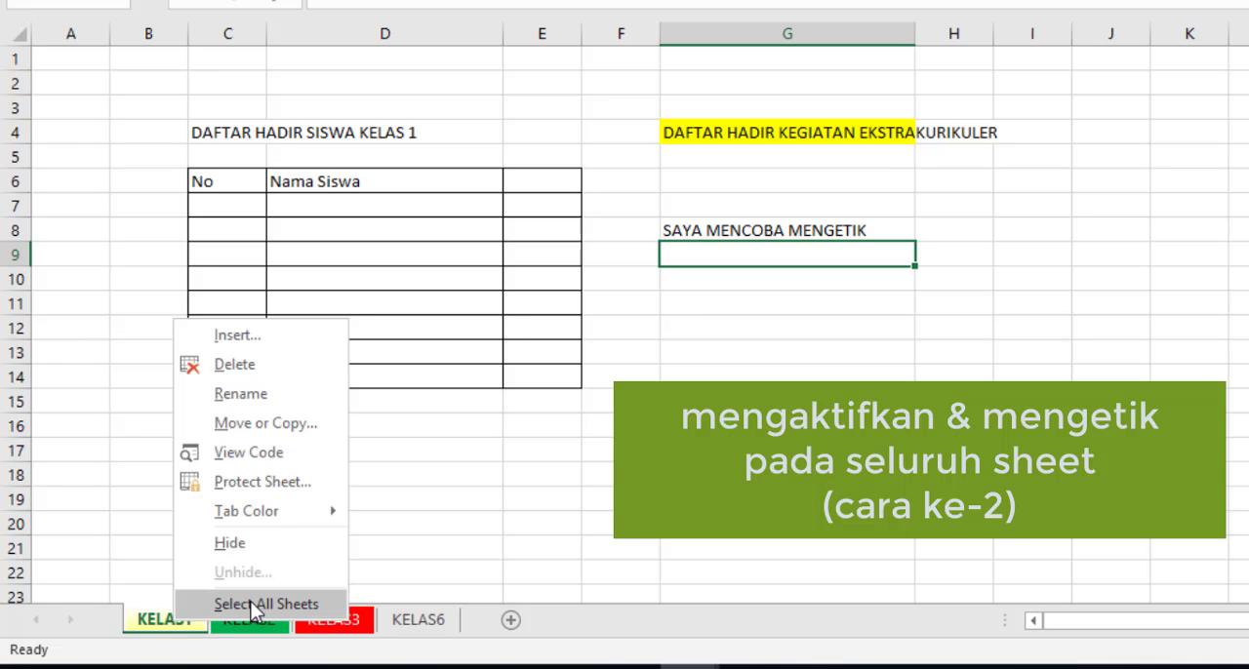
{"action": "left_click", "coordinate": [487, 536]}
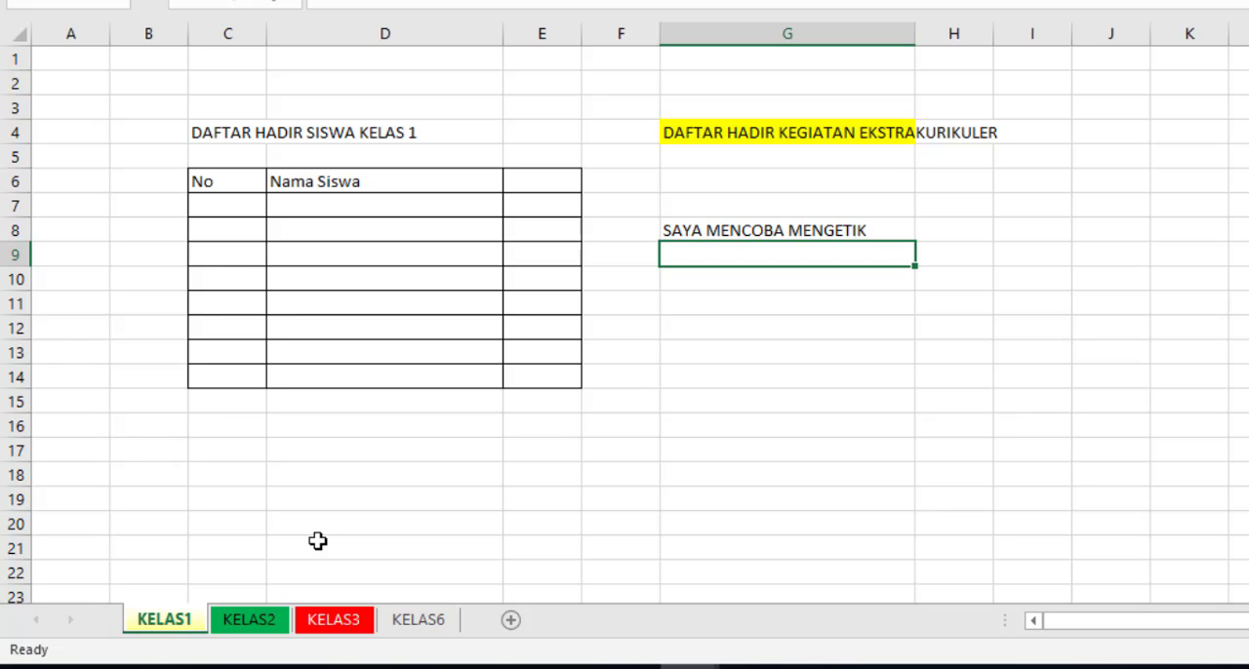
{"action": "left_click", "coordinate": [244, 625]}
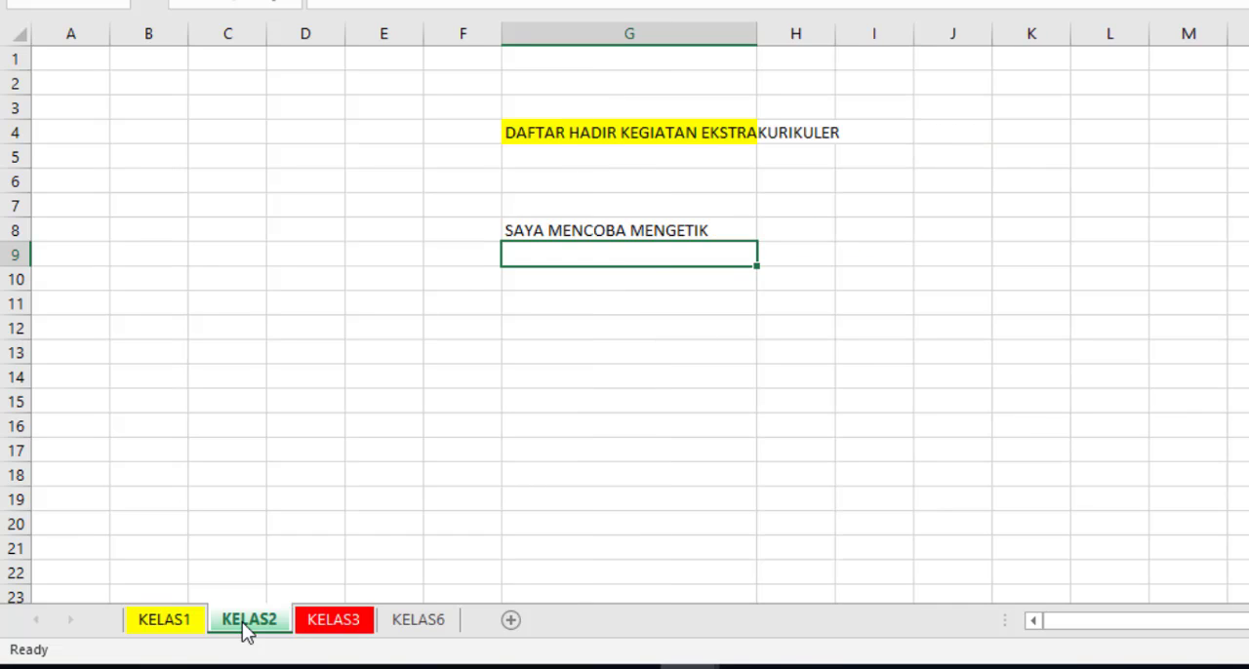
Step: Create a copy of worksheet KELAS1 in the same workbook, placed before worksheet KELAS2
{"action": "left_click", "coordinate": [185, 625]}
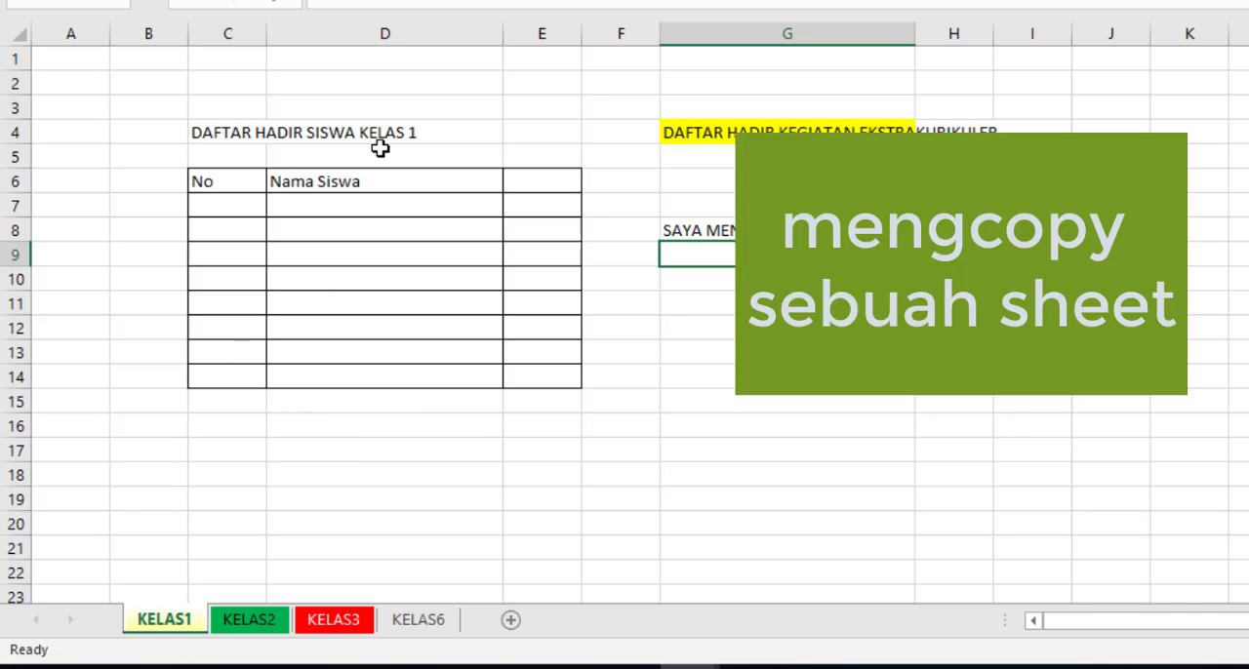
{"action": "right_click", "coordinate": [173, 625]}
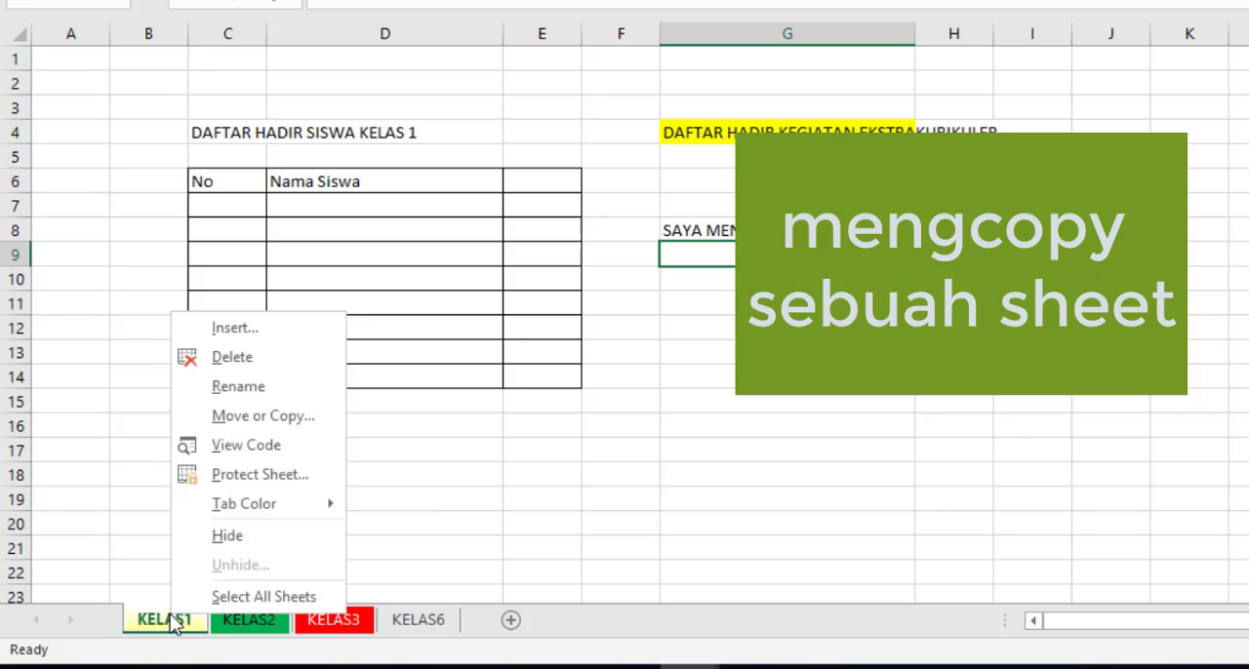
{"action": "left_click", "coordinate": [263, 417]}
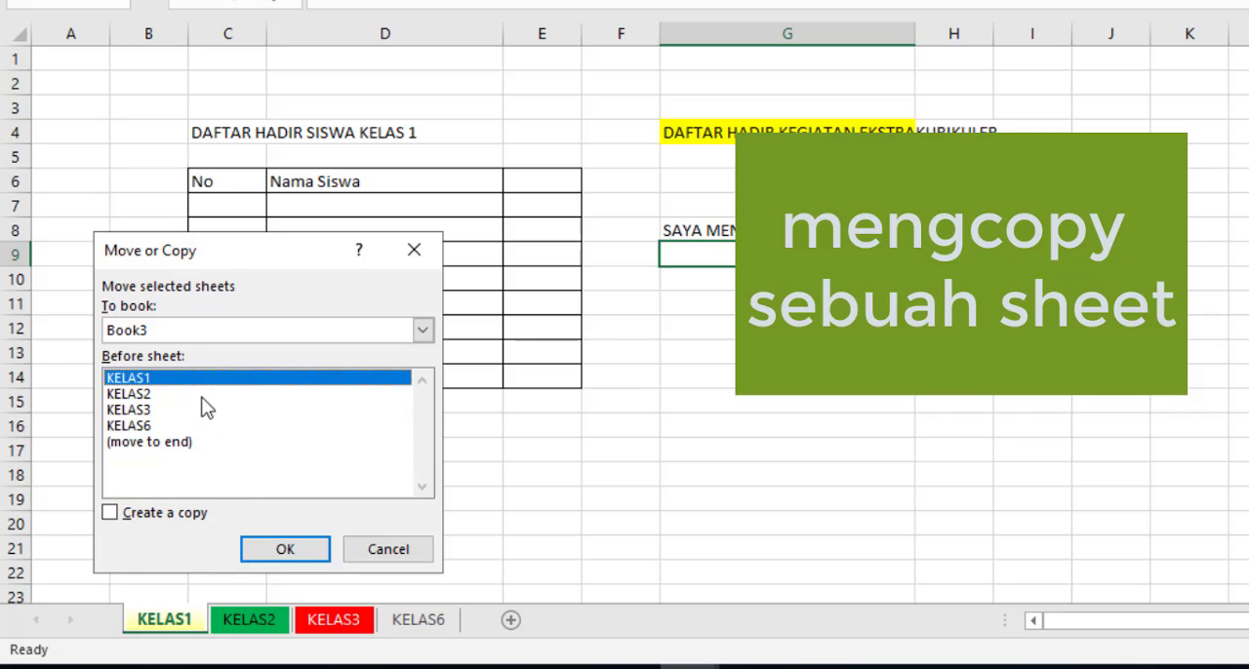
{"action": "left_click", "coordinate": [142, 394]}
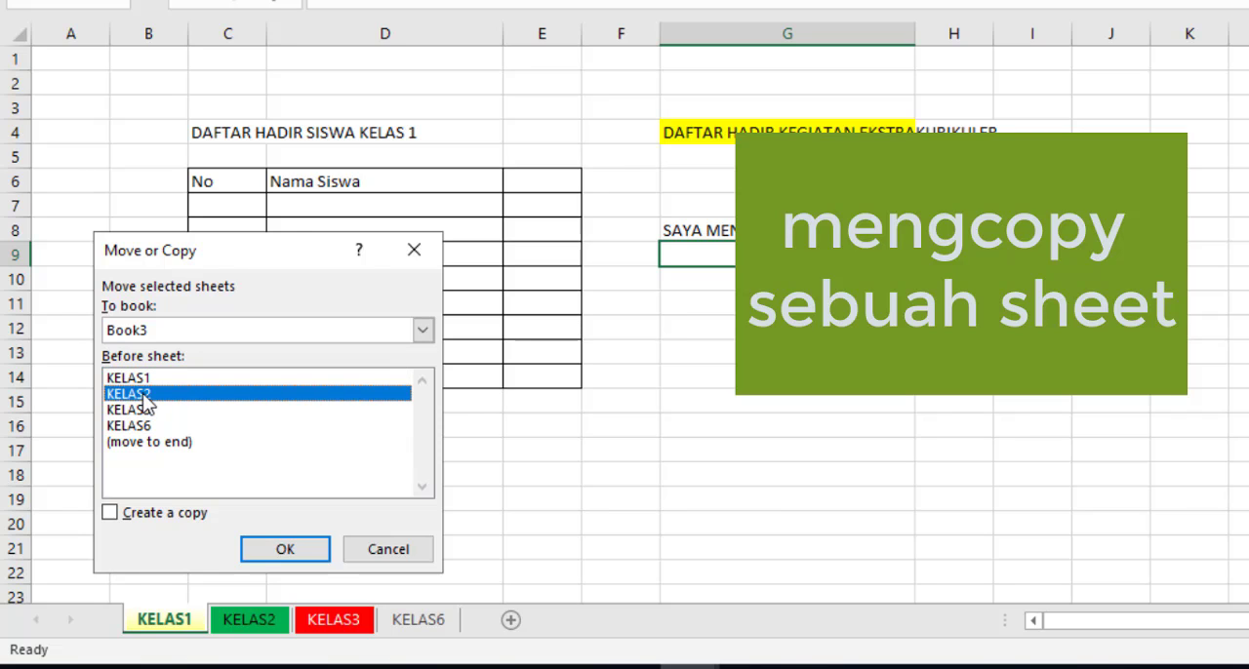
{"action": "left_click", "coordinate": [109, 517]}
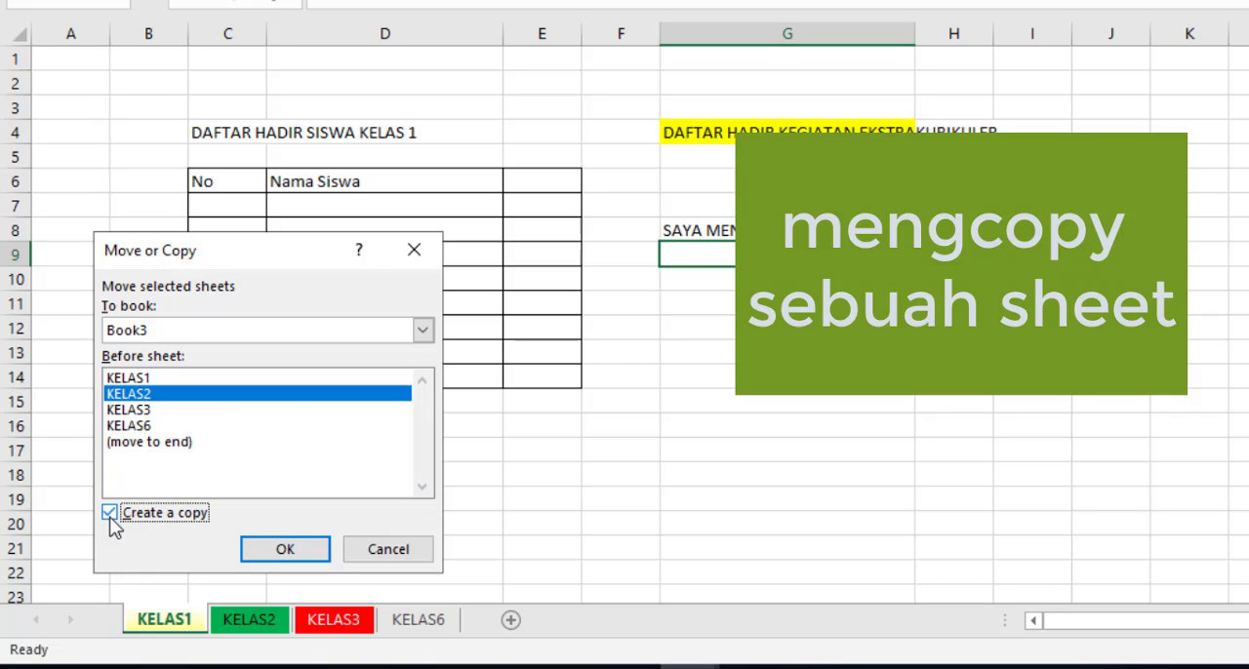
{"action": "left_click", "coordinate": [278, 550]}
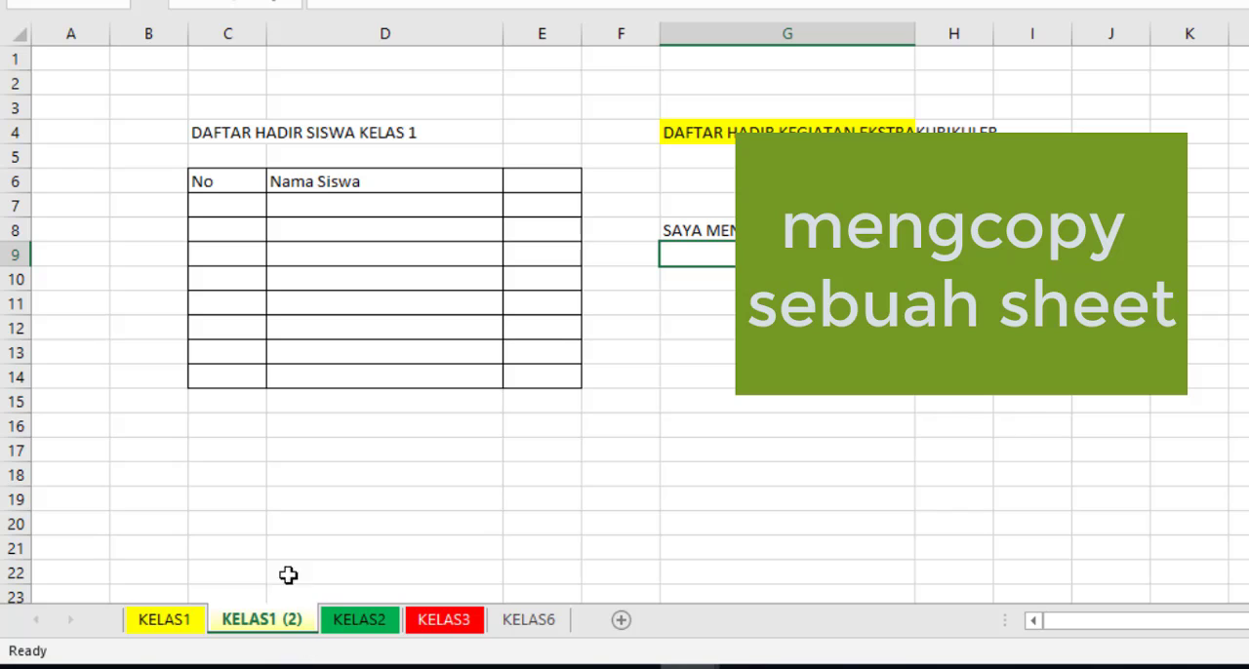
Step: Compare the contents of worksheet KELAS1 with its copy KELAS1 (2), ending on the copy
{"action": "left_click", "coordinate": [182, 621]}
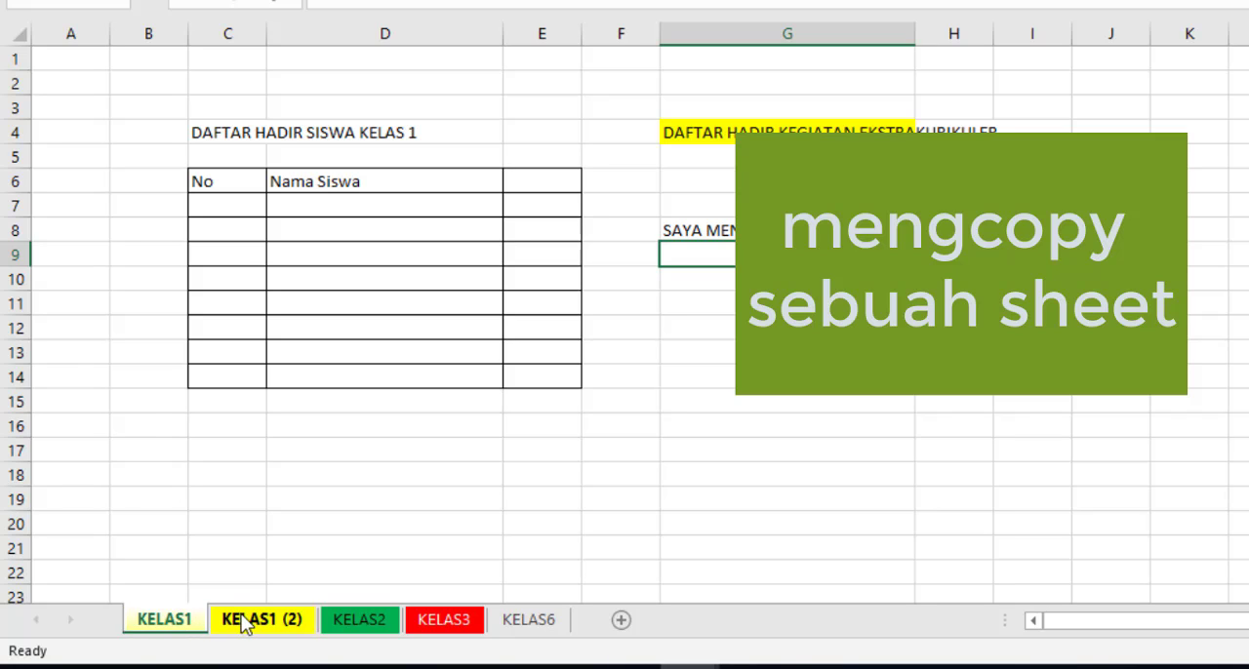
{"action": "left_click", "coordinate": [244, 623]}
{"action": "left_click", "coordinate": [167, 622]}
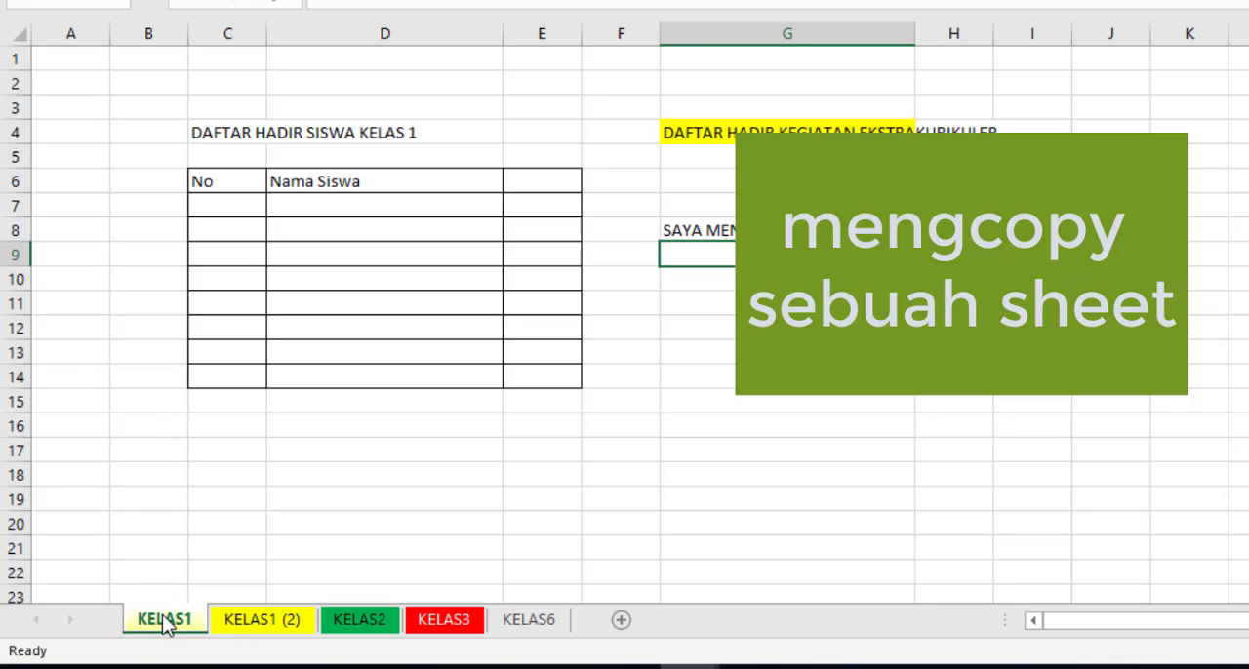
{"action": "left_click", "coordinate": [255, 632]}
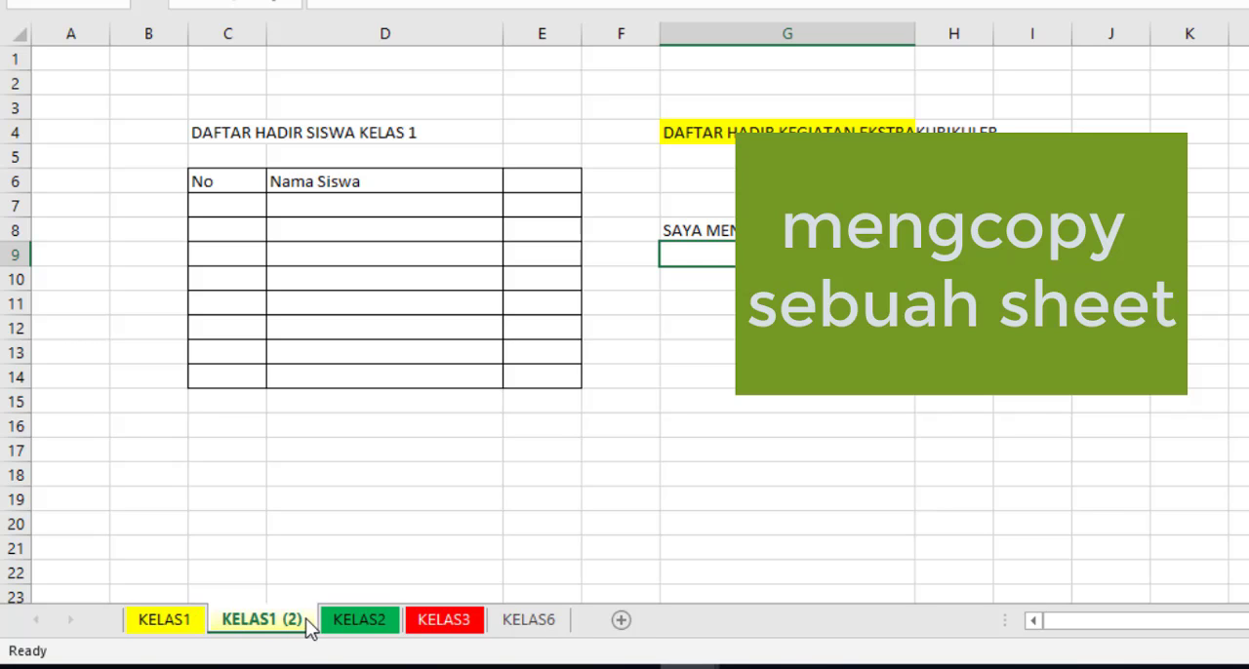
{"action": "left_click", "coordinate": [176, 618]}
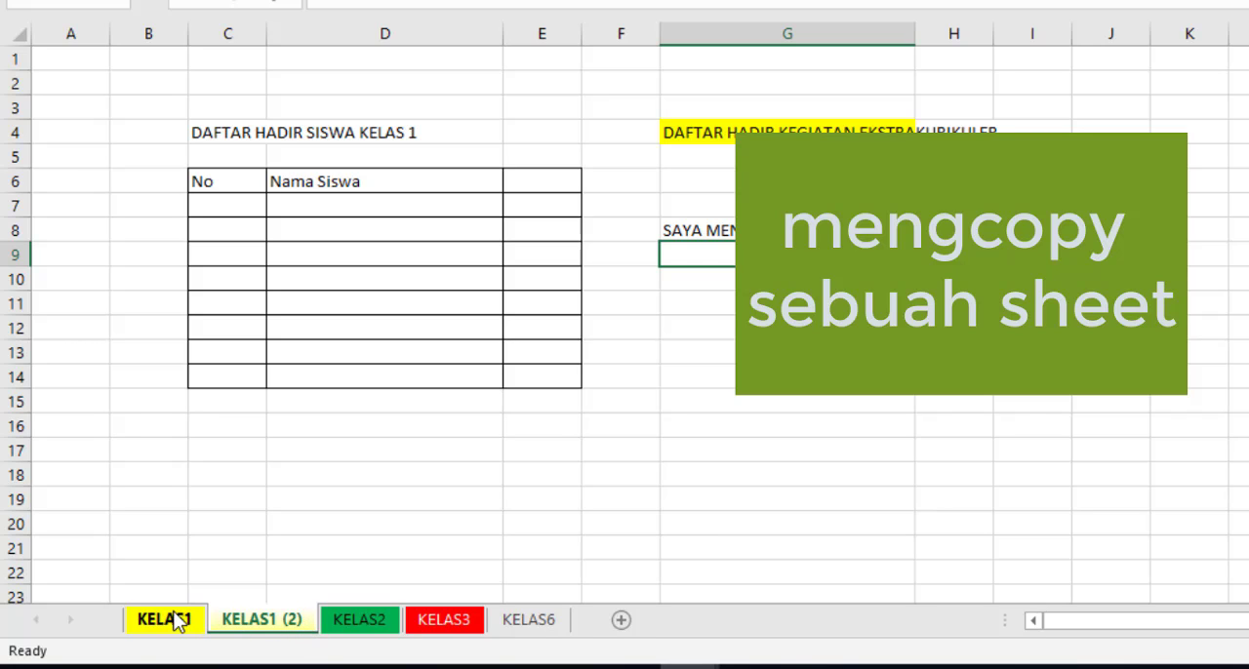
{"action": "left_click", "coordinate": [299, 626]}
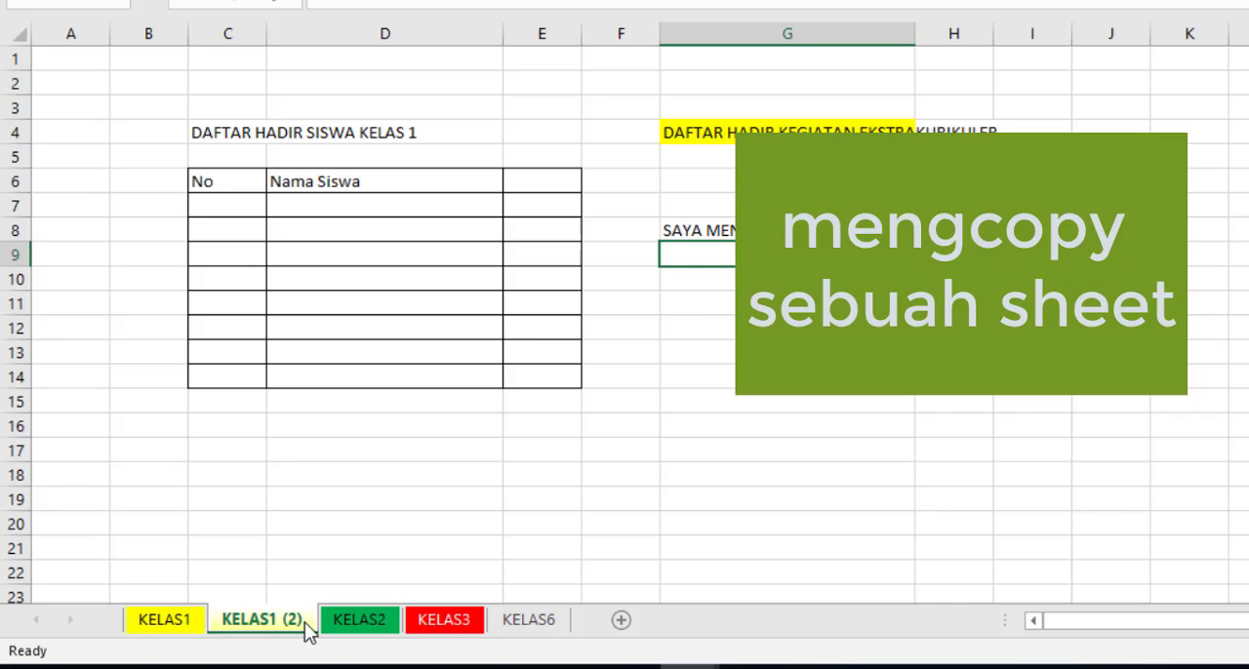
{"action": "left_click", "coordinate": [174, 623]}
{"action": "left_click", "coordinate": [173, 624]}
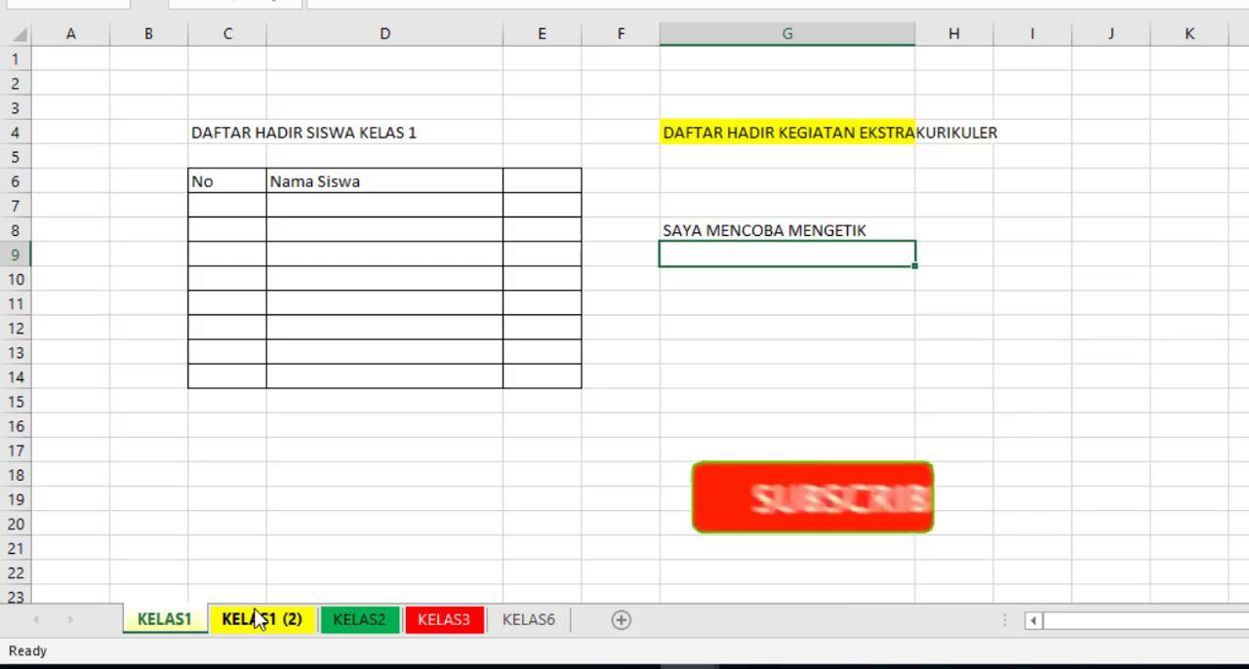
{"action": "left_click", "coordinate": [258, 618]}
{"action": "left_click", "coordinate": [171, 622]}
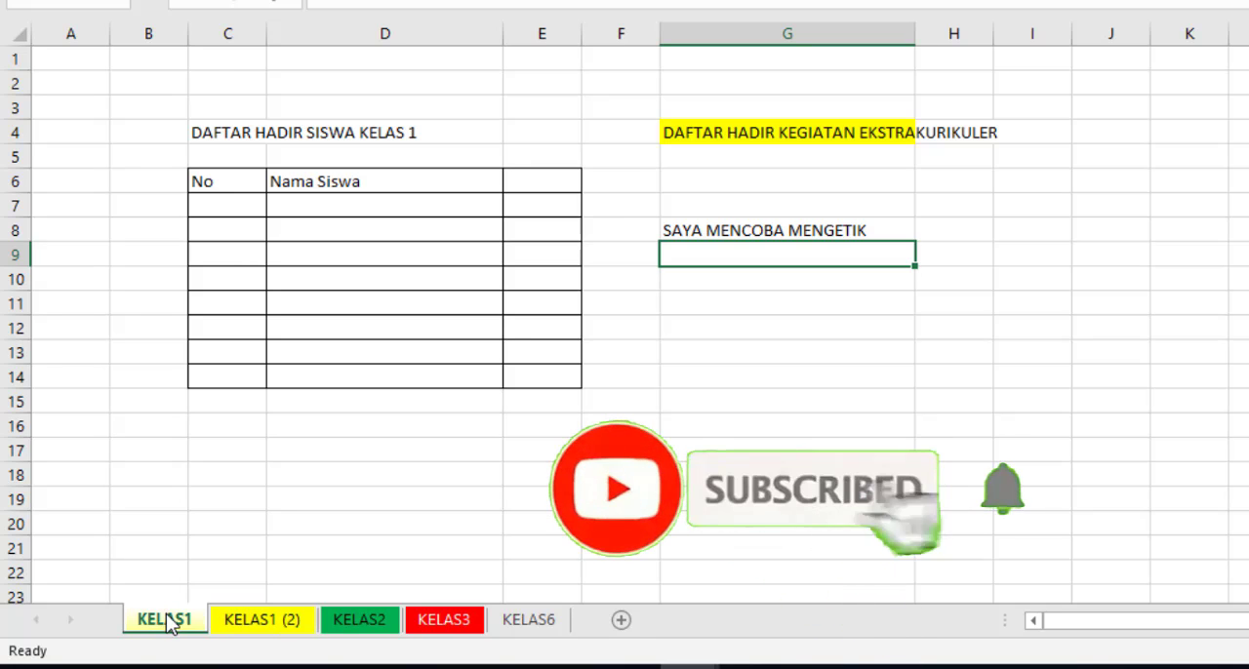
{"action": "left_click", "coordinate": [237, 619]}
{"action": "left_click", "coordinate": [239, 620]}
{"action": "left_click", "coordinate": [298, 555]}
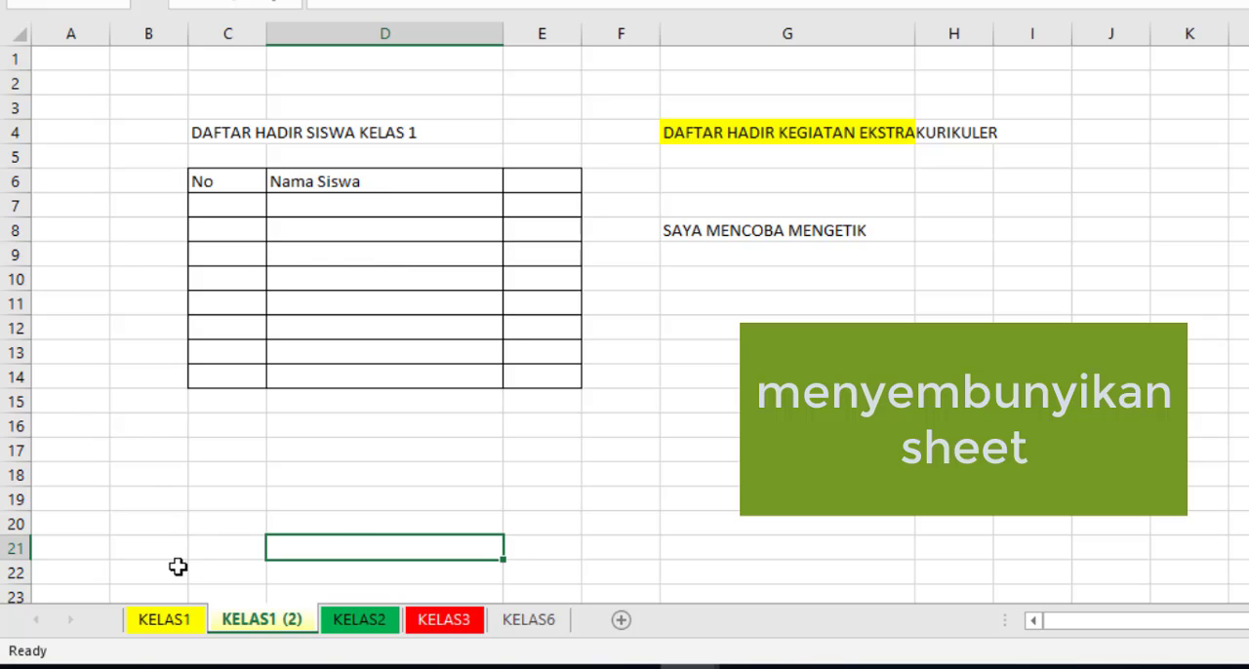
Step: Hide the worksheets KELAS1 and KELAS1 (2)
{"action": "right_click", "coordinate": [167, 624]}
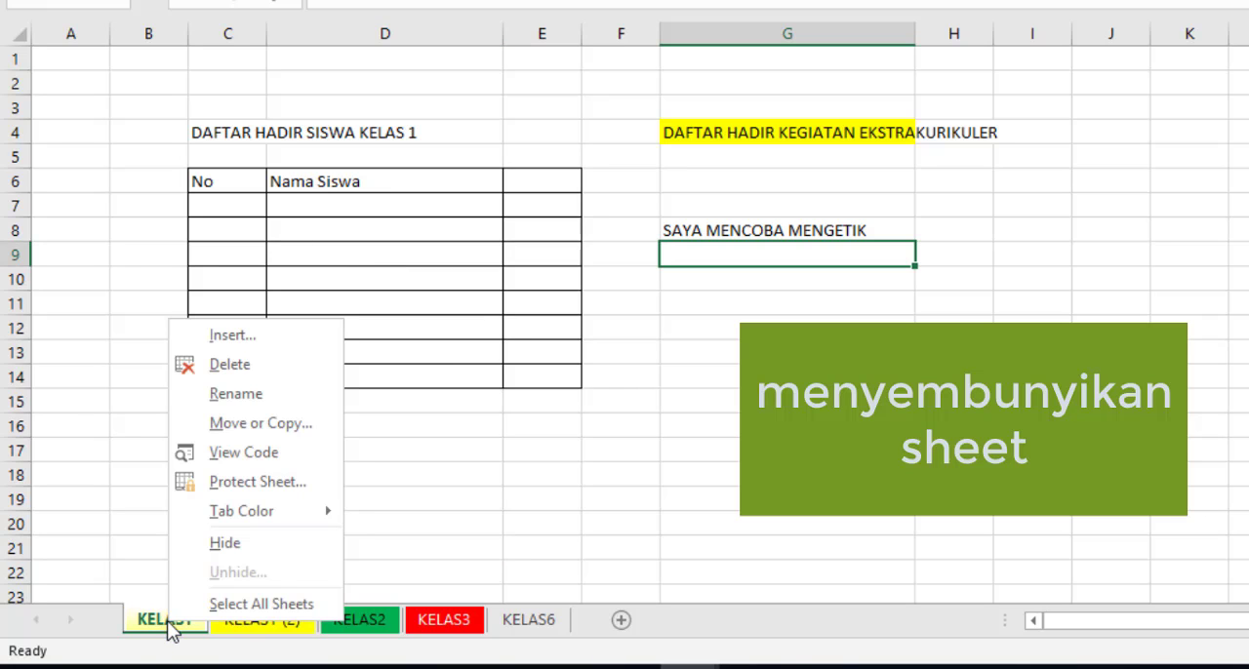
{"action": "left_click", "coordinate": [205, 543]}
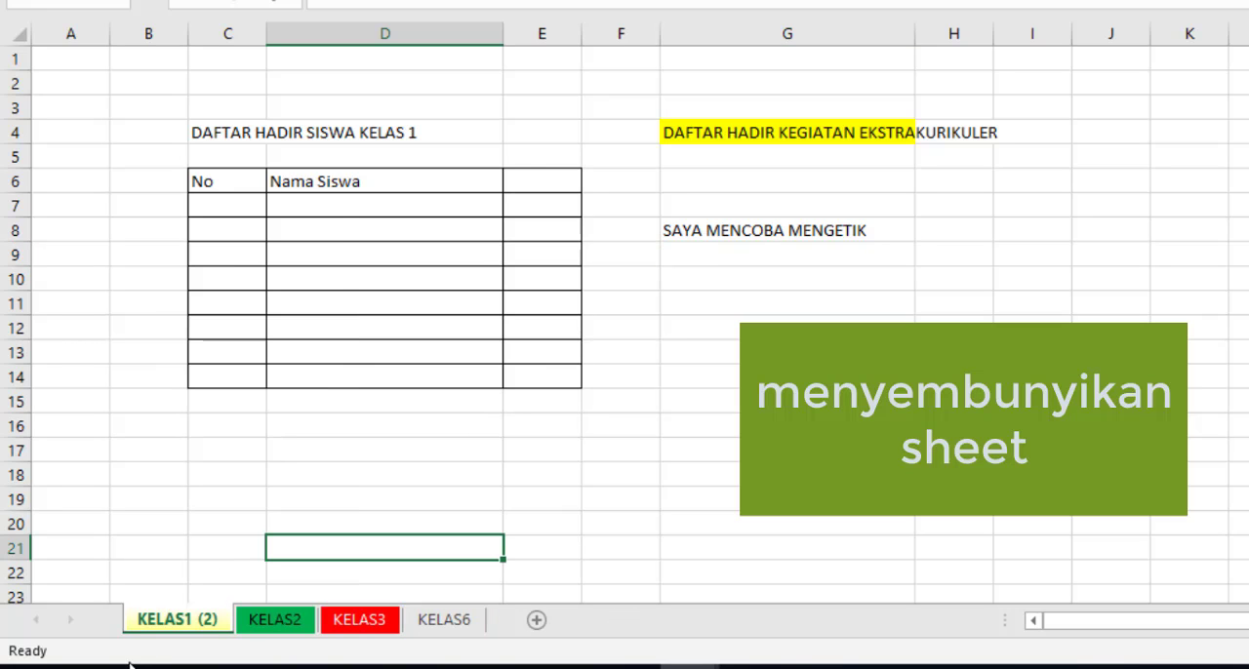
{"action": "right_click", "coordinate": [188, 625]}
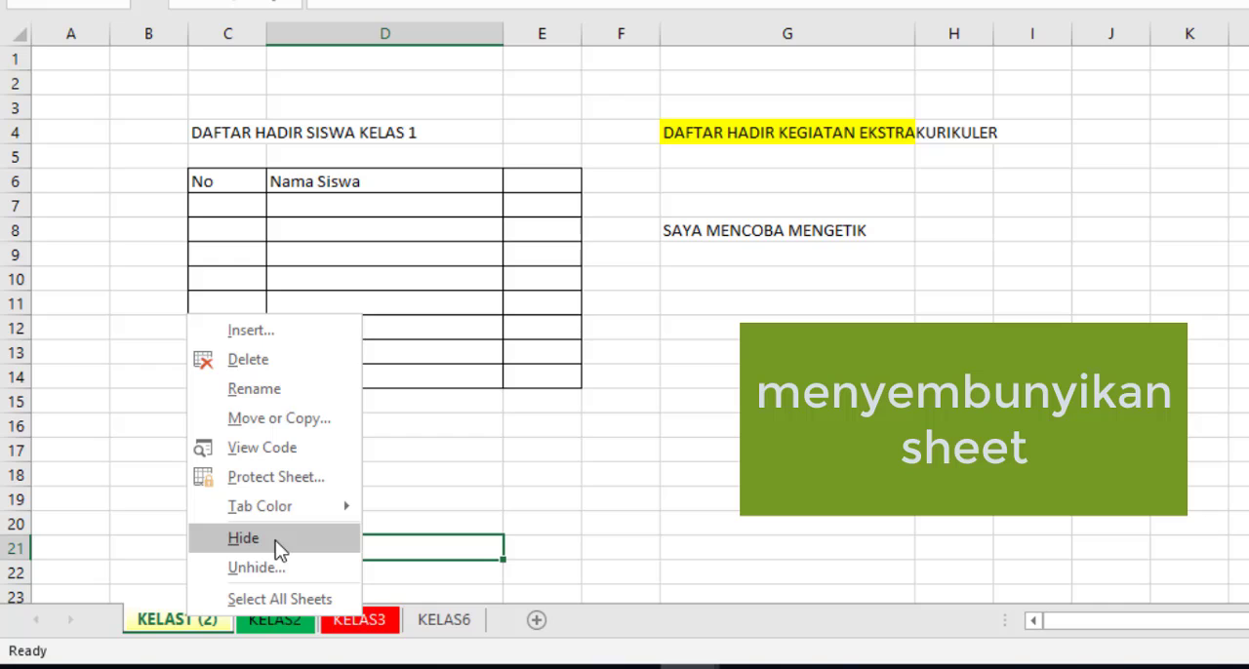
{"action": "left_click", "coordinate": [244, 539]}
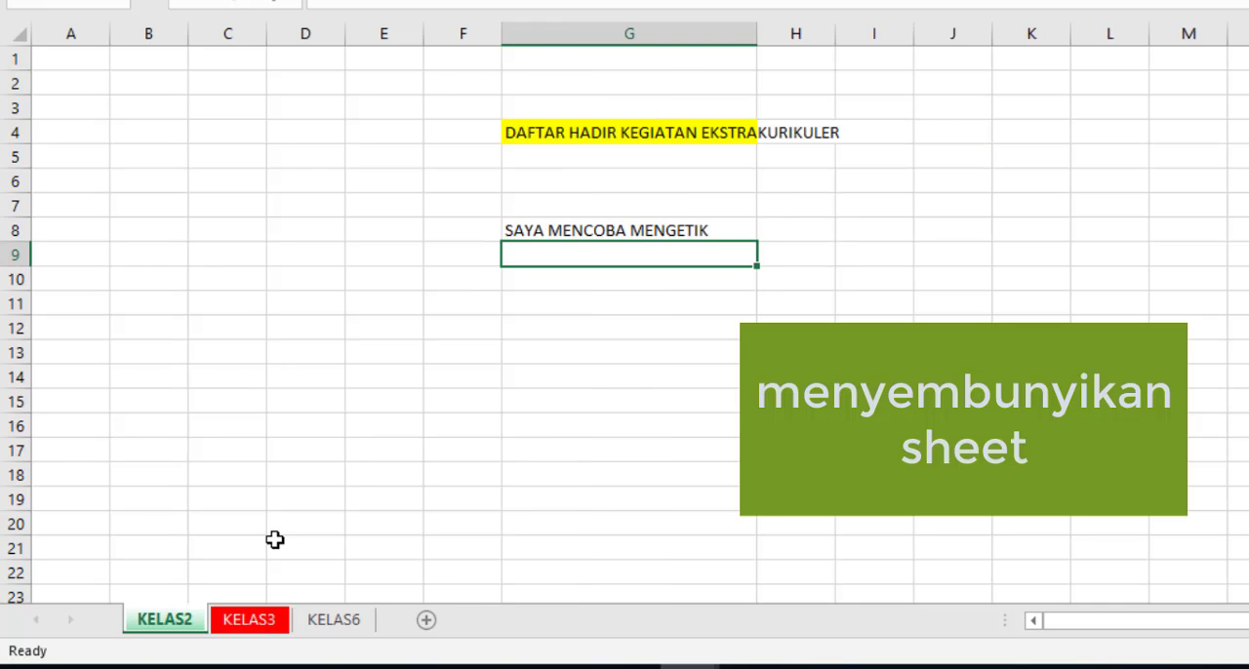
Step: Look through the unhidden worksheets KELAS3 and KELAS6 and return to worksheet KELAS2
{"action": "left_click", "coordinate": [274, 546]}
{"action": "left_click", "coordinate": [253, 621]}
{"action": "left_click", "coordinate": [344, 620]}
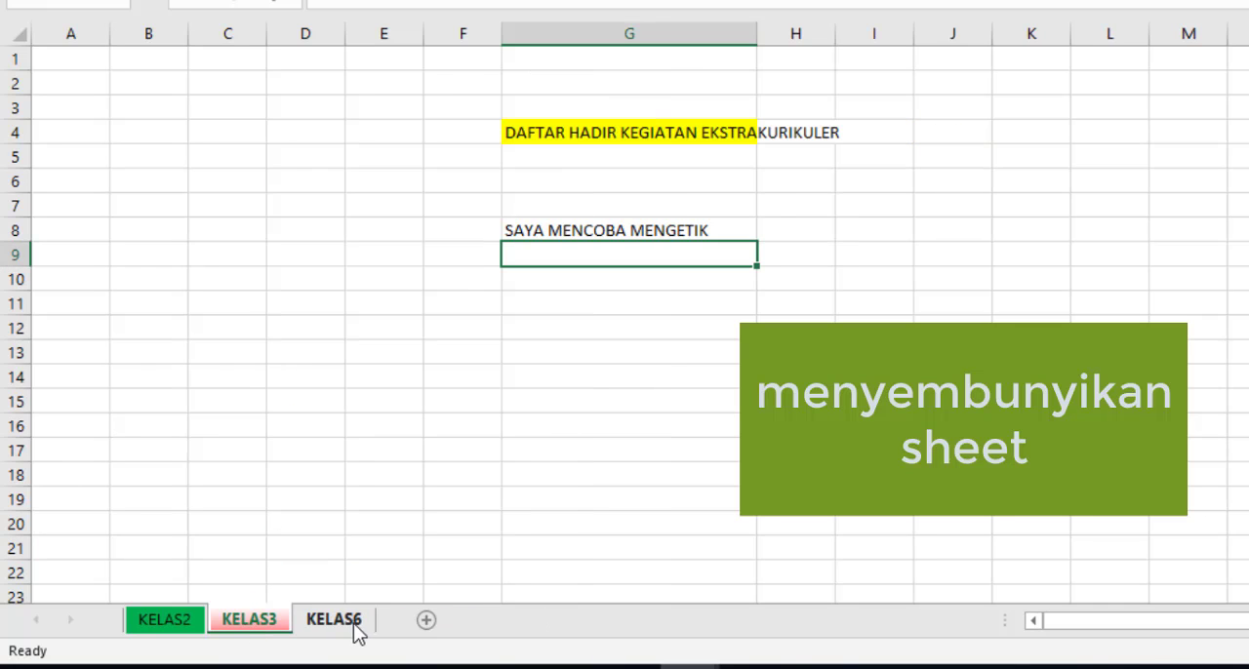
{"action": "left_click", "coordinate": [253, 618]}
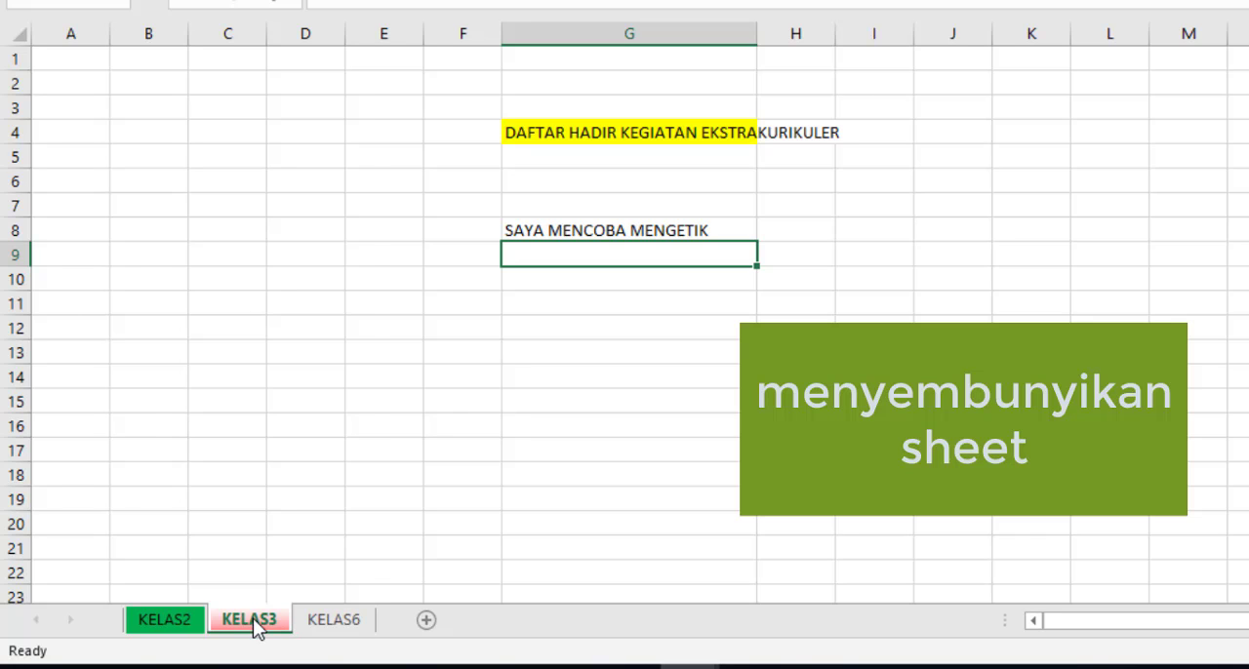
{"action": "left_click", "coordinate": [177, 620]}
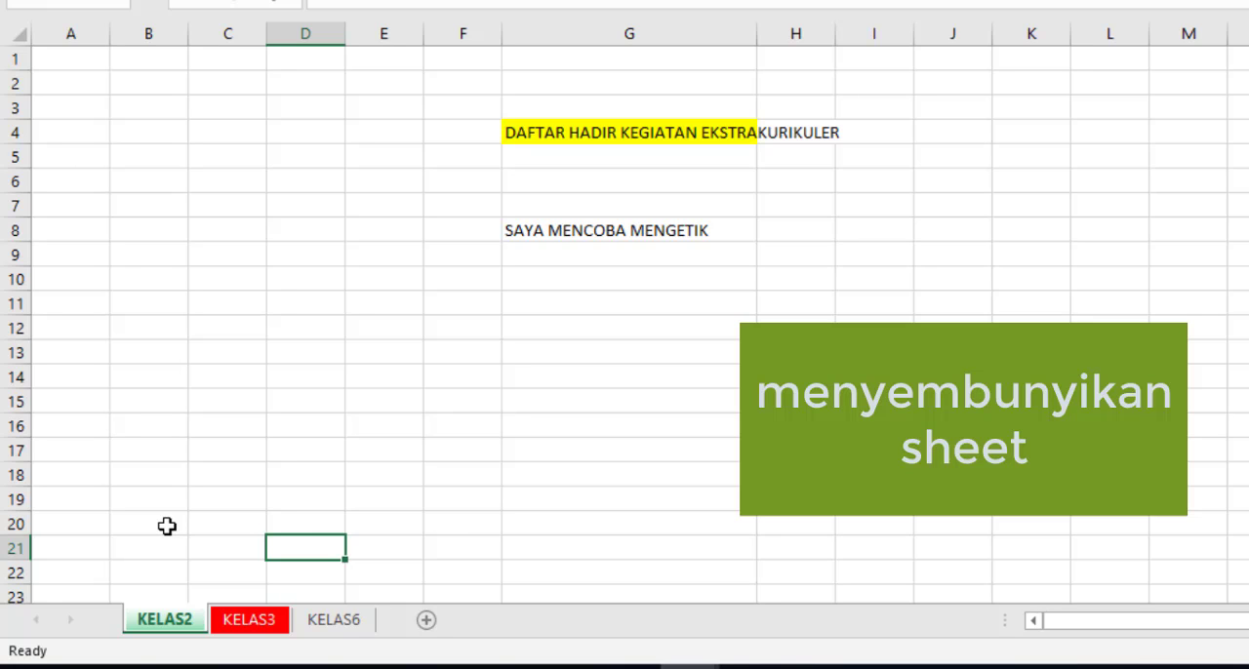
Step: Unhide the hidden worksheets KELAS1 and KELAS1 (2) so both are shown again in the workbook
{"action": "right_click", "coordinate": [172, 625]}
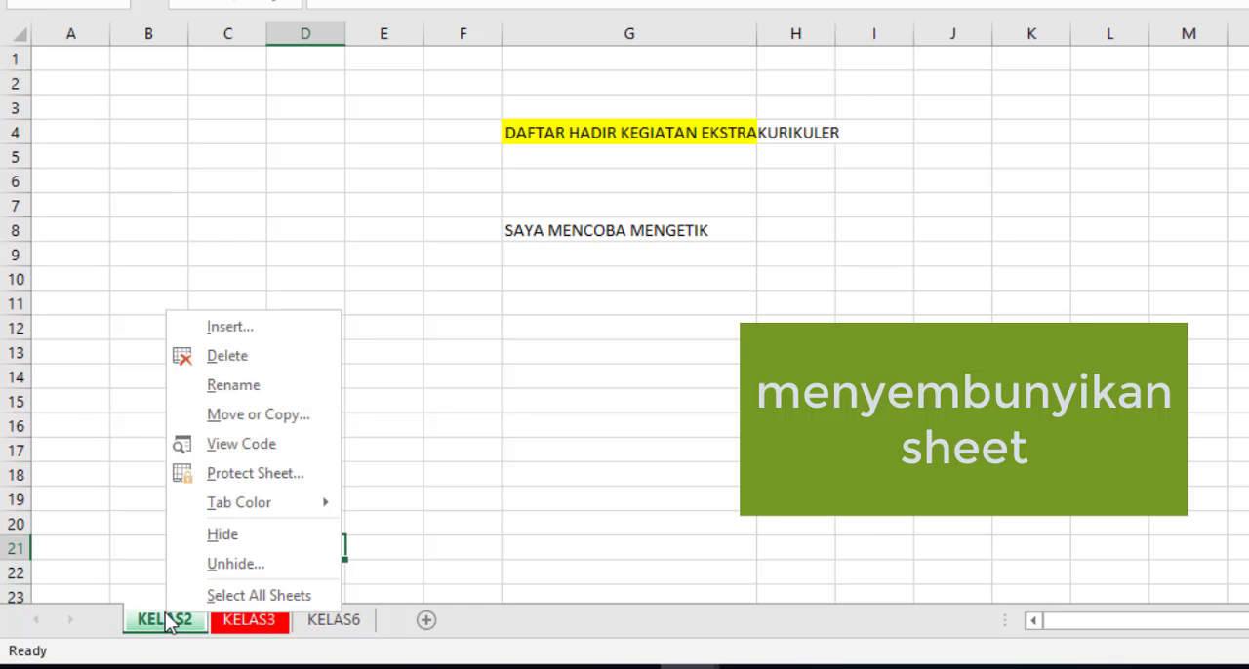
{"action": "left_click", "coordinate": [207, 566]}
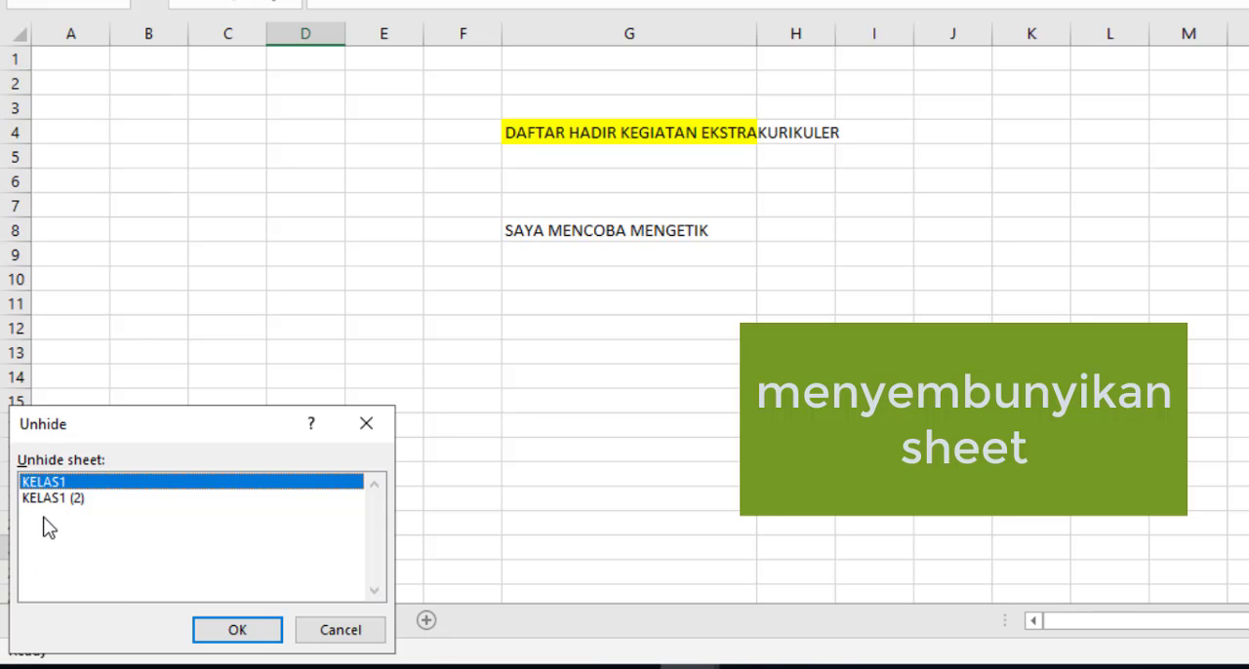
{"action": "left_click", "coordinate": [234, 631]}
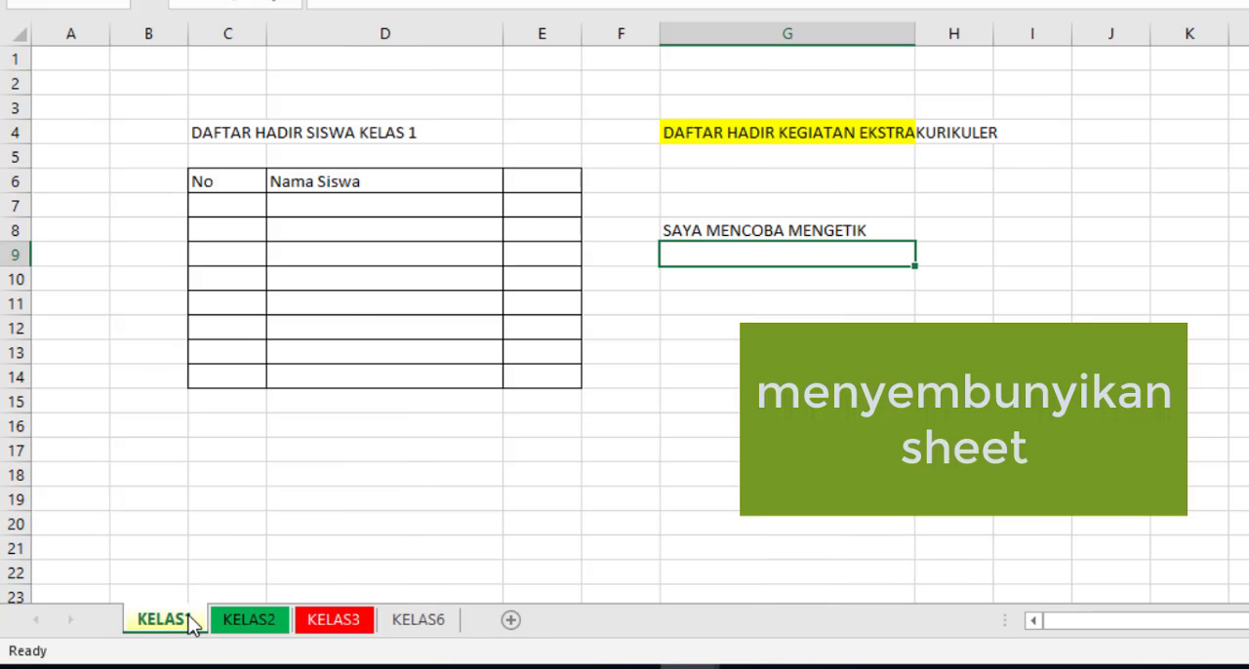
{"action": "right_click", "coordinate": [191, 624]}
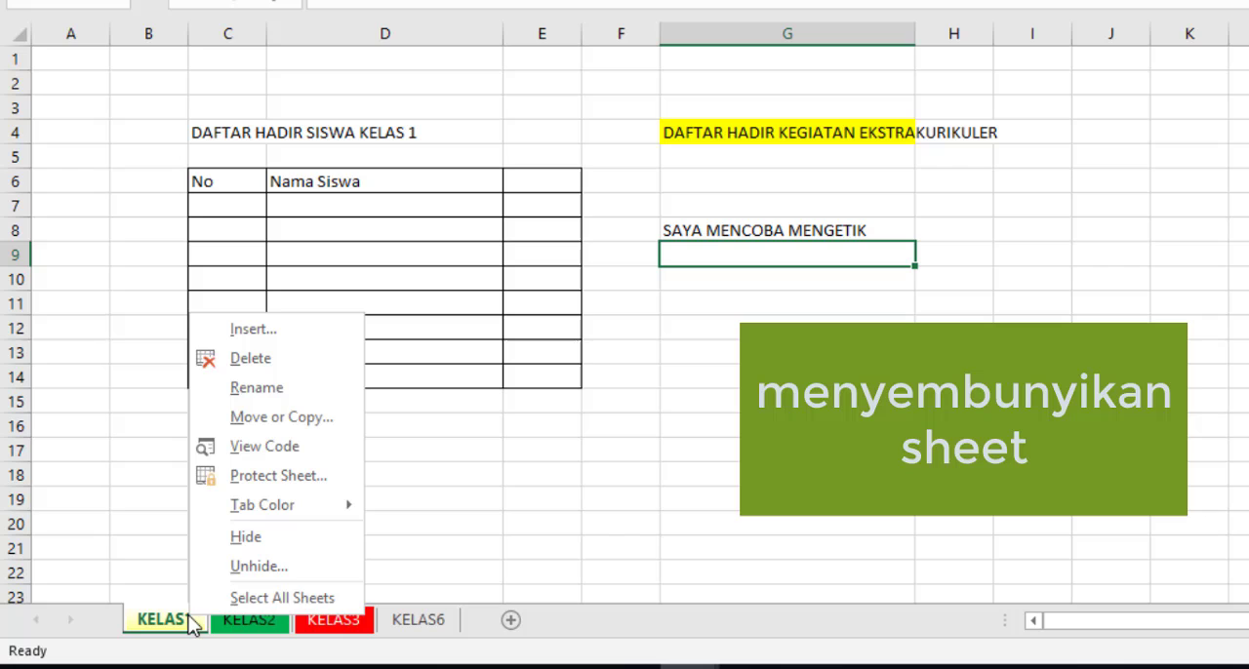
{"action": "left_click", "coordinate": [224, 566]}
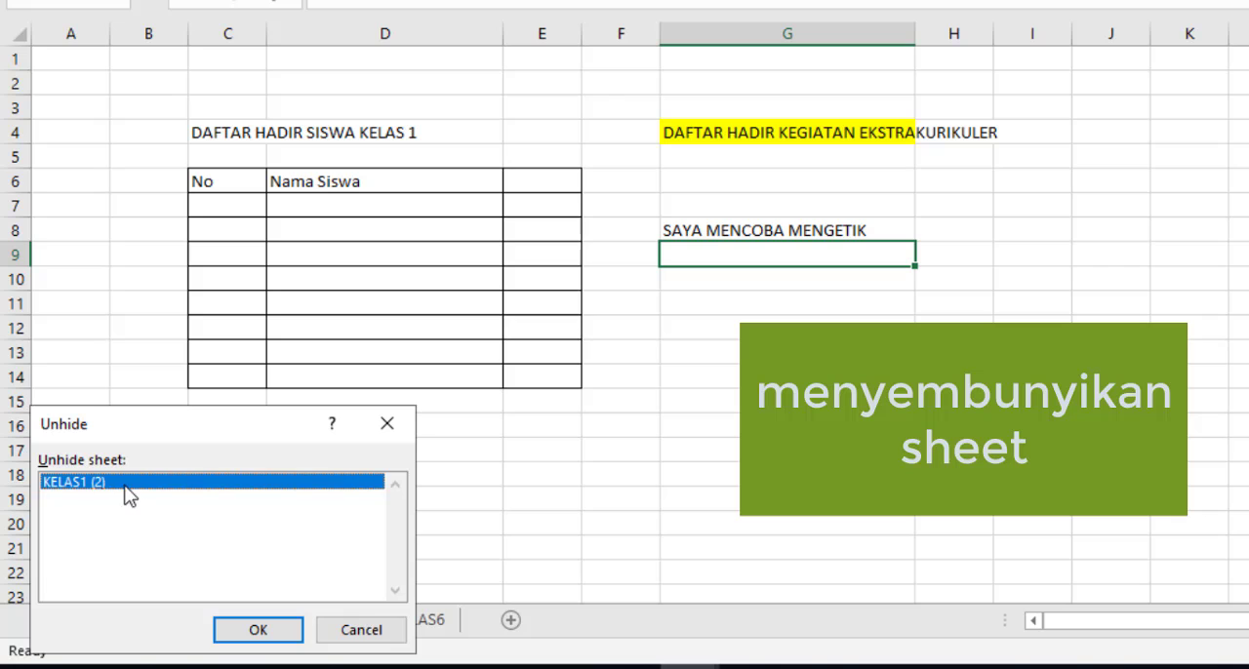
{"action": "left_click", "coordinate": [270, 635]}
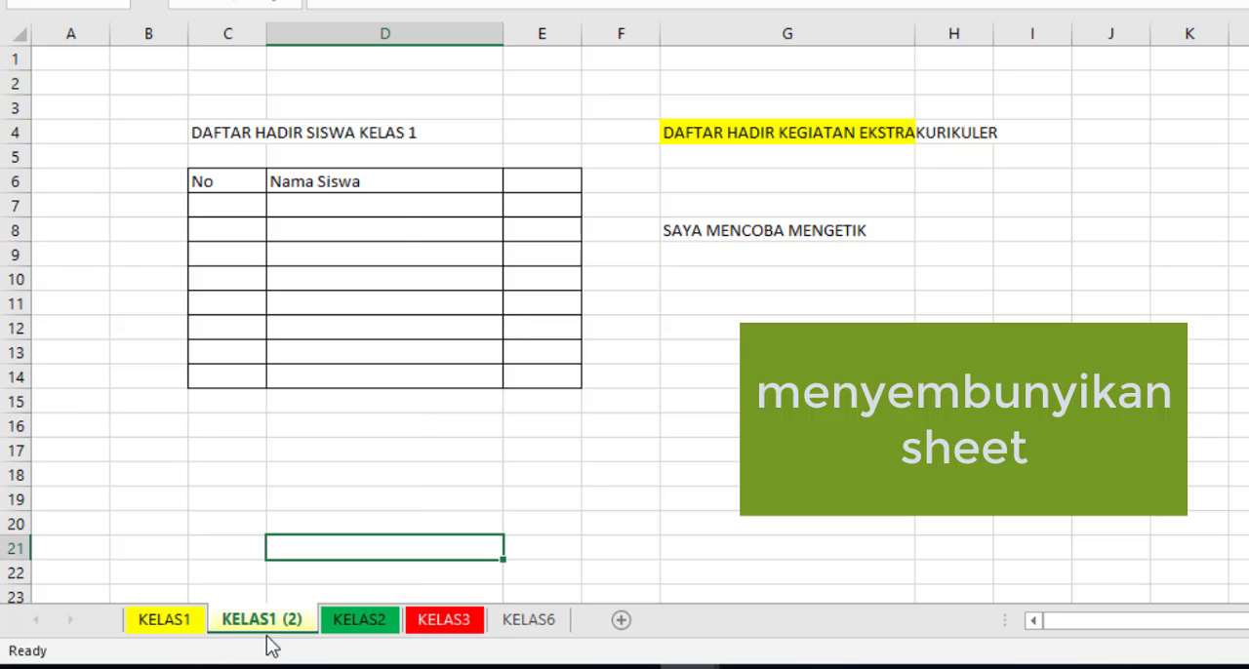
{"action": "left_click", "coordinate": [173, 543]}
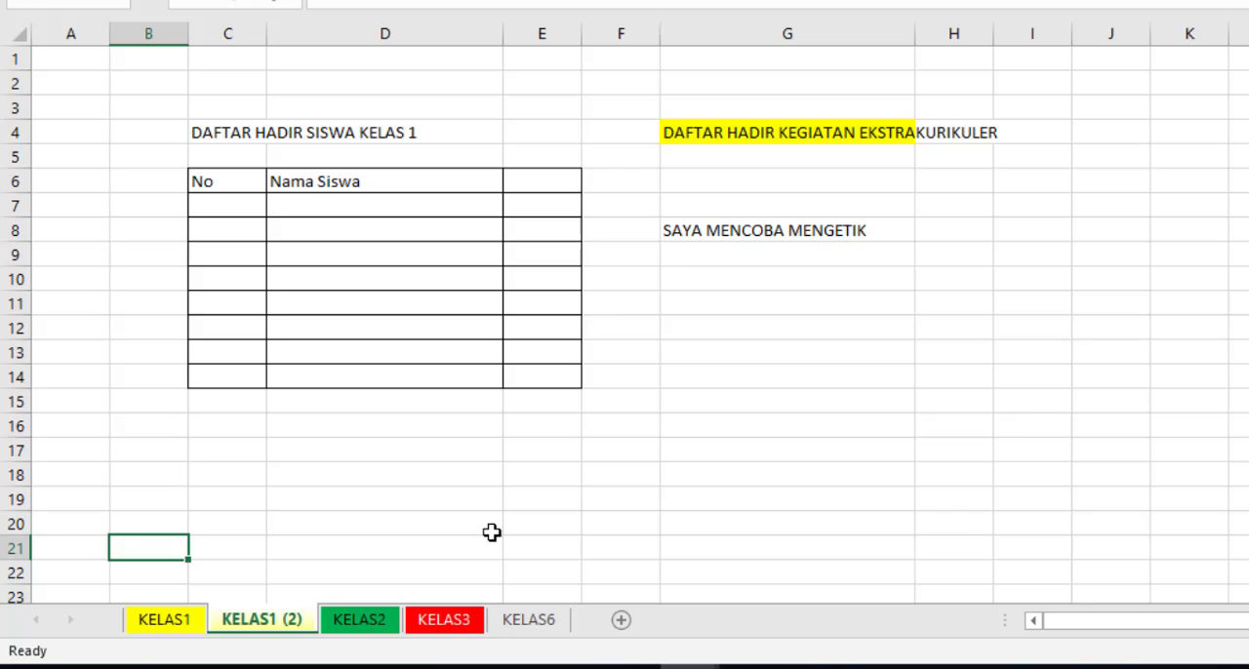
{"action": "left_click", "coordinate": [627, 666]}
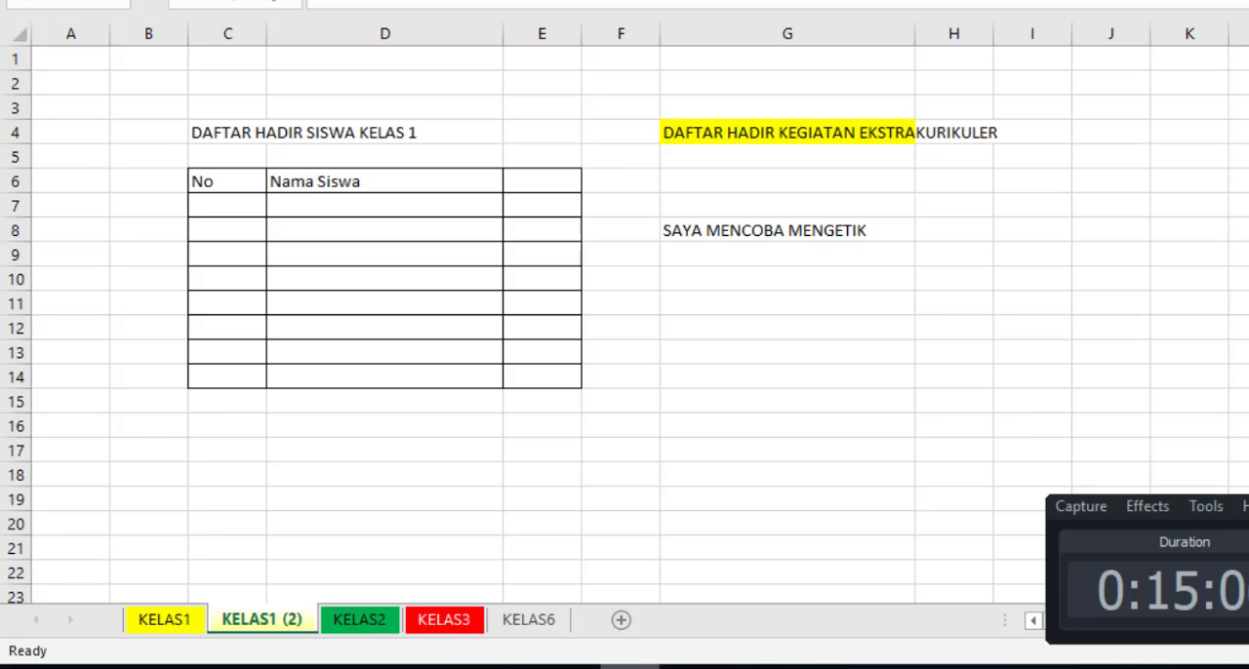